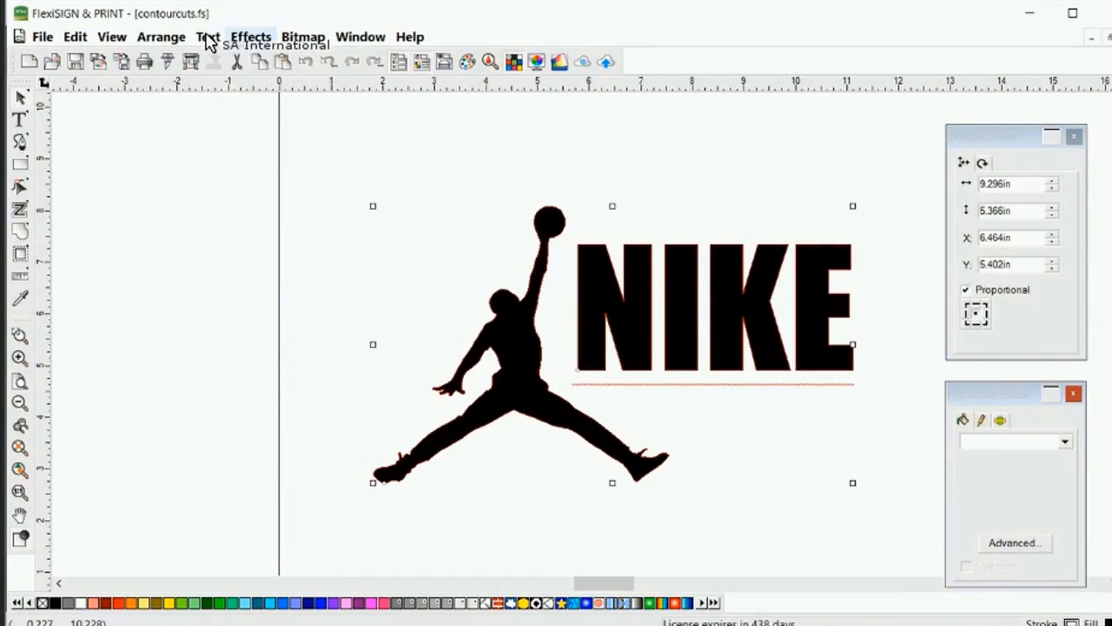
# Apply a Contour Cut with a 0.140in offset and no holes around the figure and NIKE text, and close the fill editor
pyautogui.click(251, 37)
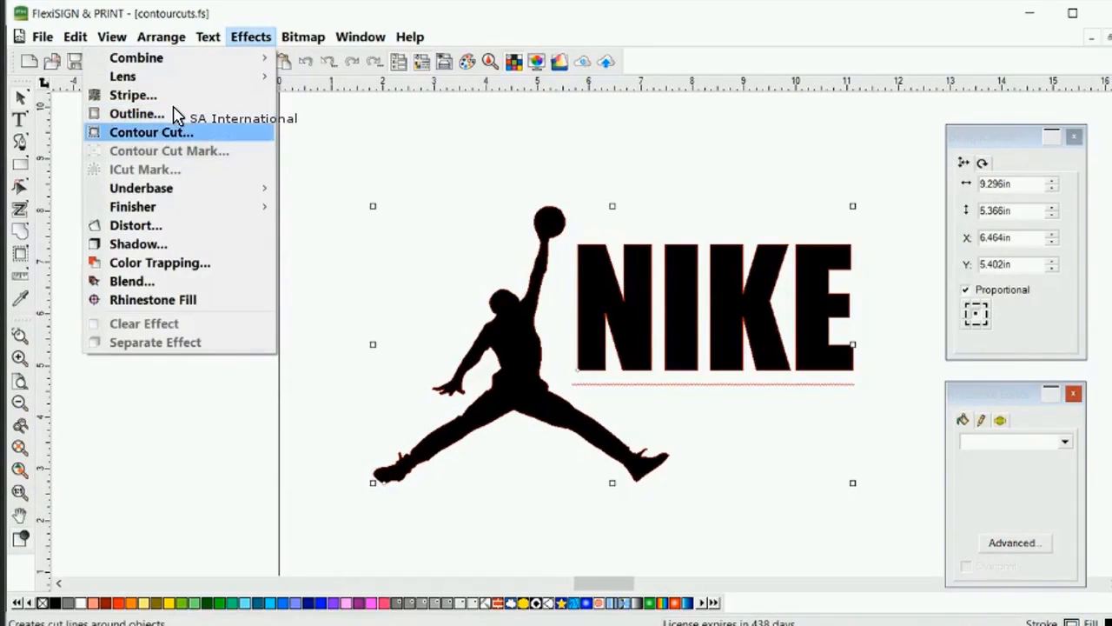
pyautogui.click(173, 129)
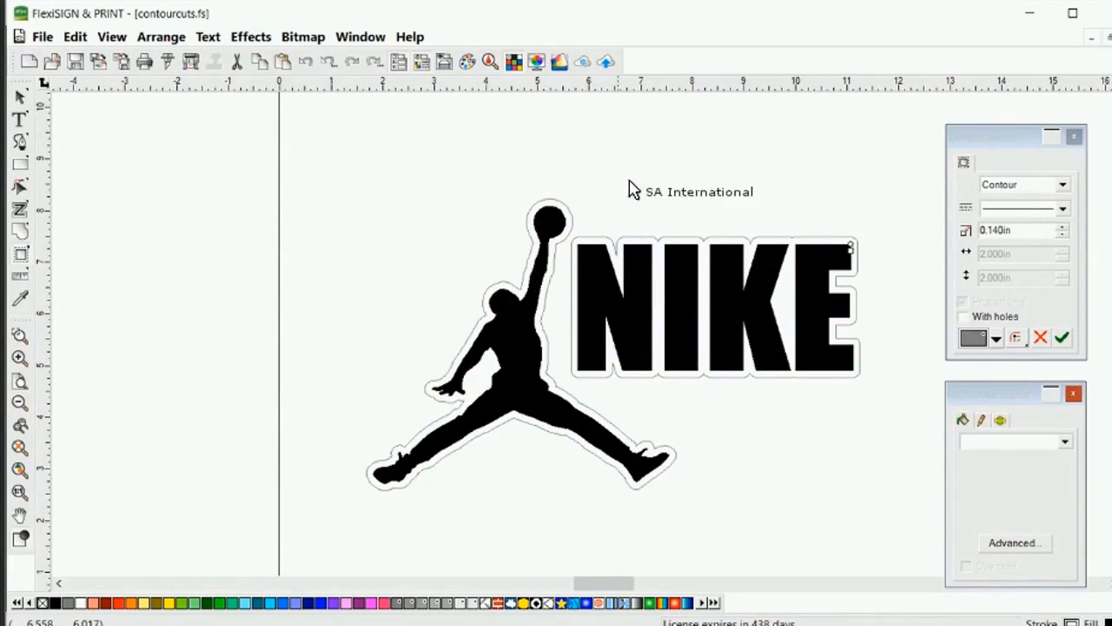
pyautogui.moveTo(295, 110); pyautogui.dragTo(263, 105)
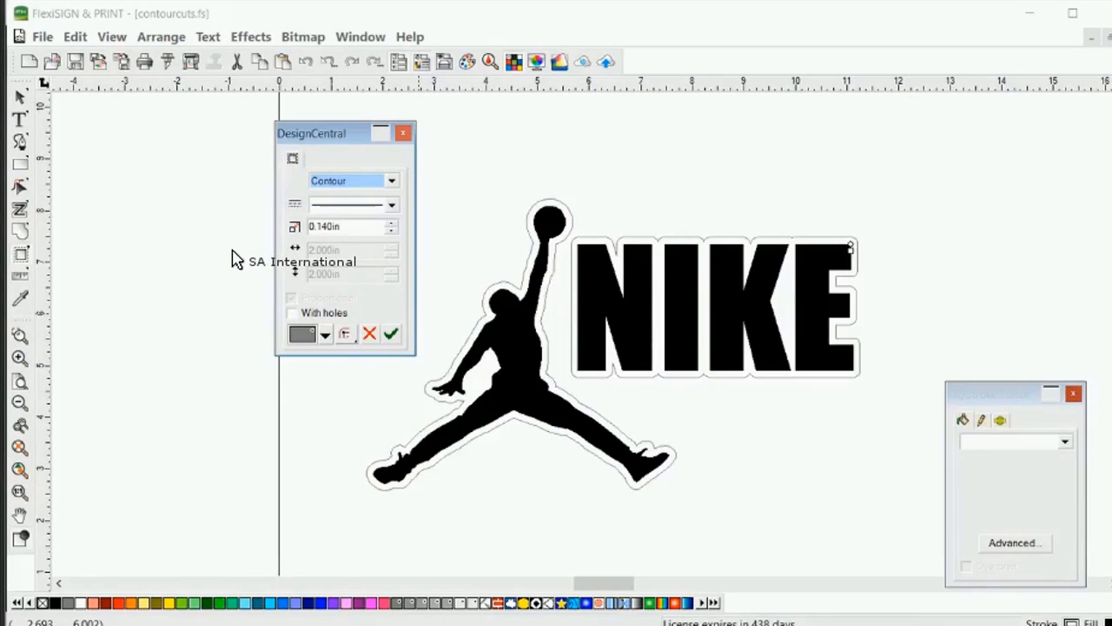
pyautogui.click(292, 313)
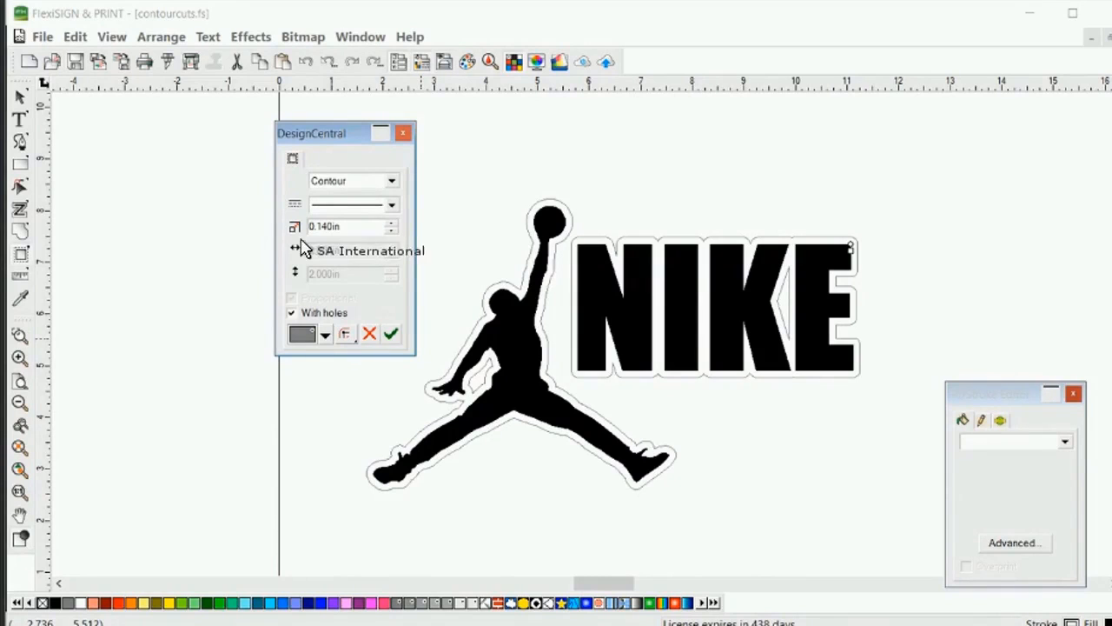
pyautogui.click(293, 313)
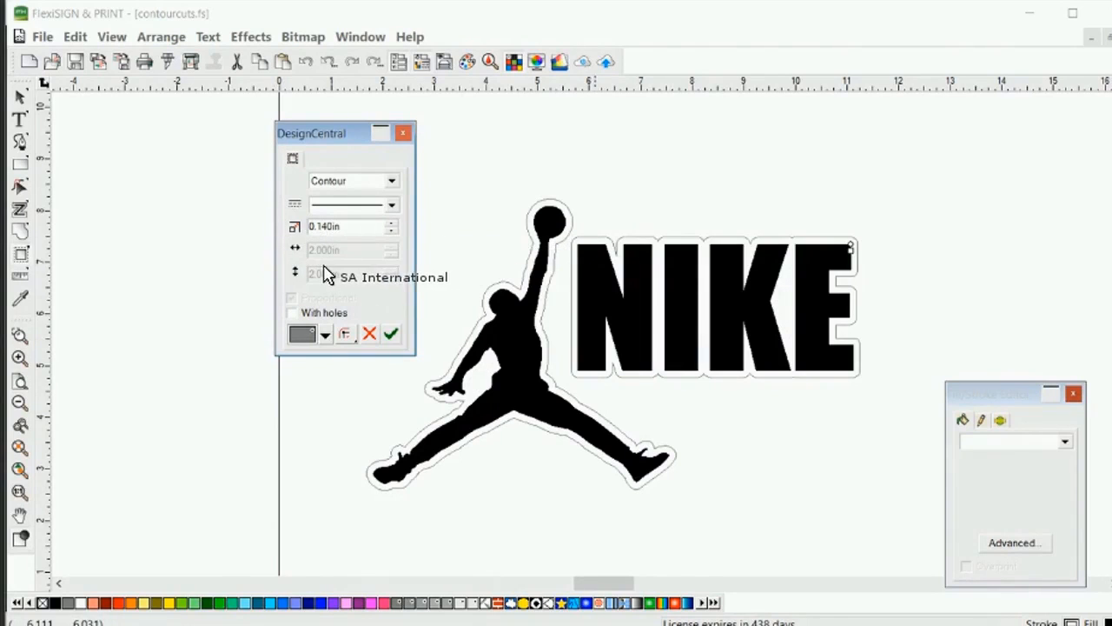
pyautogui.click(391, 333)
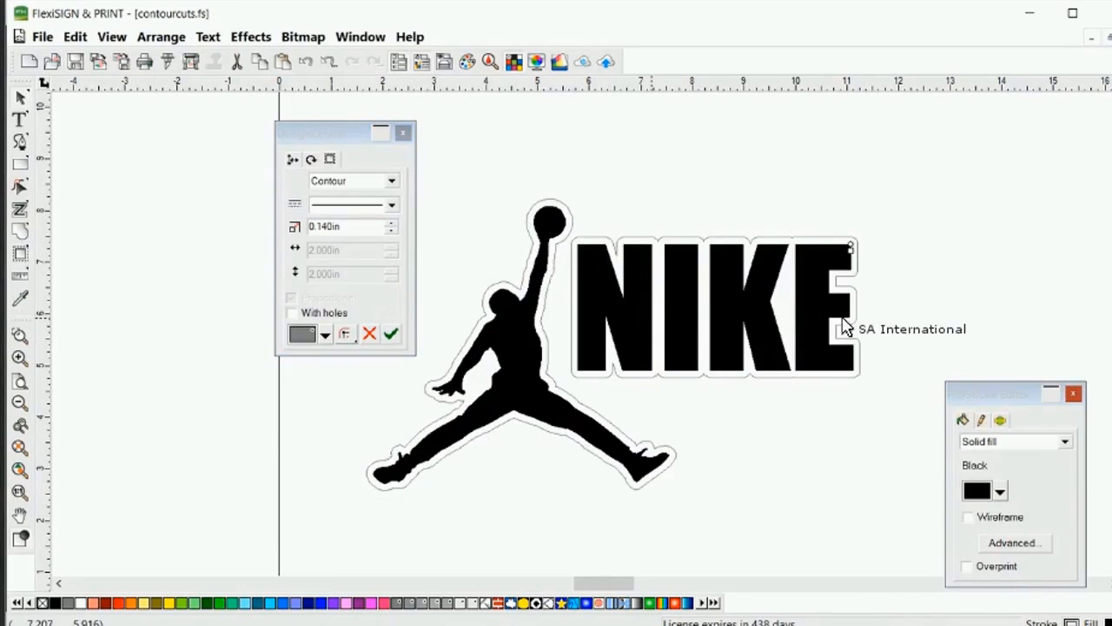
pyautogui.click(1072, 394)
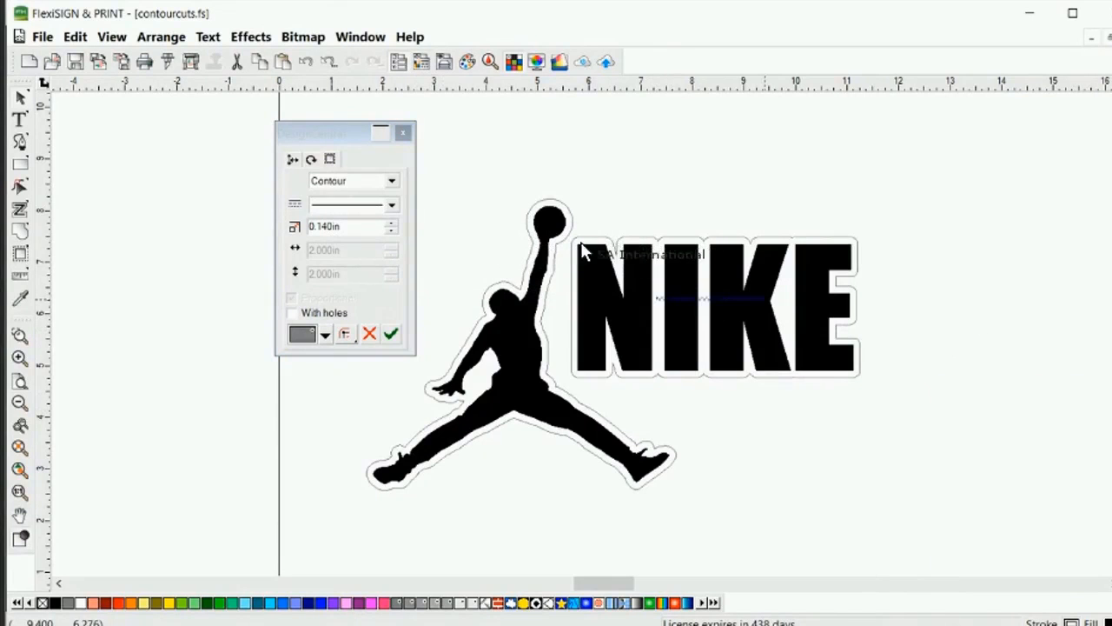
# Move the whole contour-cut graphic up and to the right, and use Select Within to shift the NIKE text against the figure's arm
pyautogui.moveTo(576, 249); pyautogui.dragTo(608, 230)
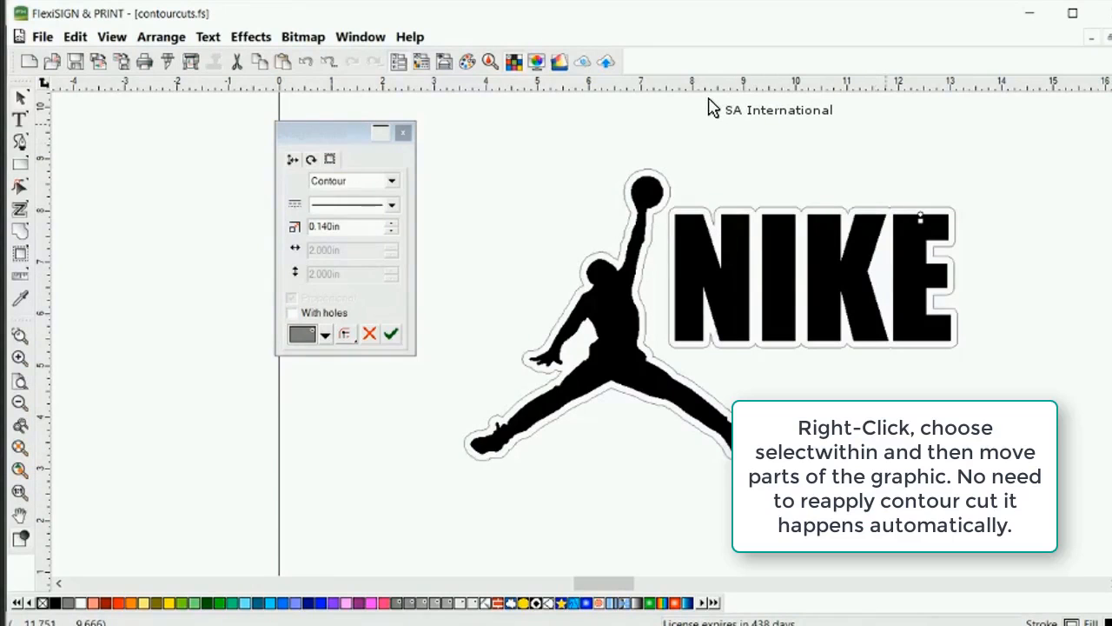
pyautogui.rightClick(885, 124)
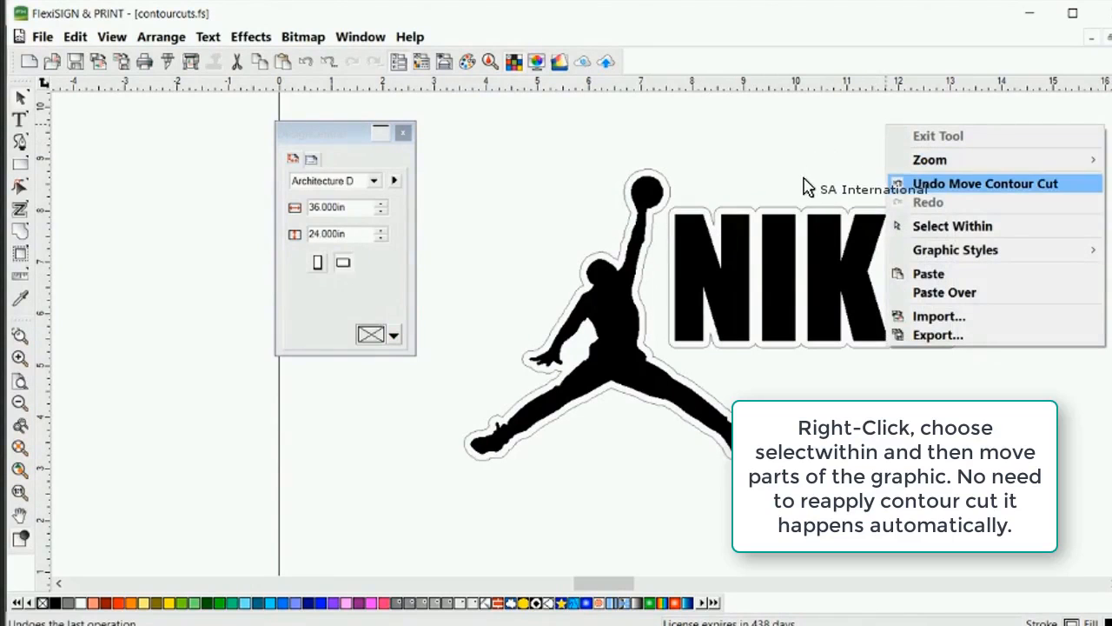
pyautogui.click(1005, 226)
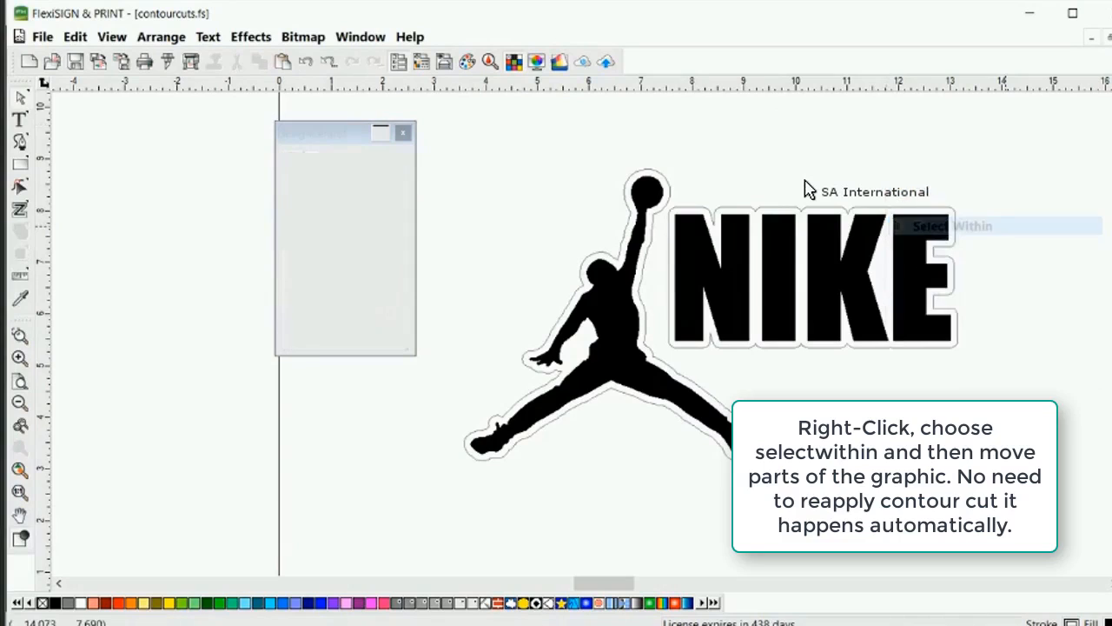
pyautogui.click(686, 221)
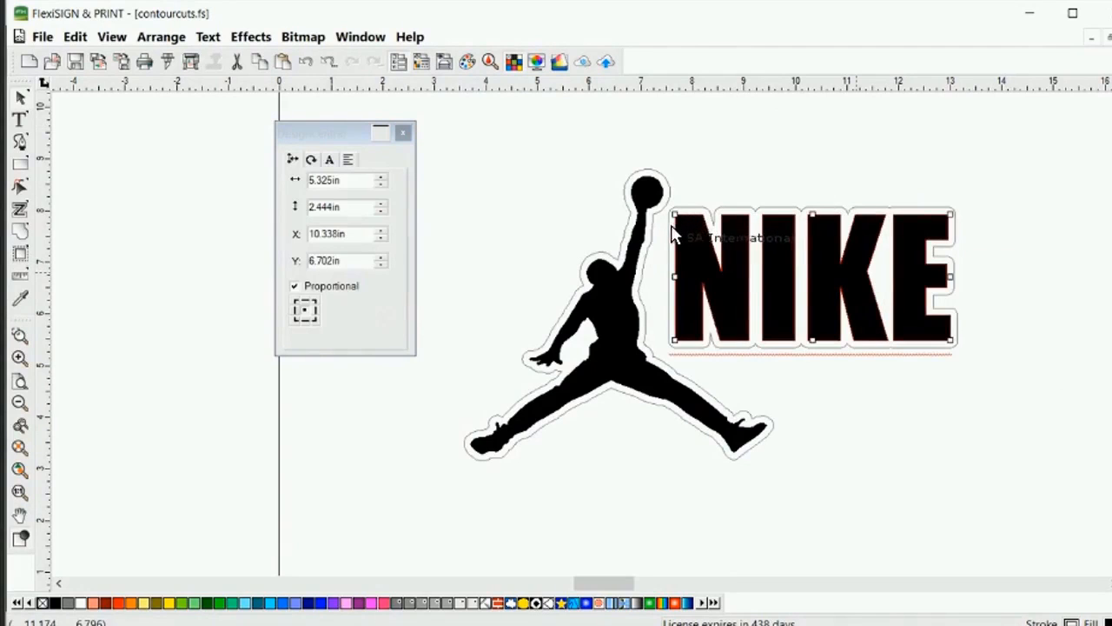
pyautogui.moveTo(686, 227); pyautogui.dragTo(660, 232)
pyautogui.click(682, 142)
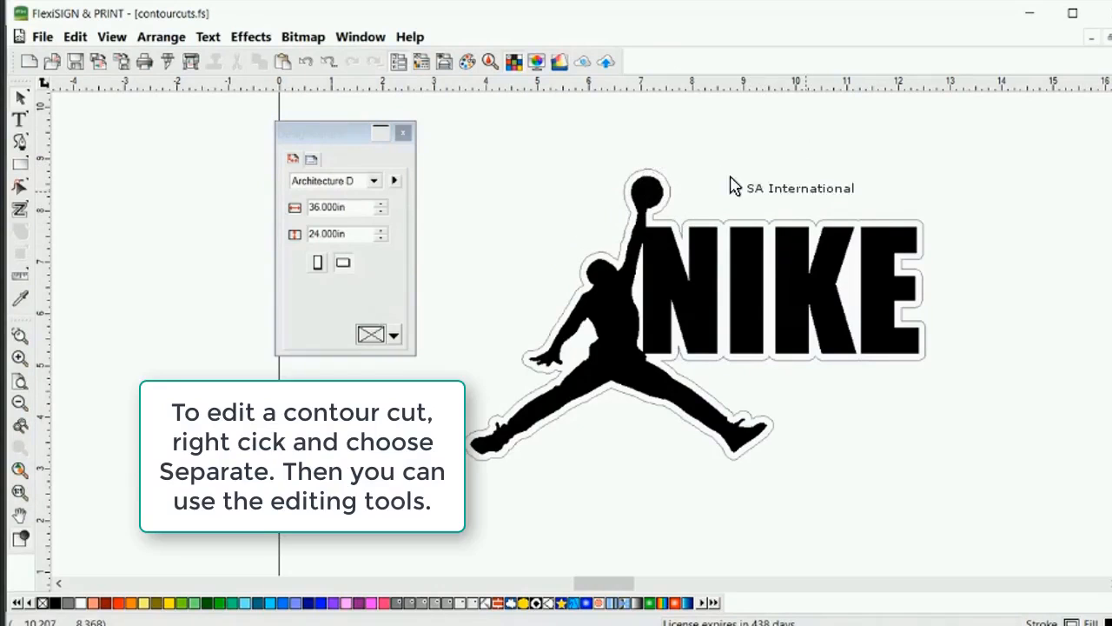
# Separate the contour cut from the combined figure and NIKE graphic so its path is an independent object, and deselect everything
pyautogui.click(638, 200)
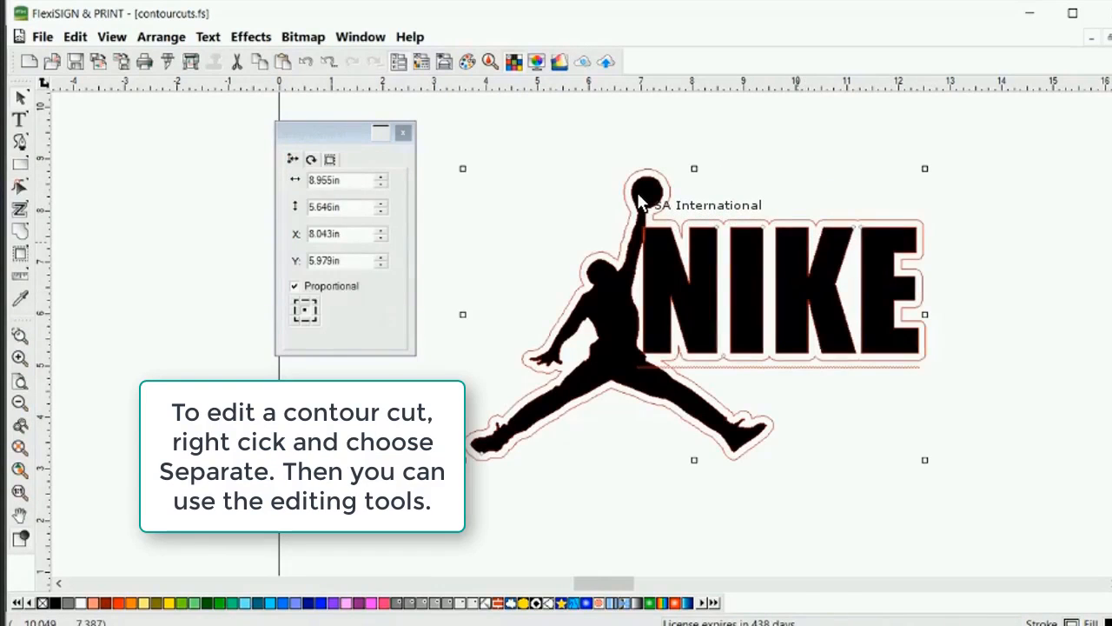
pyautogui.rightClick(638, 200)
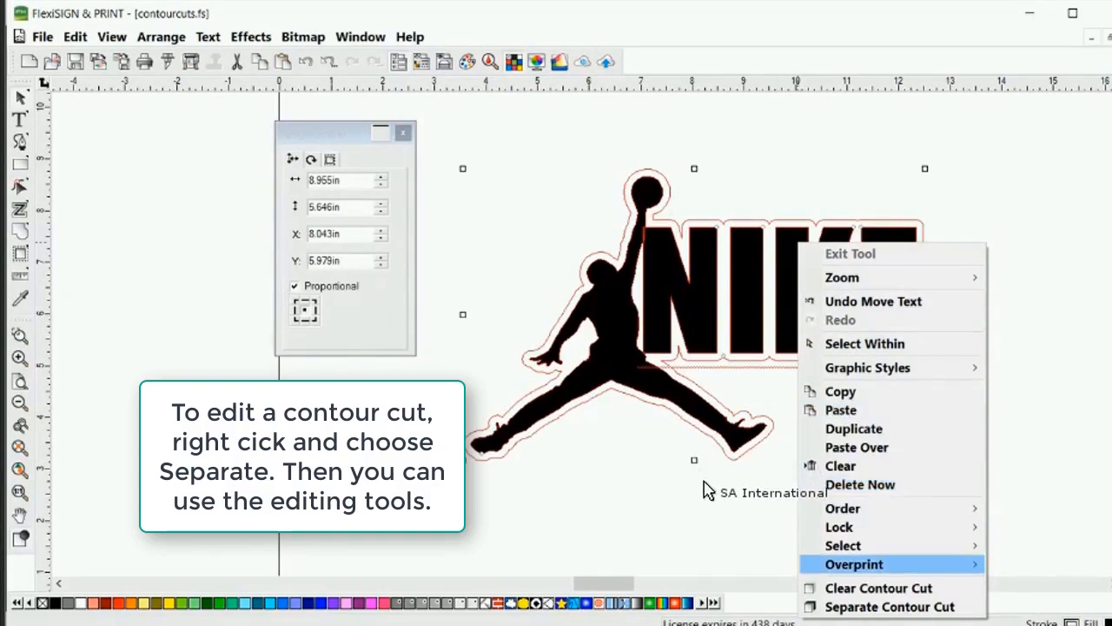
pyautogui.press('Down')
pyautogui.press('Down')
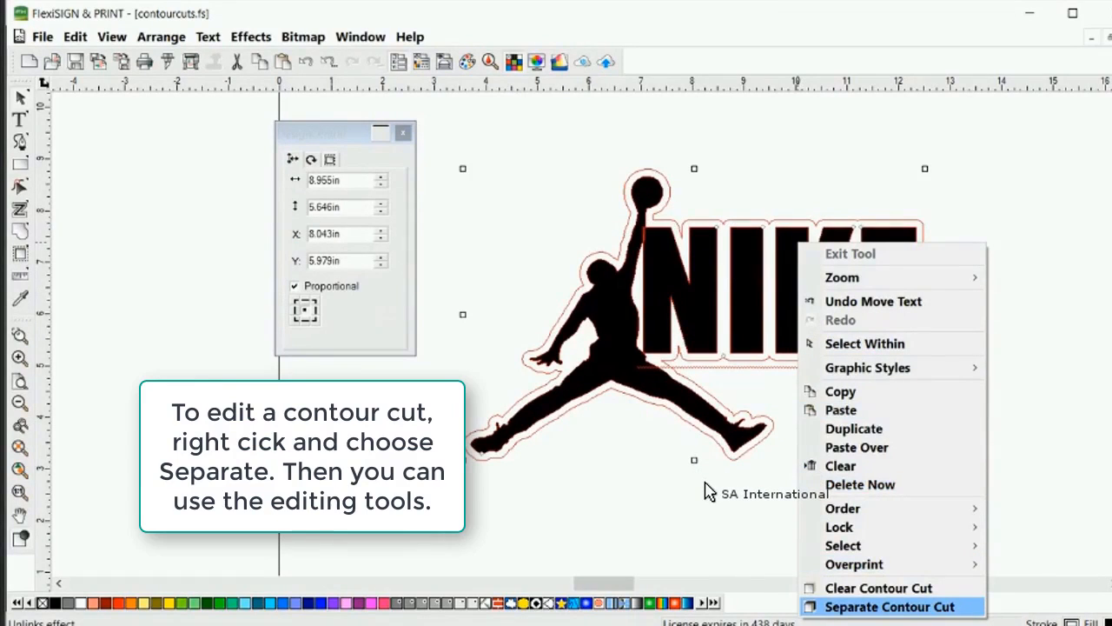
pyautogui.press('Return')
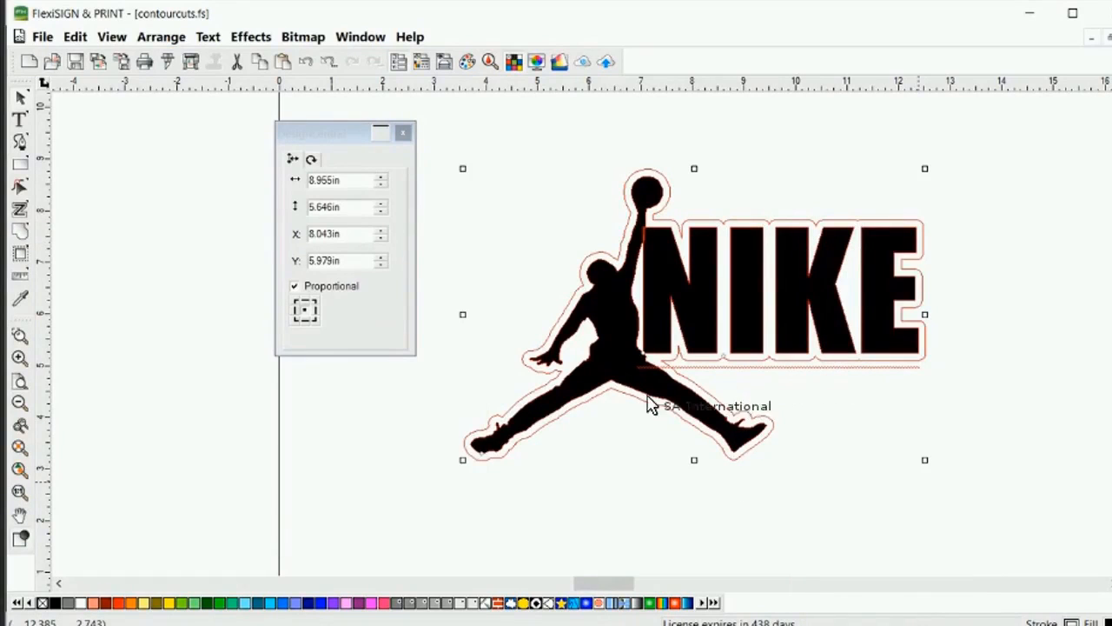
pyautogui.click(234, 350)
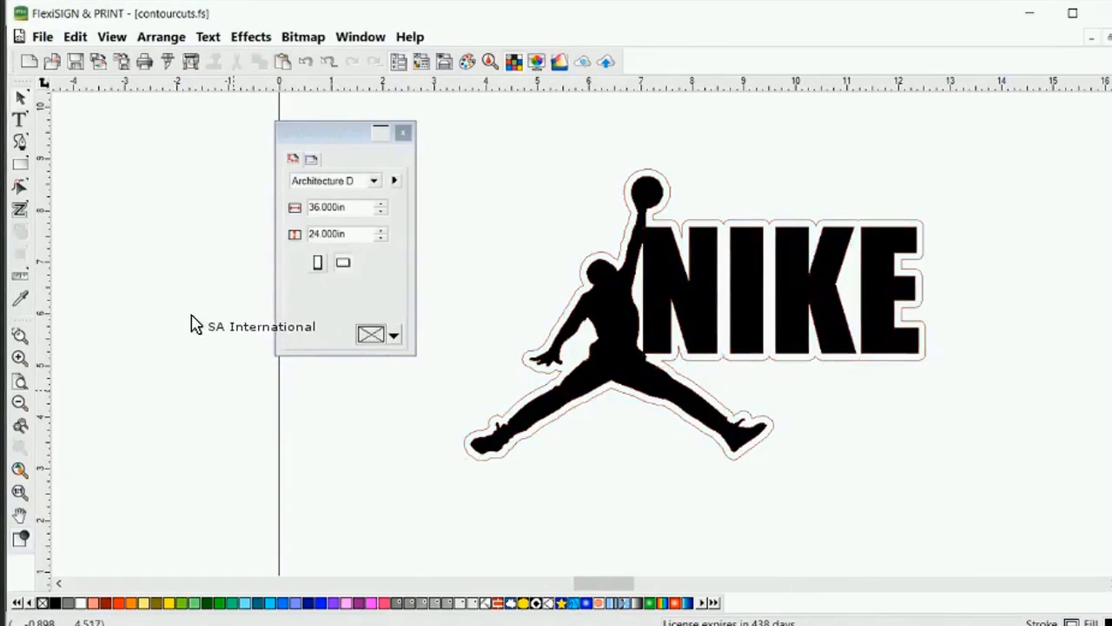
# Try to straighten the separated contour along the outer edge of the letter E with the Straighten Points tool
pyautogui.click(21, 167)
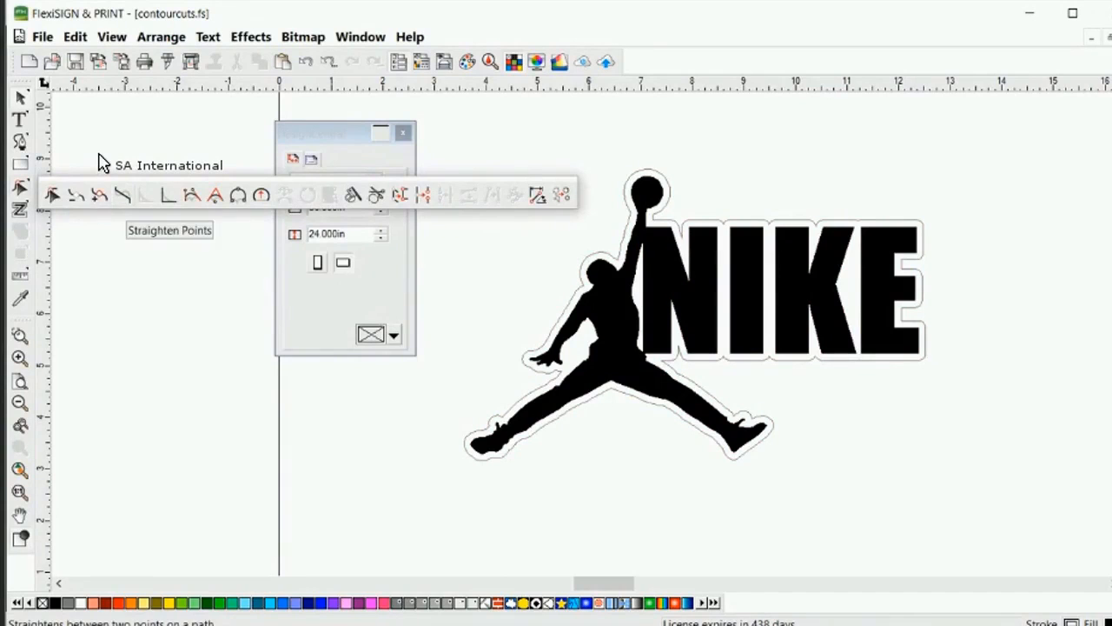
pyautogui.click(123, 194)
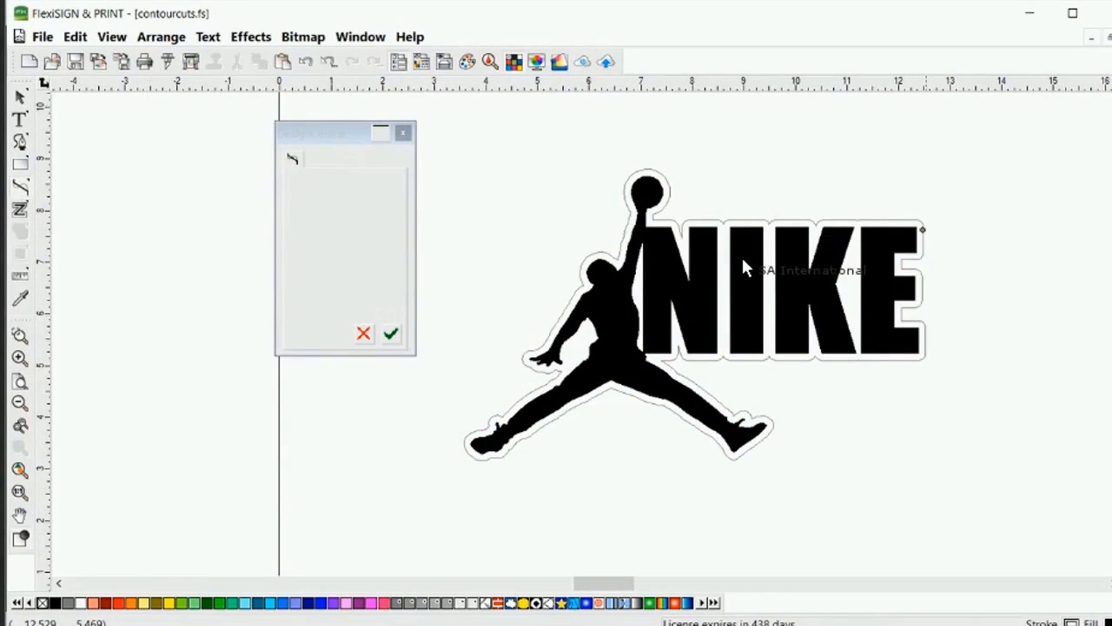
pyautogui.click(926, 341)
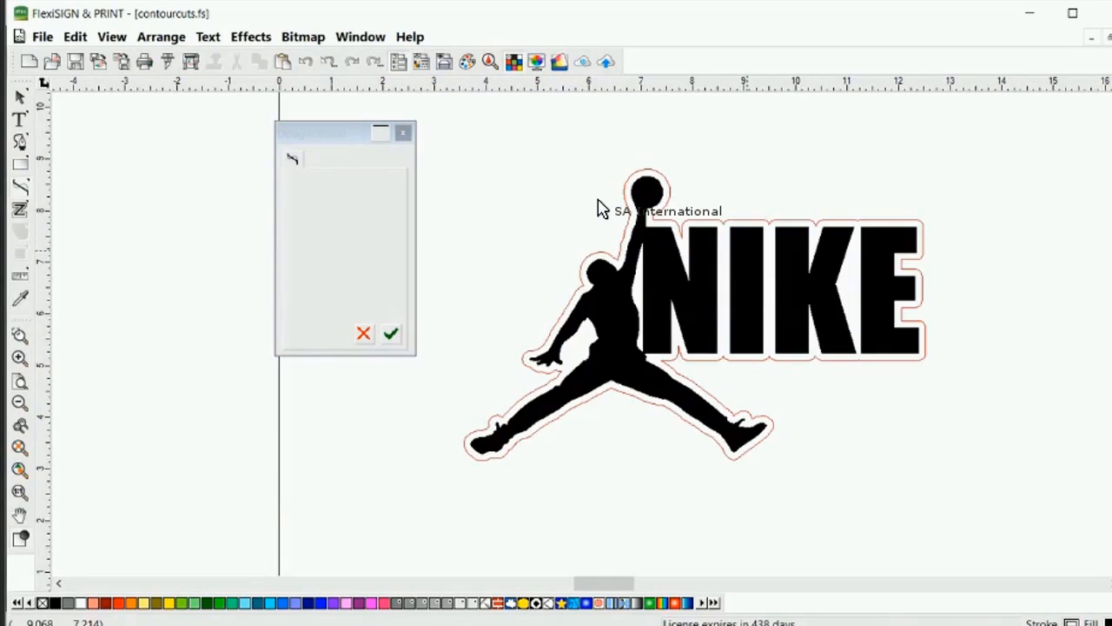
pyautogui.click(245, 36)
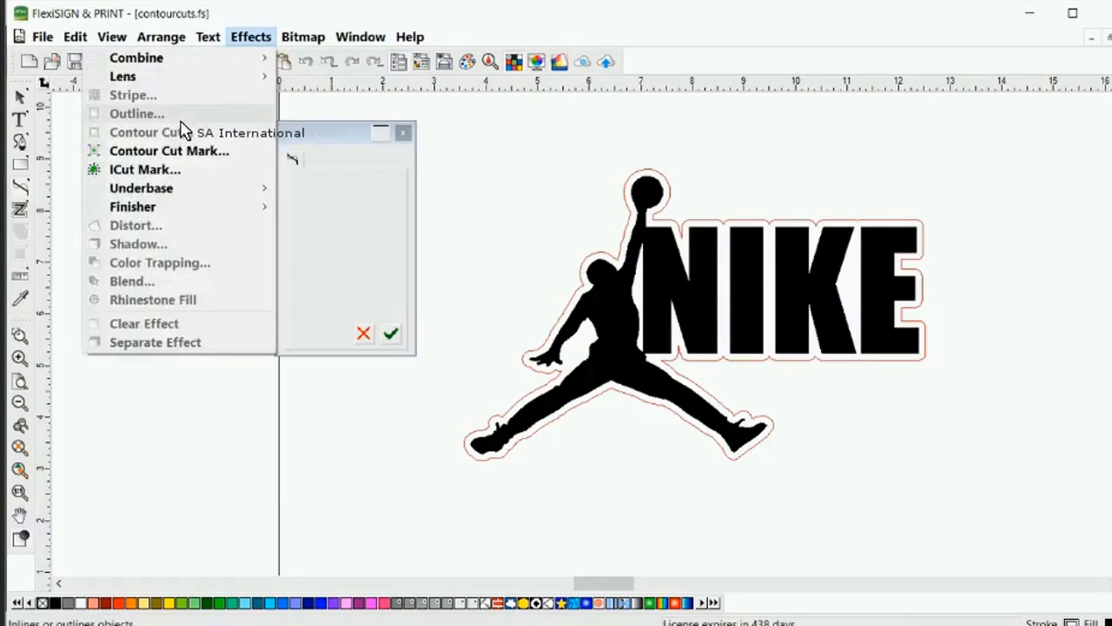
pyautogui.click(692, 178)
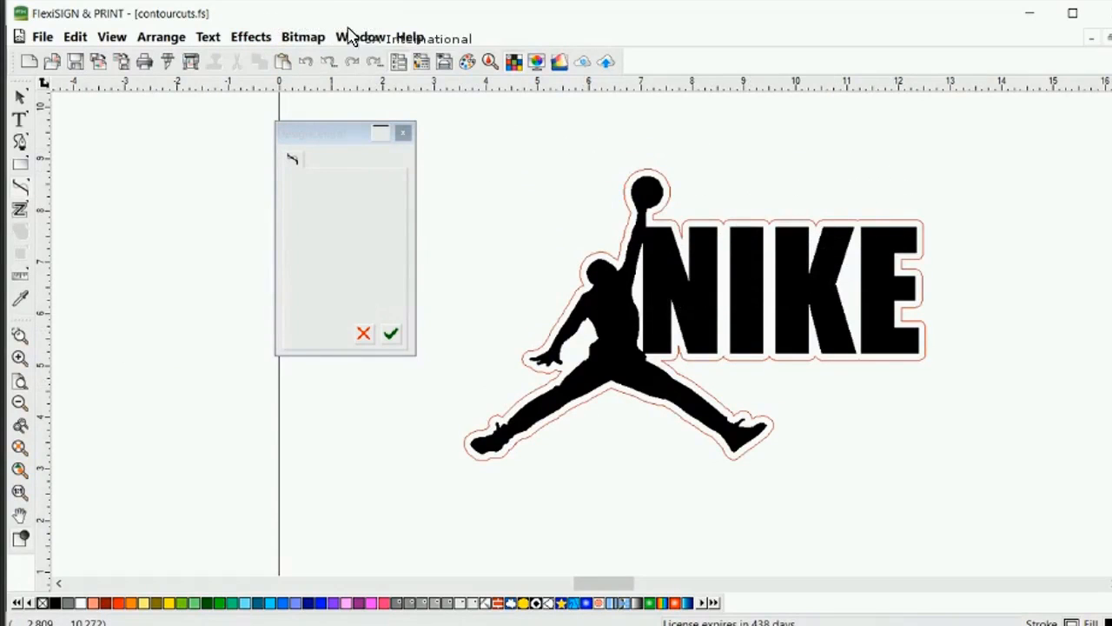
pyautogui.moveTo(645, 9); pyautogui.dragTo(638, 11)
pyautogui.hotkey('alt', 'F4')
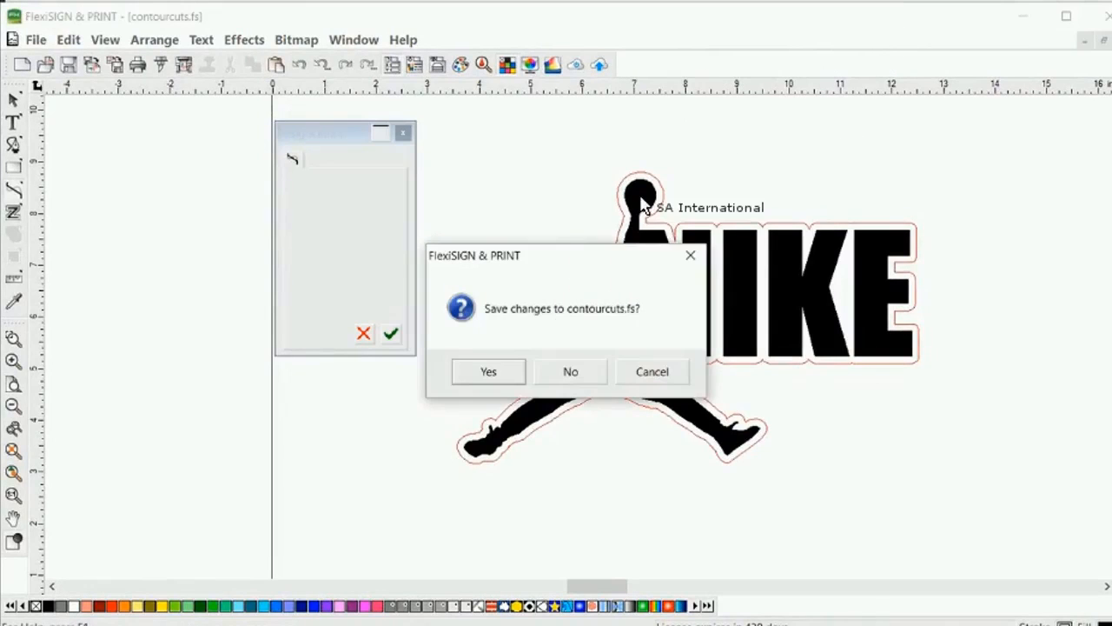
pyautogui.press('Escape')
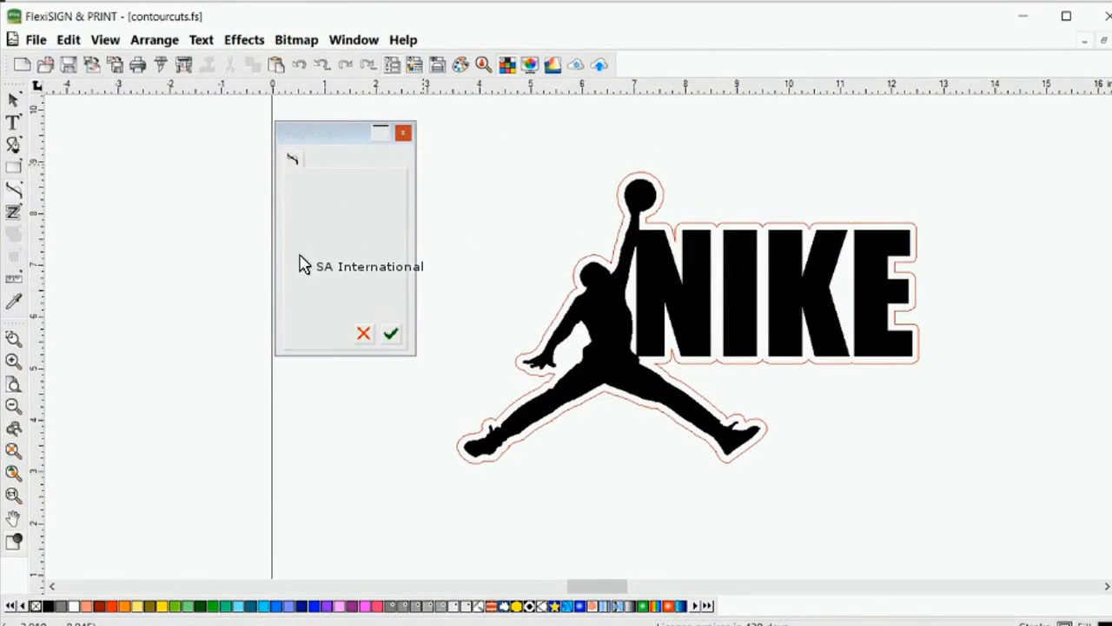
pyautogui.click(306, 264)
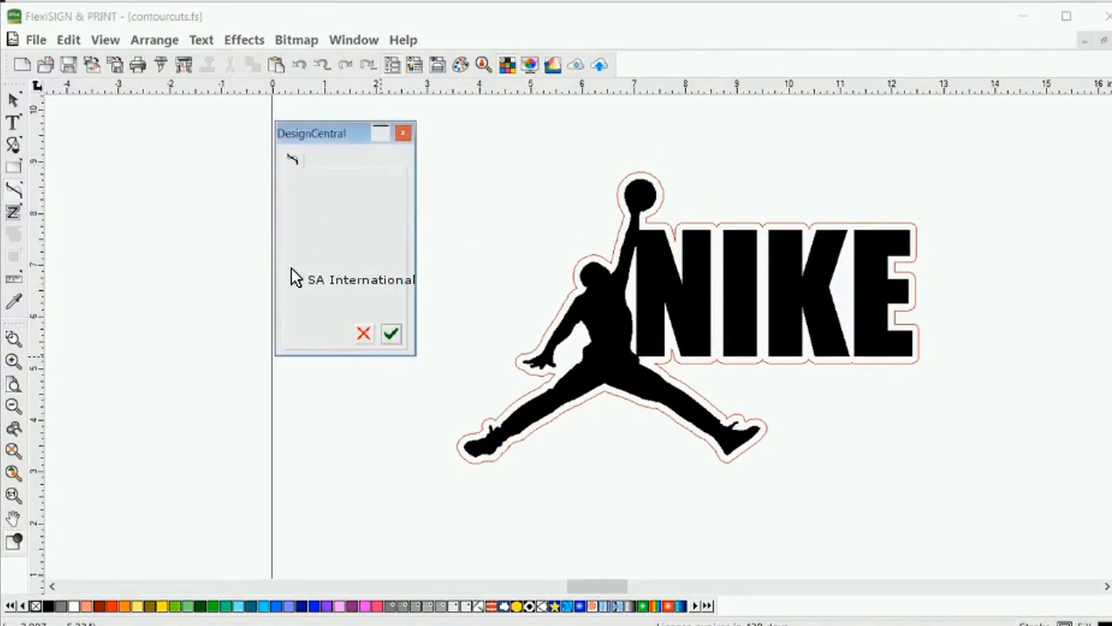
pyautogui.click(608, 141)
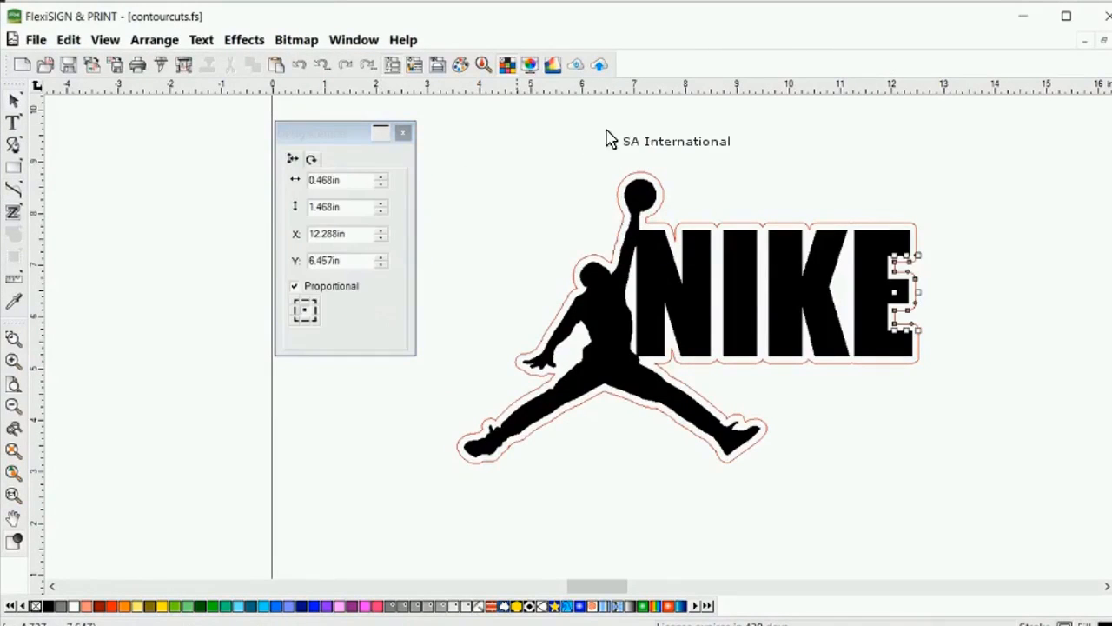
# Delete the separated contour path around the figure and NIKE text
pyautogui.click(587, 228)
pyautogui.click(544, 182)
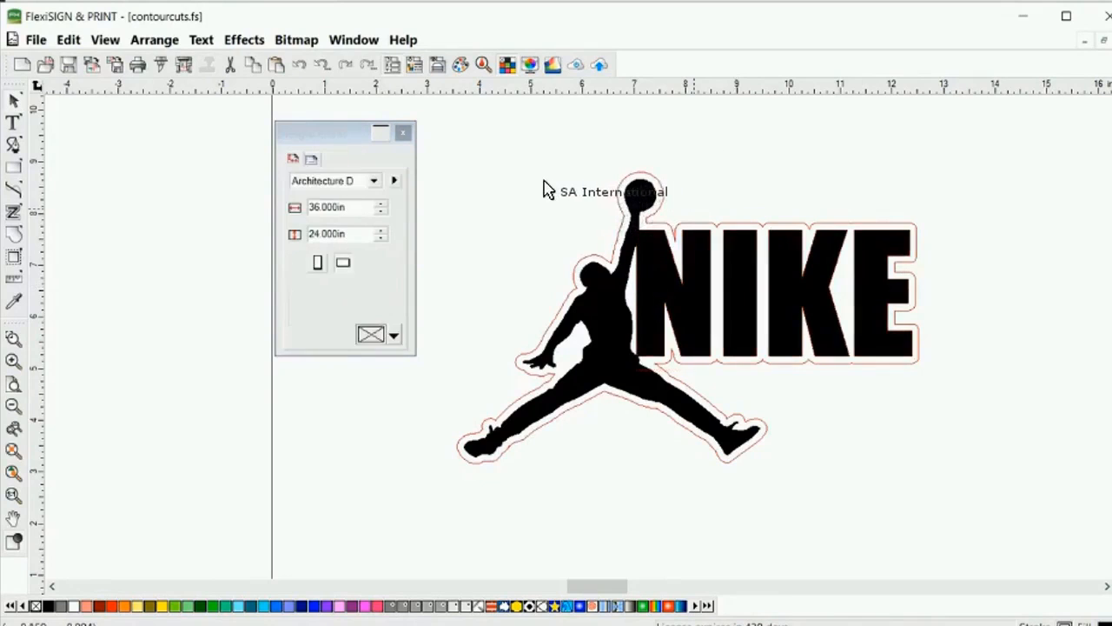
pyautogui.click(543, 188)
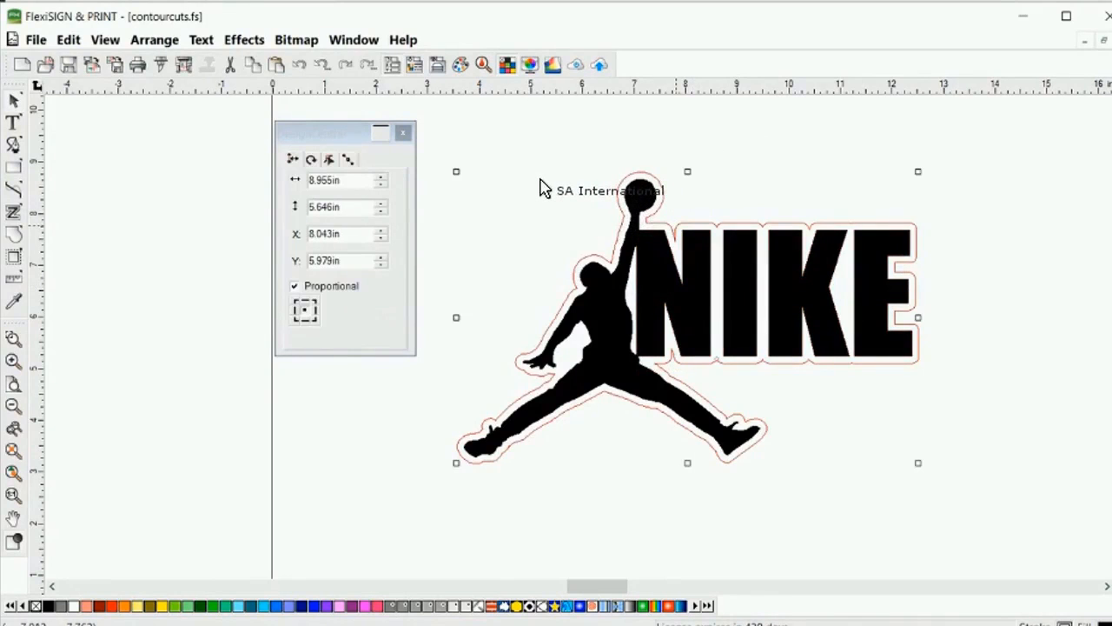
pyautogui.press('Delete')
# Apply a new Contour Cut with a 0.140in offset around both the figure and the NIKE text
pyautogui.moveTo(781, 155); pyautogui.dragTo(600, 268)
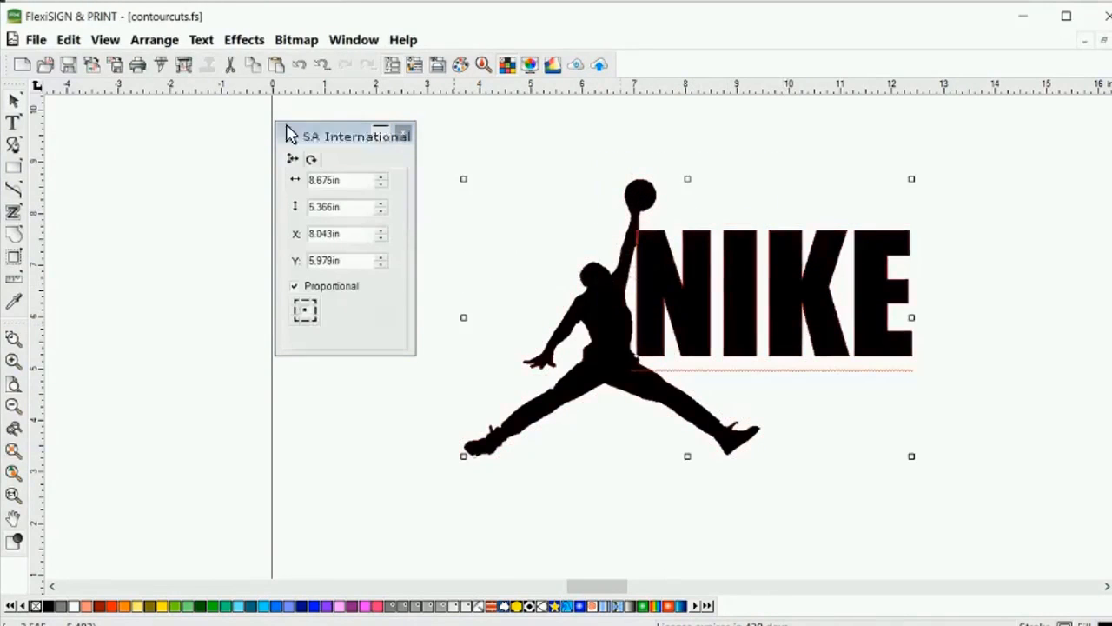
pyautogui.click(244, 39)
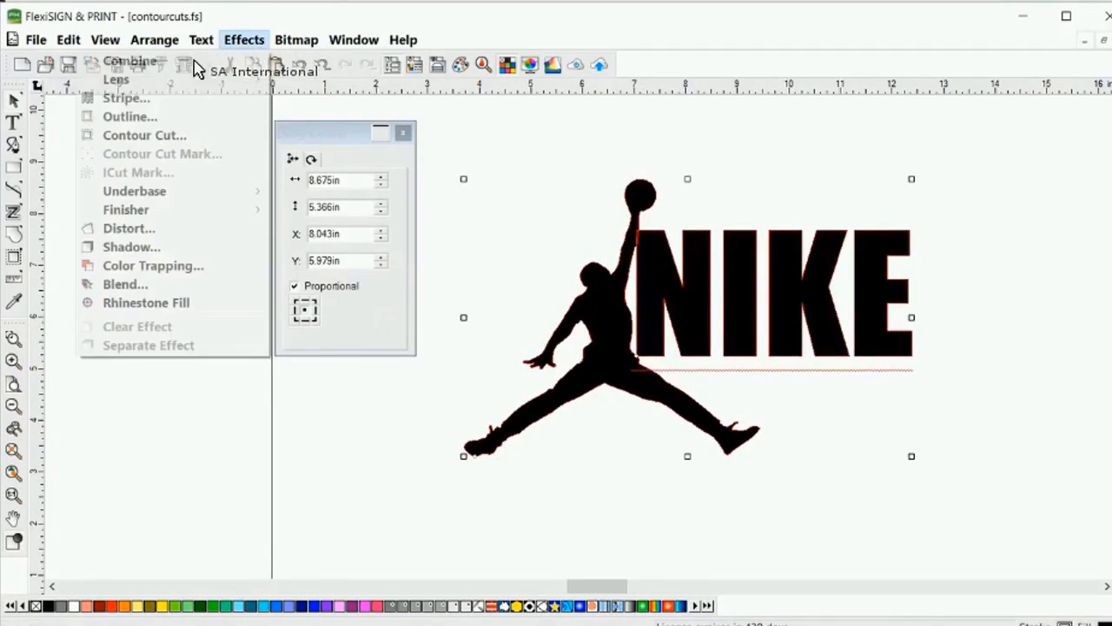
pyautogui.click(182, 113)
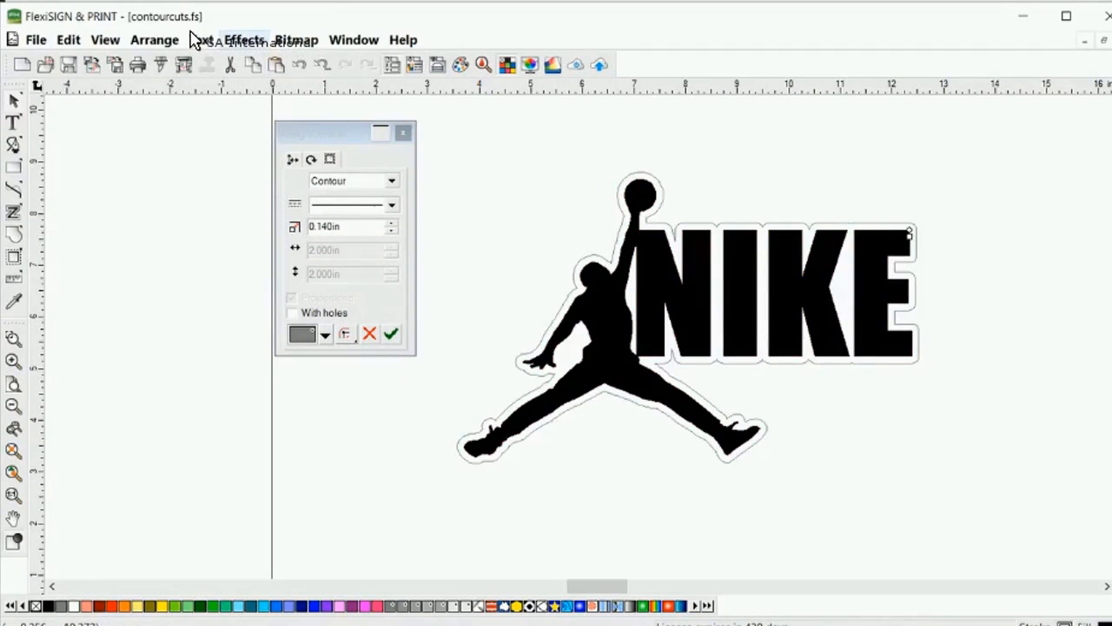
# Add a second Contour Cut with a 0.140in offset outside the existing one and give it a dash-dot line style
pyautogui.click(239, 40)
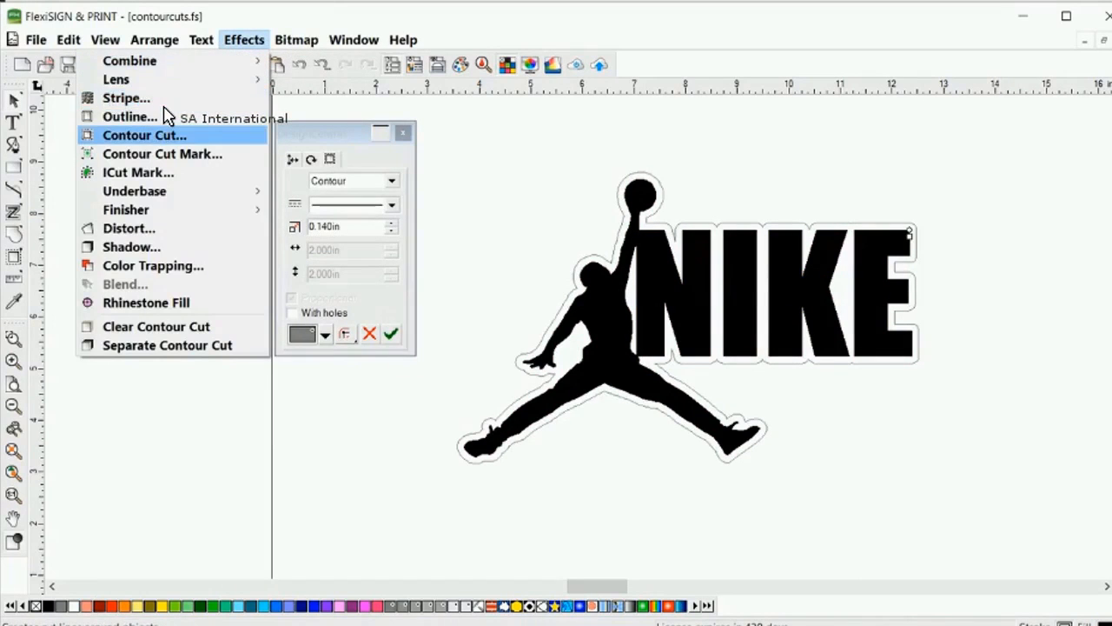
pyautogui.click(164, 132)
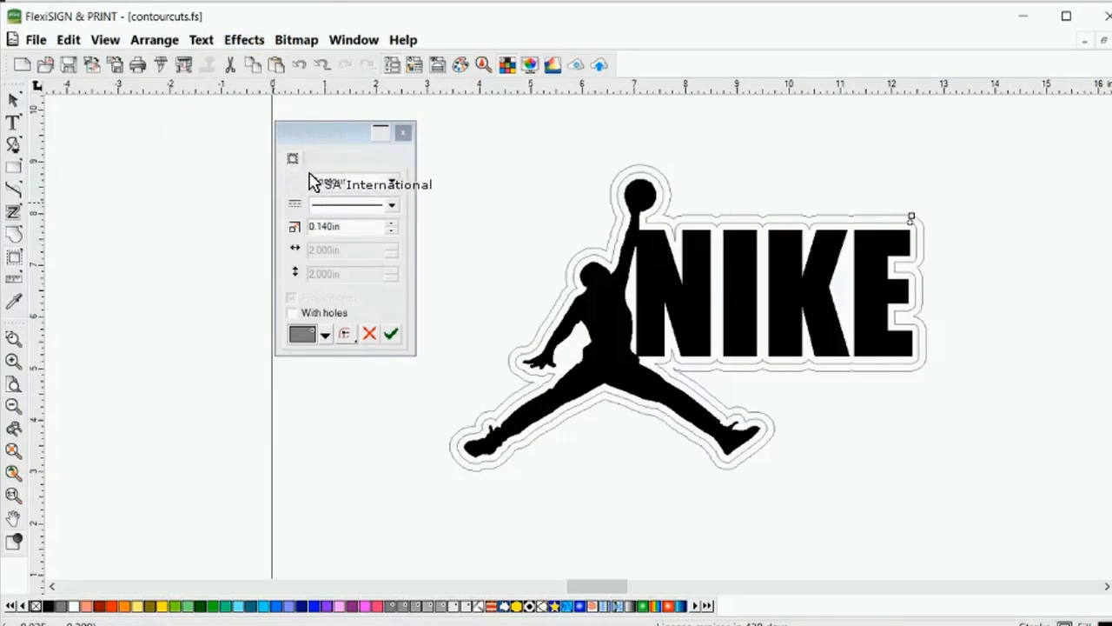
pyautogui.click(308, 205)
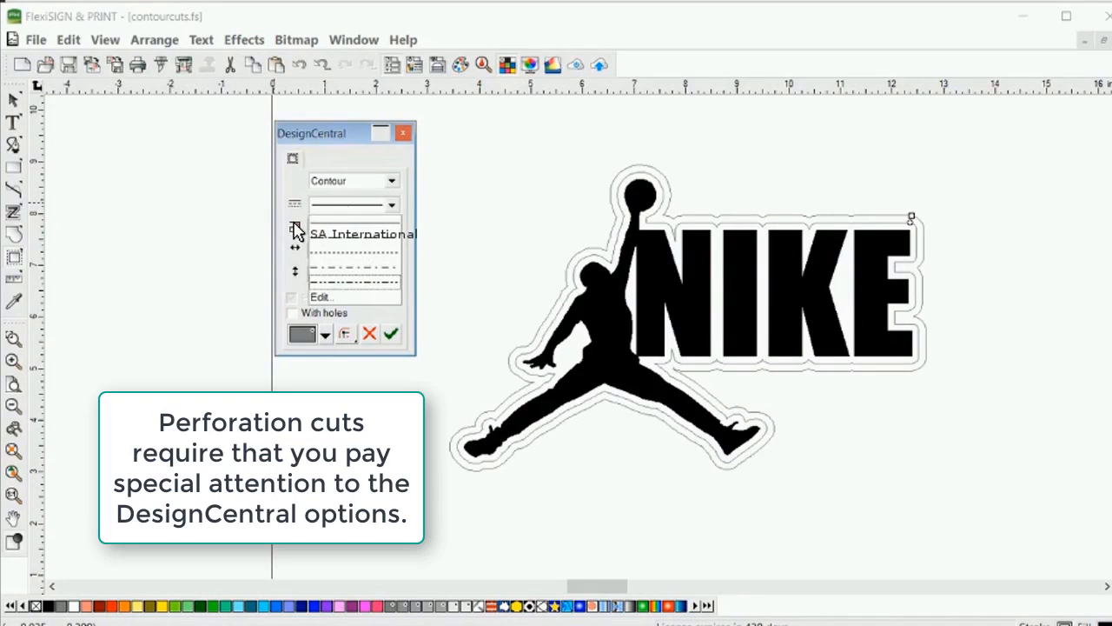
pyautogui.click(297, 231)
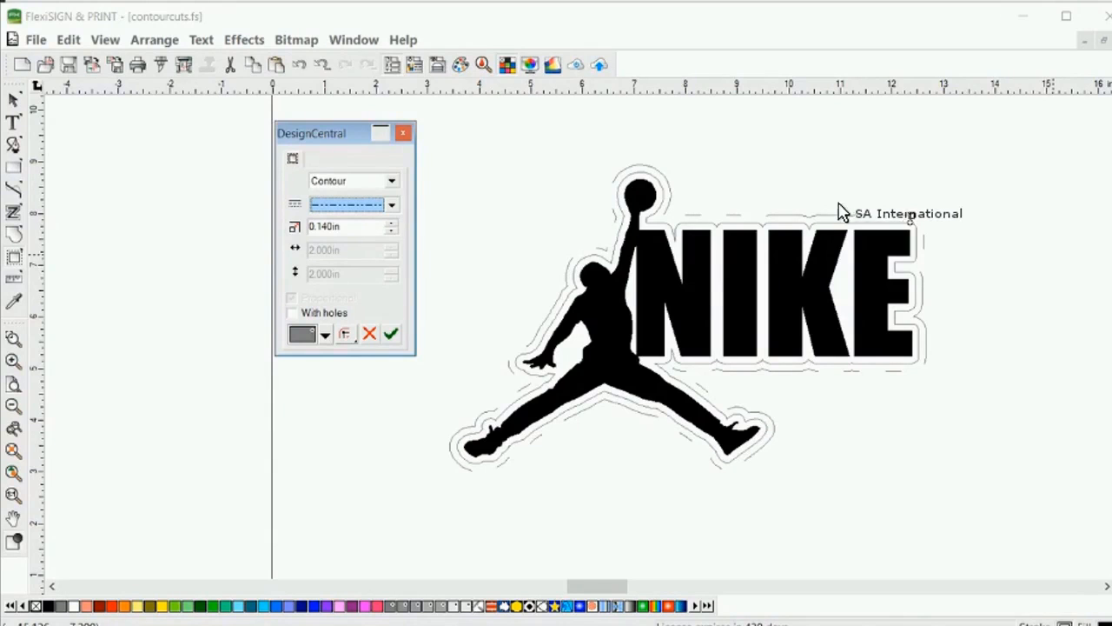
# Start a custom line style for the outer contour with a first dash of 0.500in and a first gap of 0.100in
pyautogui.click(14, 362)
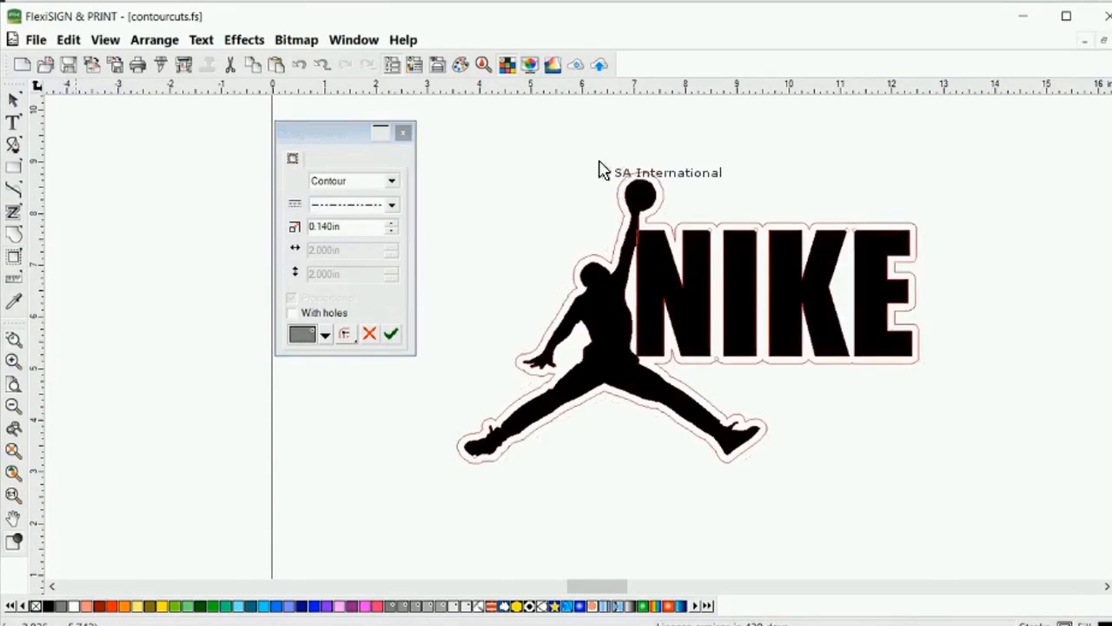
pyautogui.moveTo(841, 199); pyautogui.dragTo(941, 270)
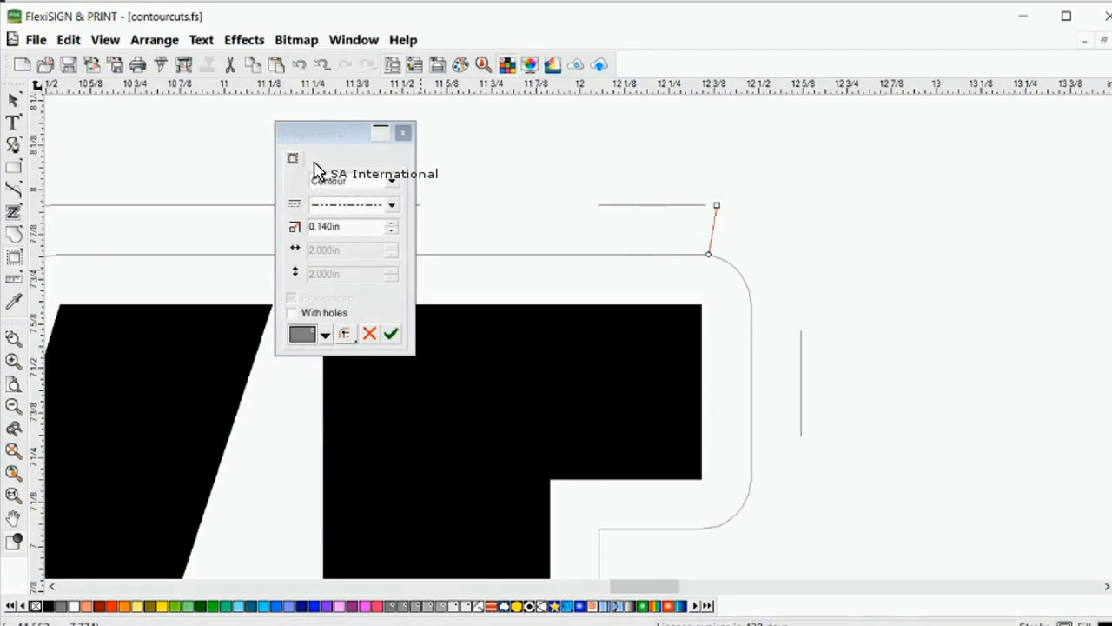
pyautogui.click(355, 205)
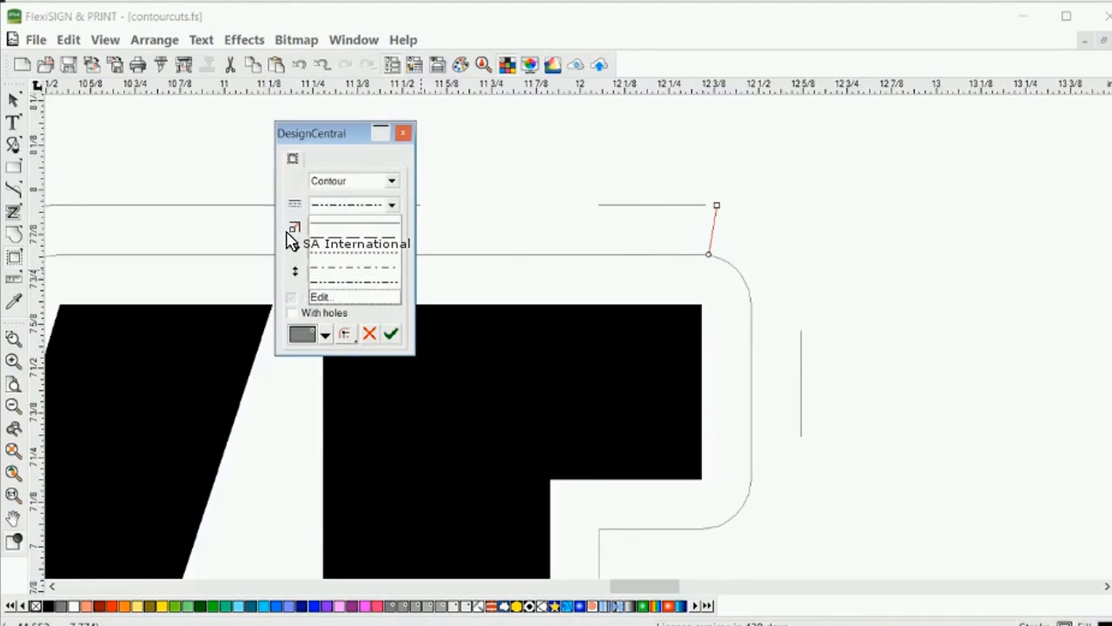
pyautogui.click(325, 296)
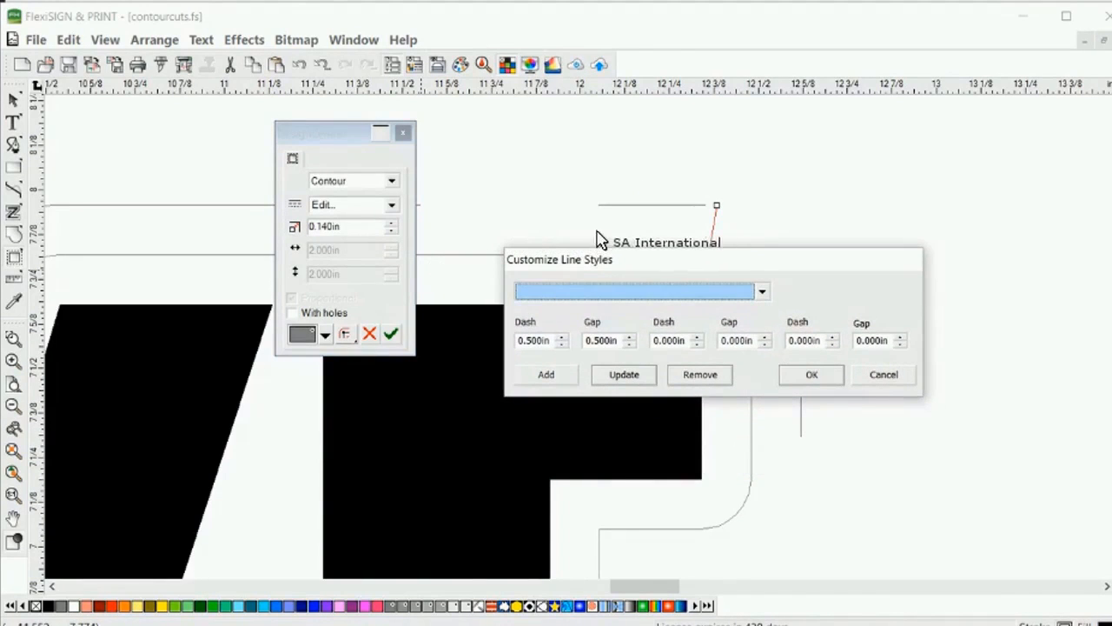
pyautogui.click(638, 291)
pyautogui.click(492, 282)
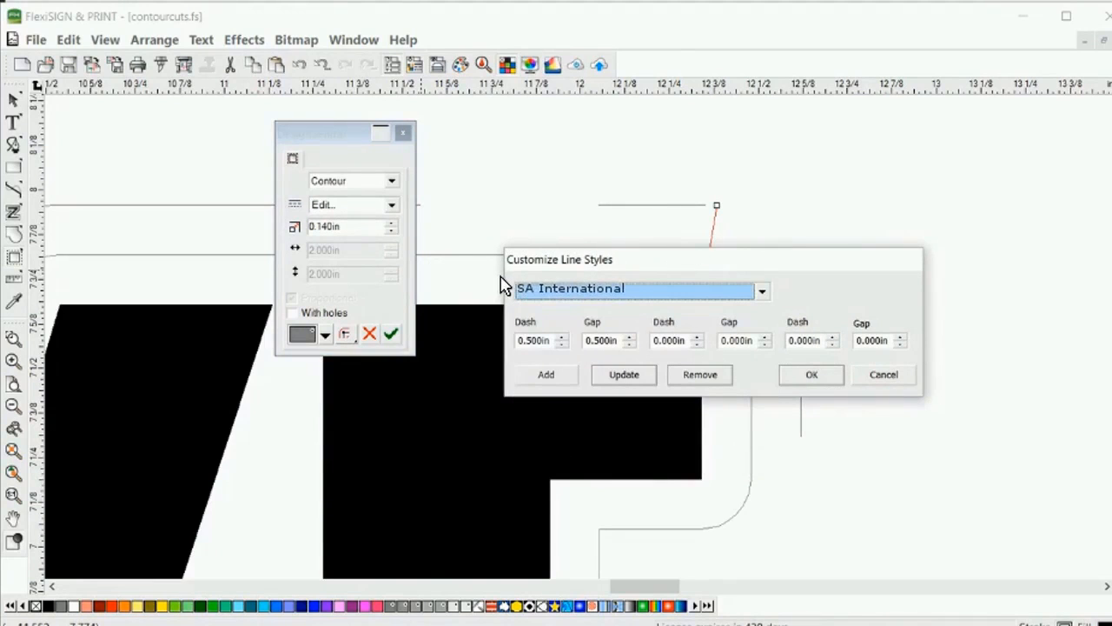
pyautogui.press('Tab')
pyautogui.press('Tab')
pyautogui.write('0.1')
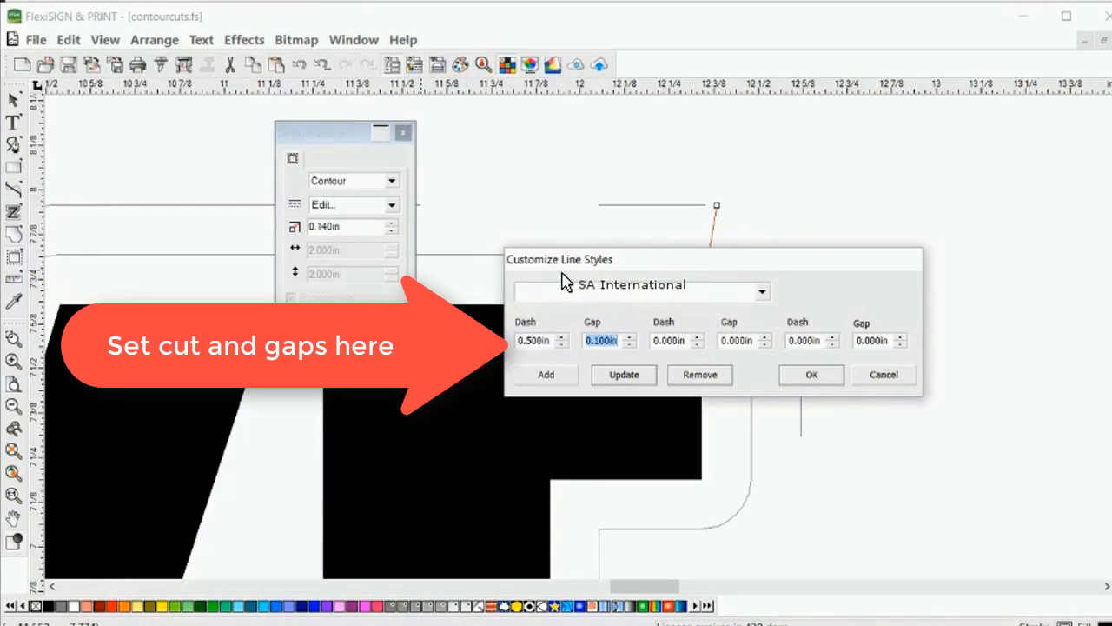
pyautogui.press('Tab')
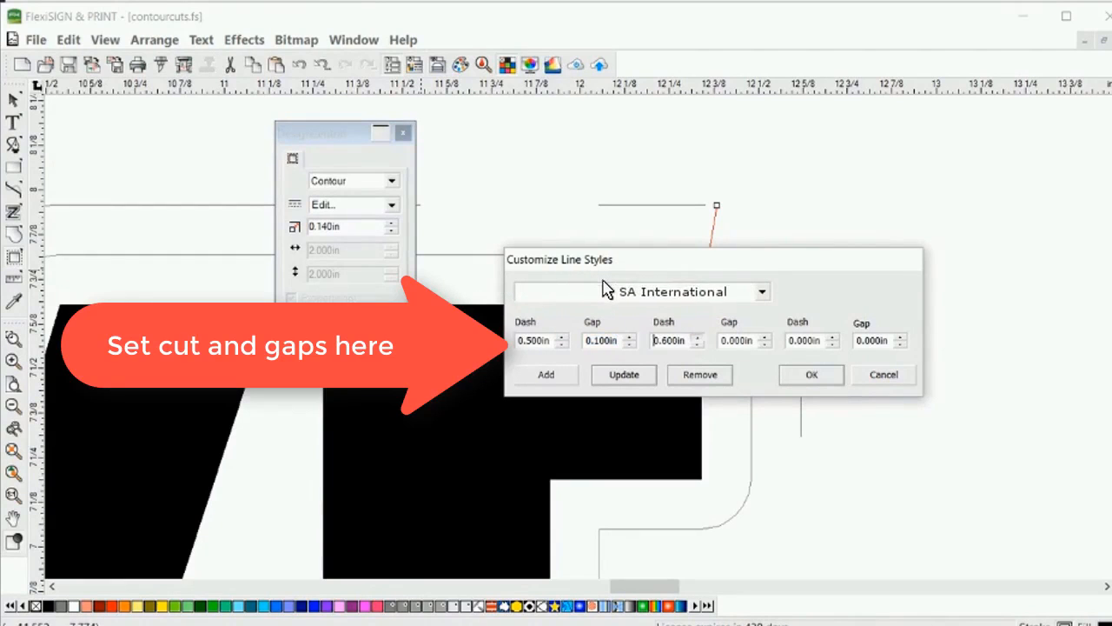
# Set the custom style's second dash to 0.600in and second gap to 0.100in, add it, and use it on the outer contour
pyautogui.write('0.6')
pyautogui.press('Tab')
pyautogui.write('0.1')
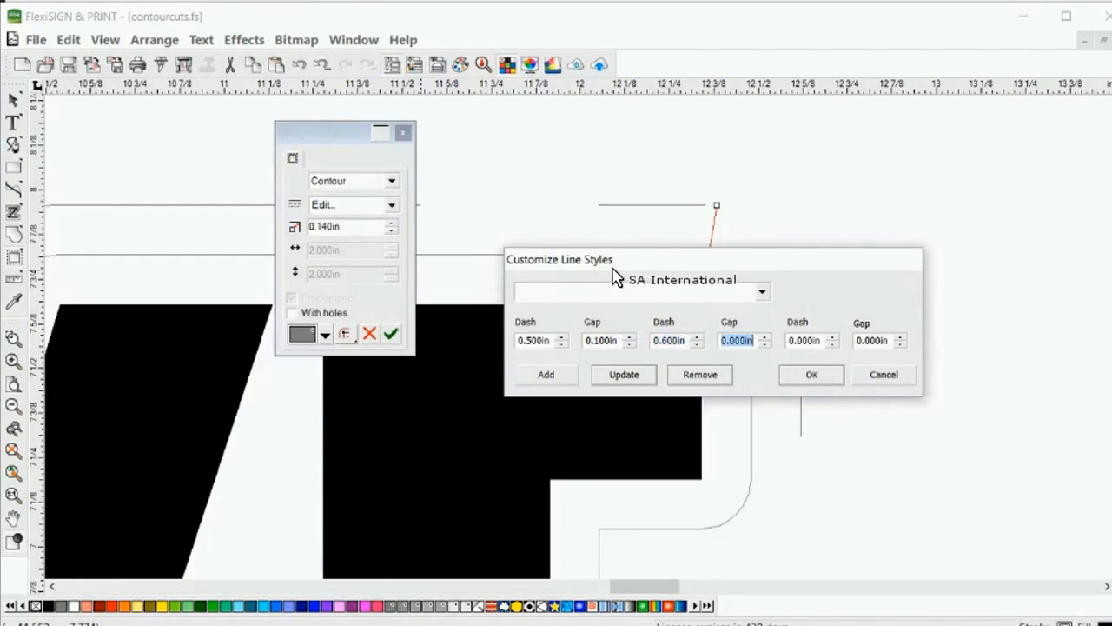
pyautogui.click(460, 302)
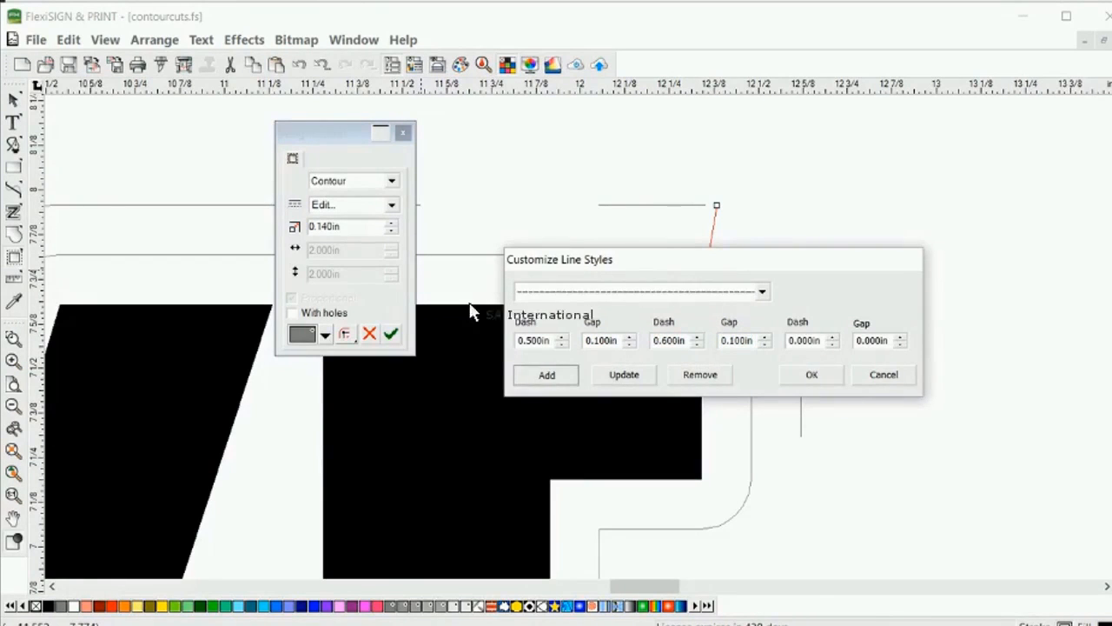
pyautogui.press('Return')
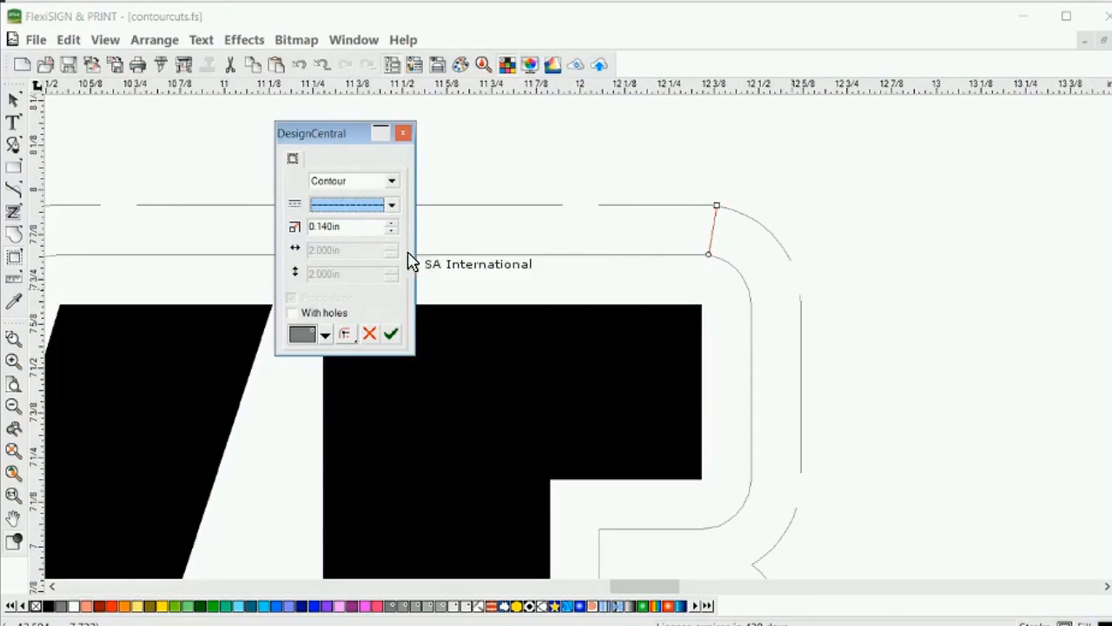
# Assign the PerfCutContour color to the outer contour, apply the contour cut, and deselect everything
pyautogui.click(325, 334)
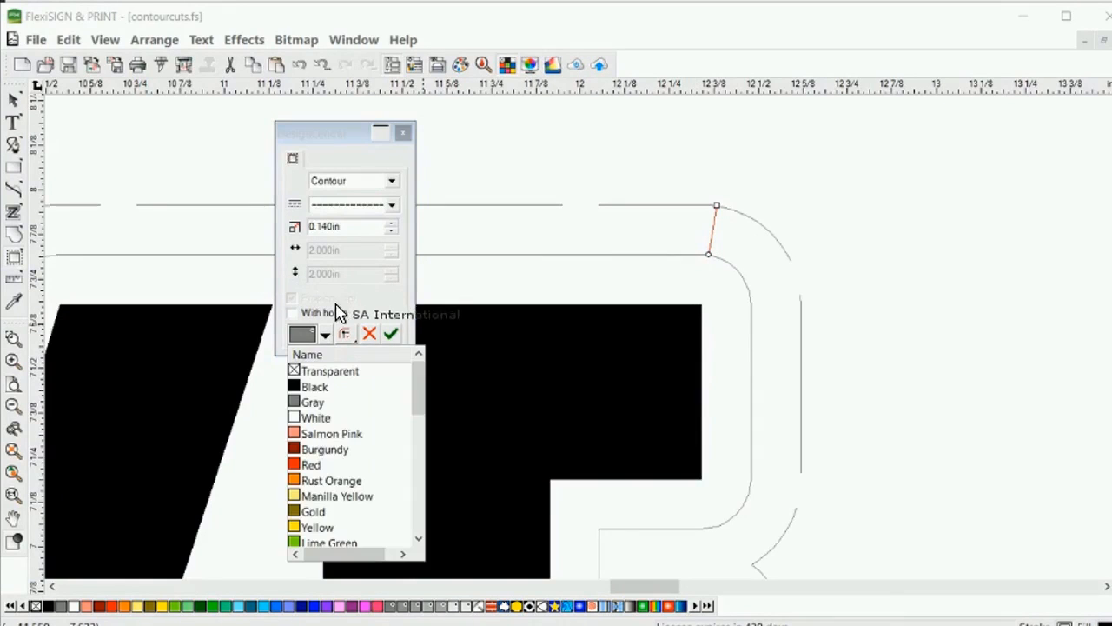
pyautogui.scroll(-4, 341, 375)
pyautogui.scroll(-4, 339, 376)
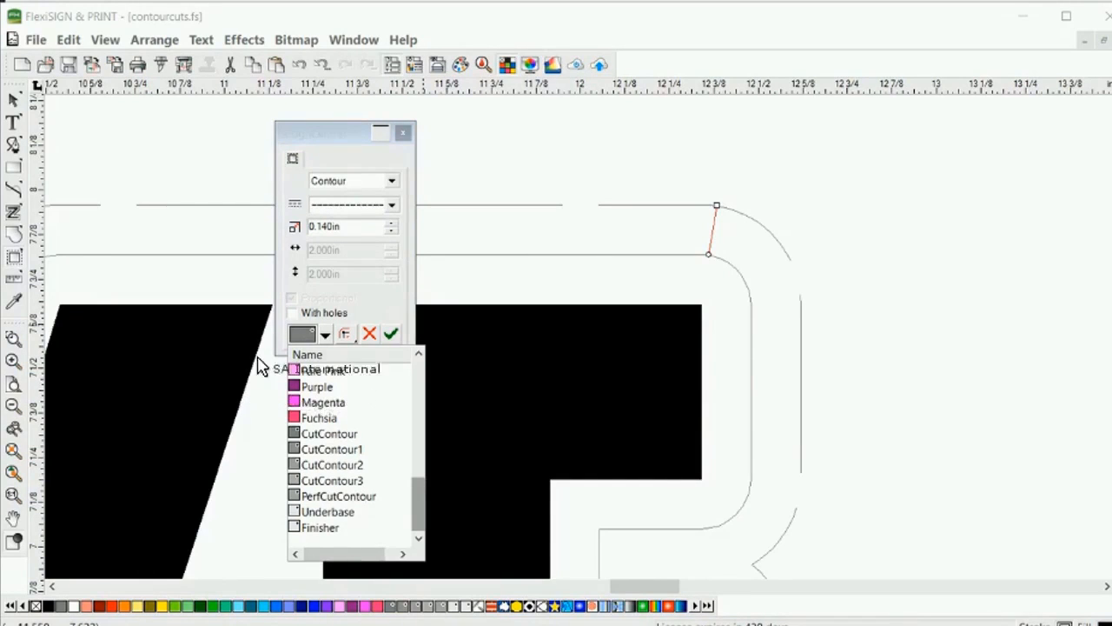
pyautogui.click(280, 300)
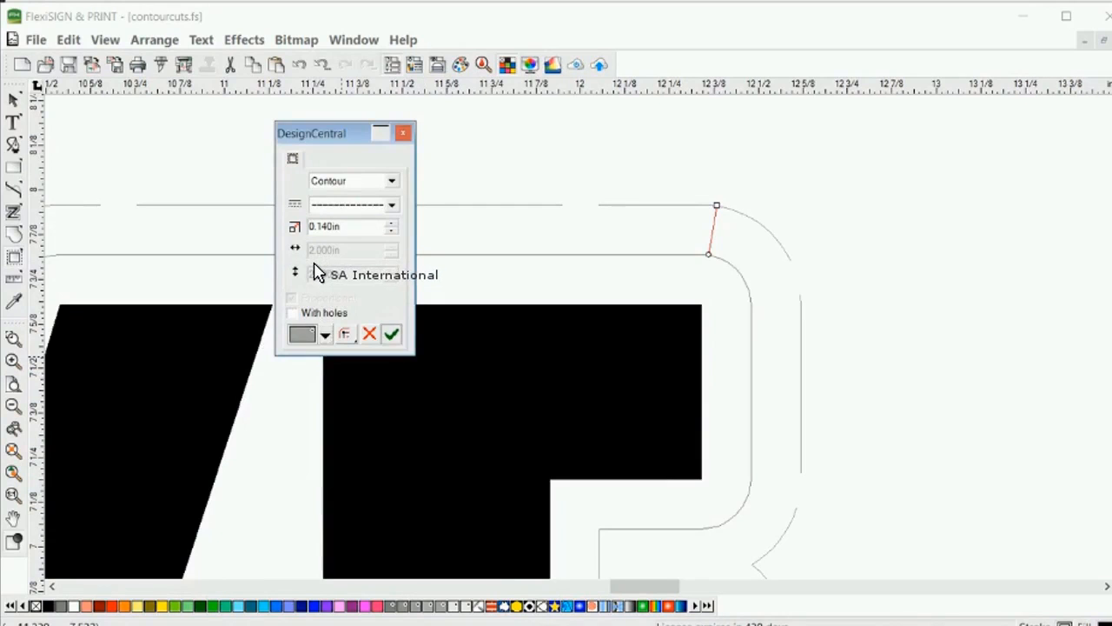
pyautogui.moveTo(287, 131); pyautogui.dragTo(653, 146)
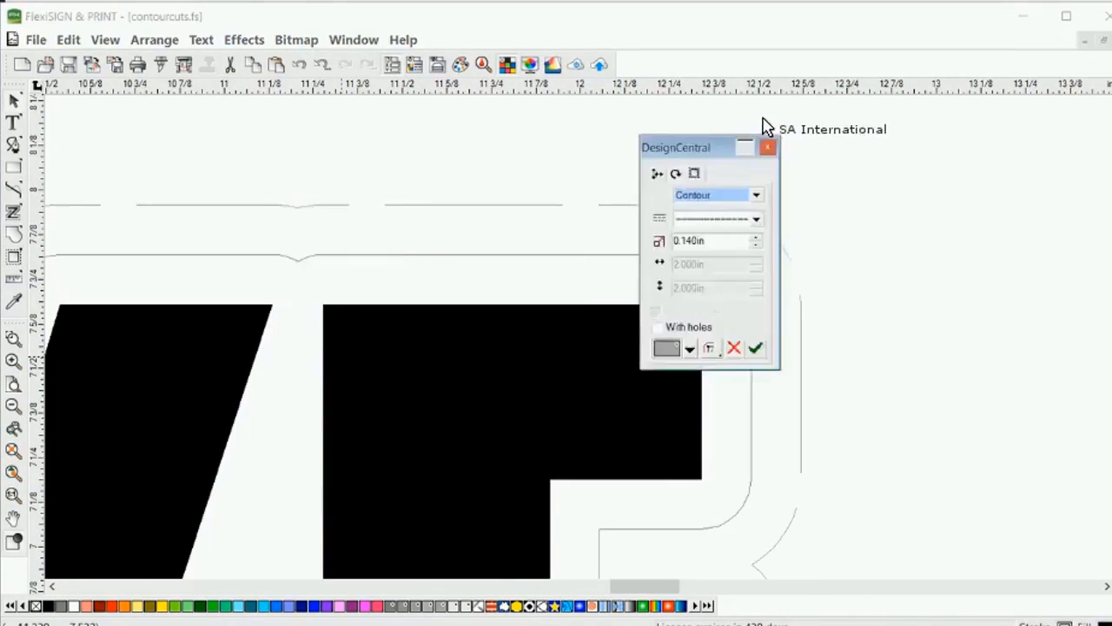
pyautogui.click(643, 120)
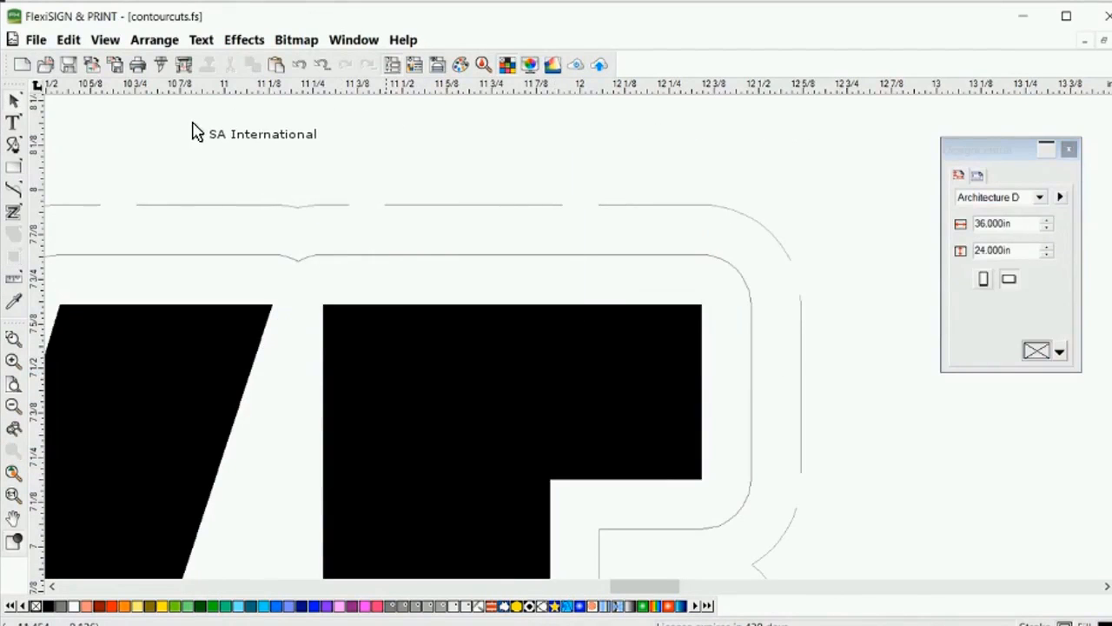
# Open the design in RIP and Print through the local Production Manager and widen the window for a larger layout preview
pyautogui.click(148, 59)
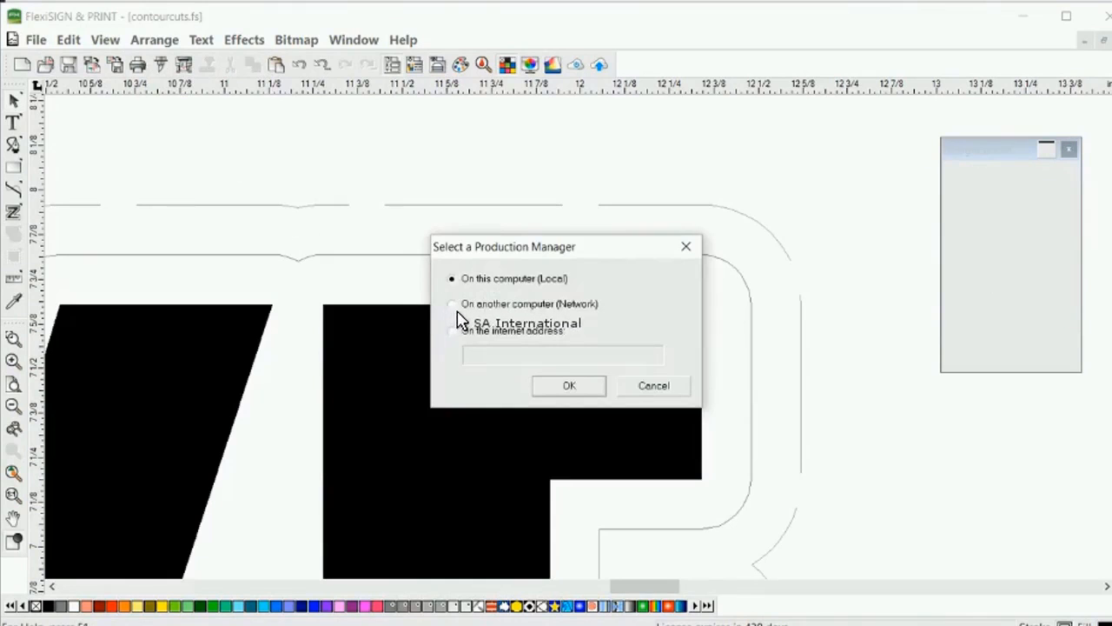
pyautogui.press('Return')
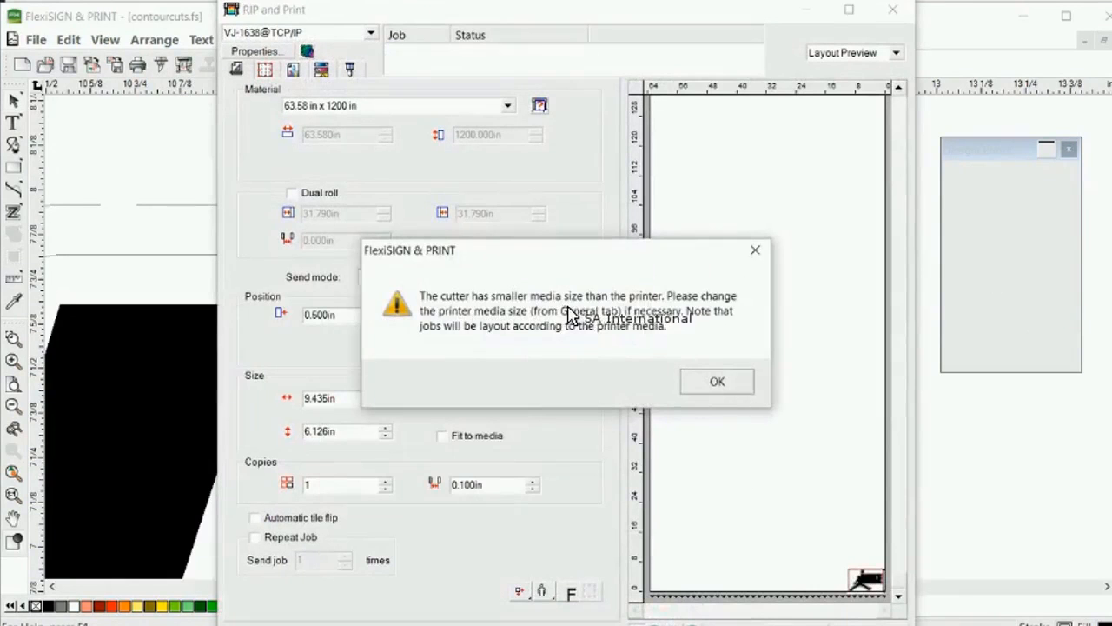
pyautogui.press('Return')
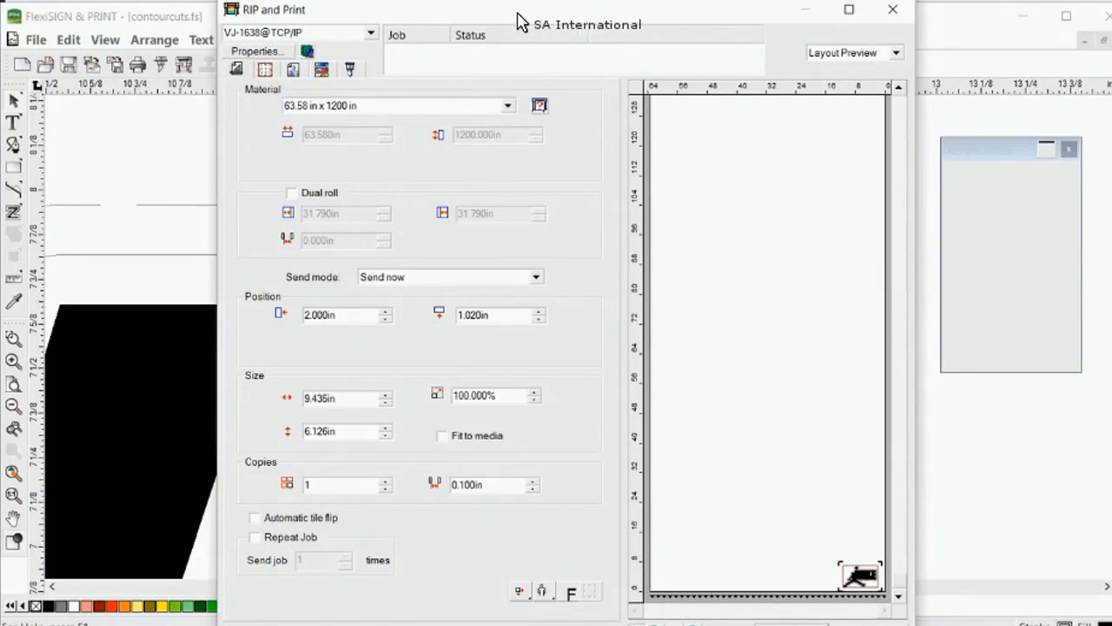
pyautogui.moveTo(518, 14); pyautogui.dragTo(430, 16)
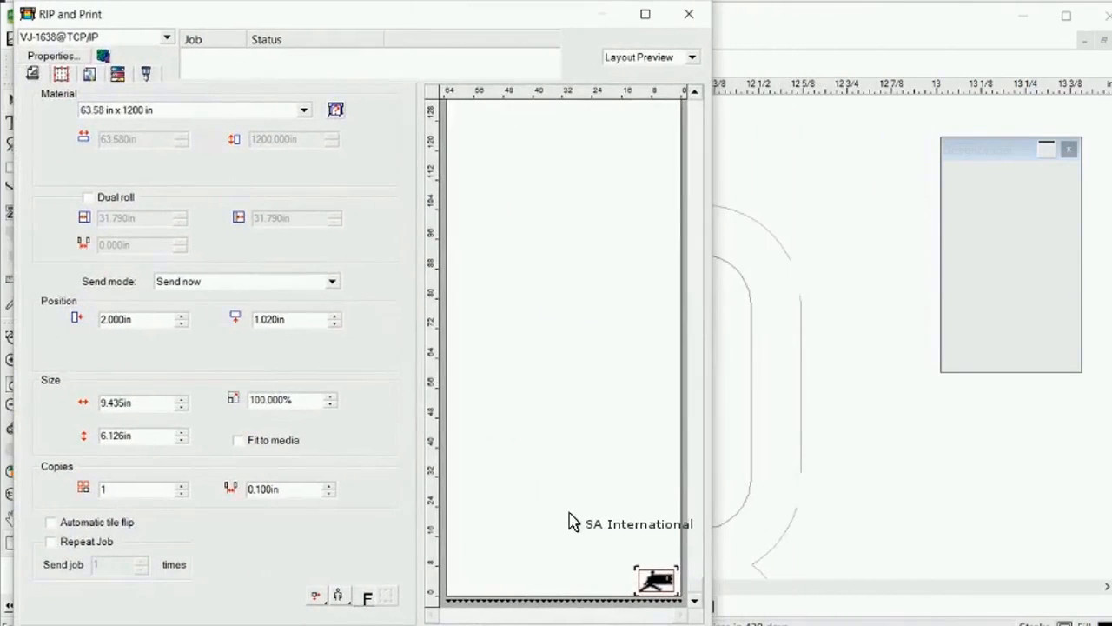
pyautogui.moveTo(712, 504); pyautogui.dragTo(901, 473)
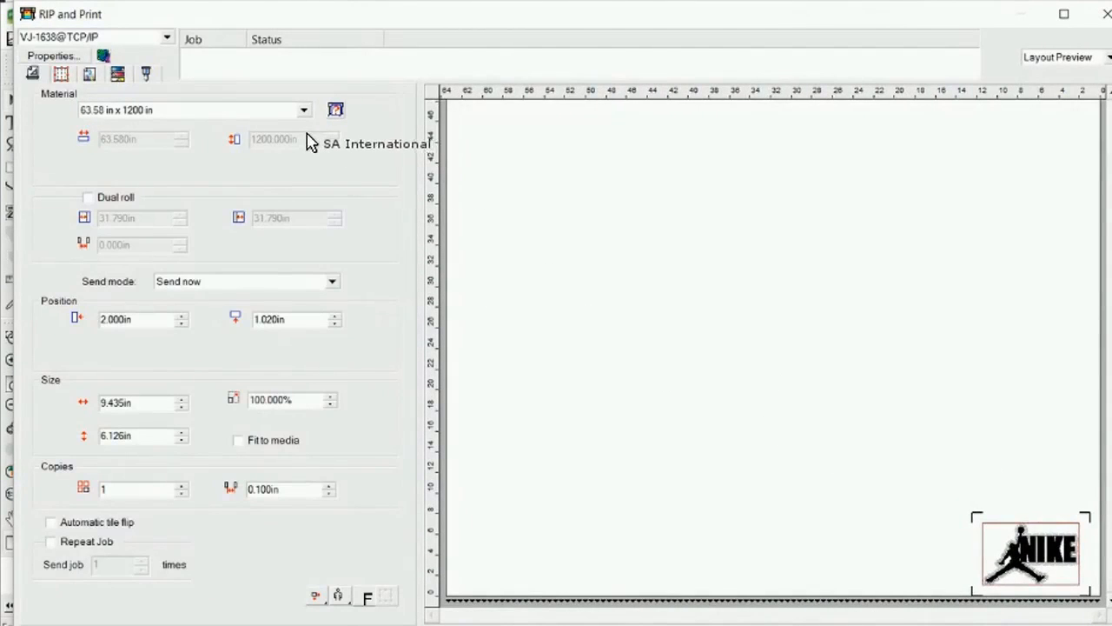
# Turn off shared driver options for all colors in the cut settings and open the PerfCutContour driver options for editing
pyautogui.click(118, 70)
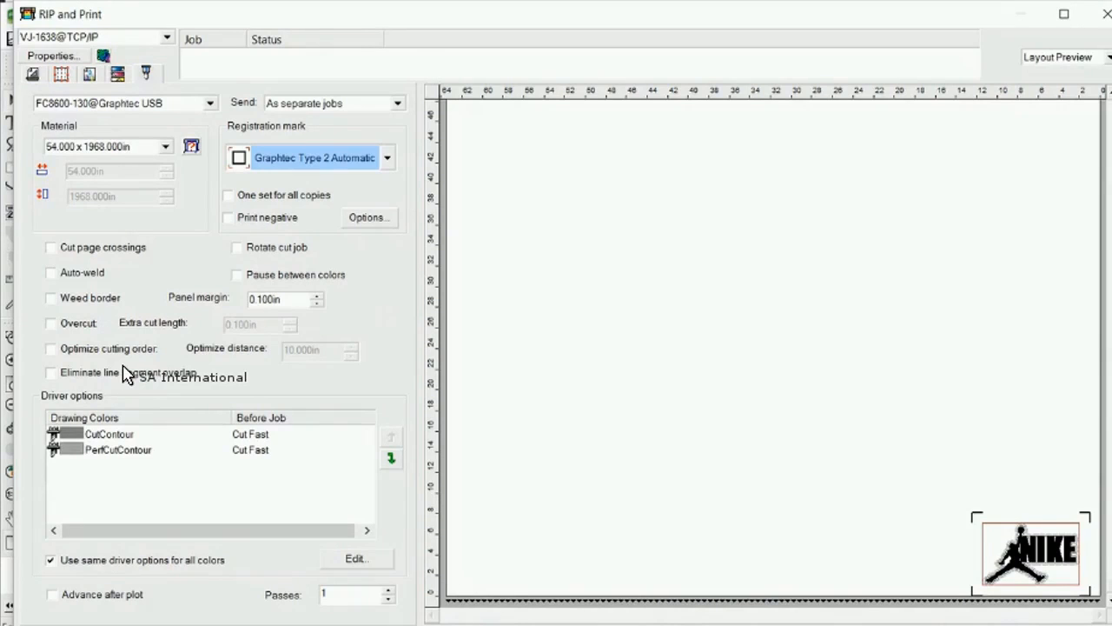
pyautogui.click(134, 449)
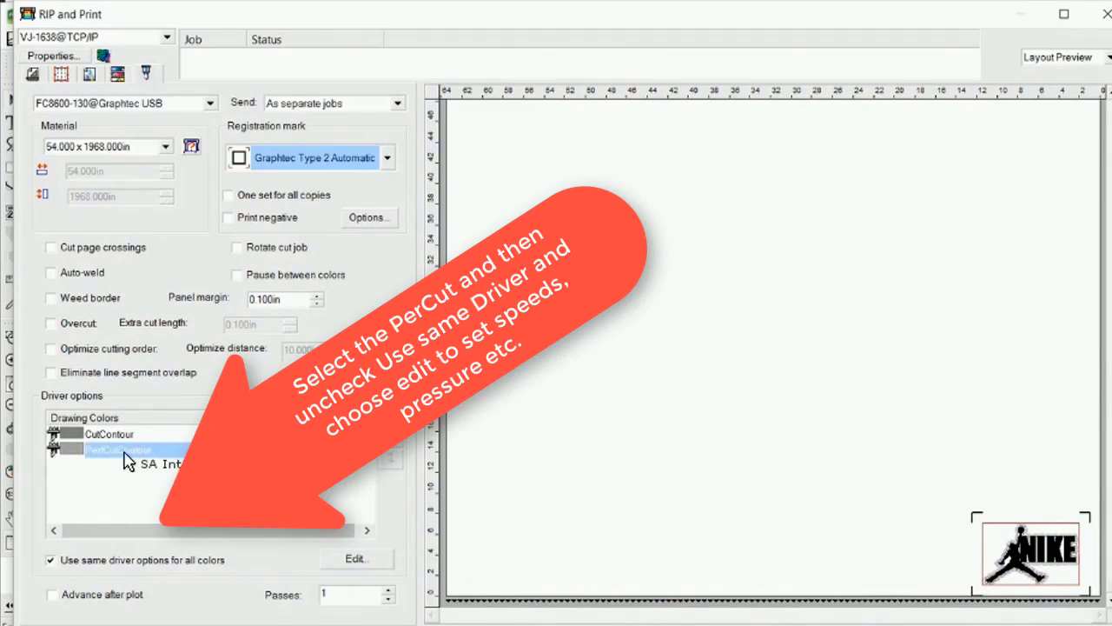
pyautogui.click(50, 560)
pyautogui.click(354, 559)
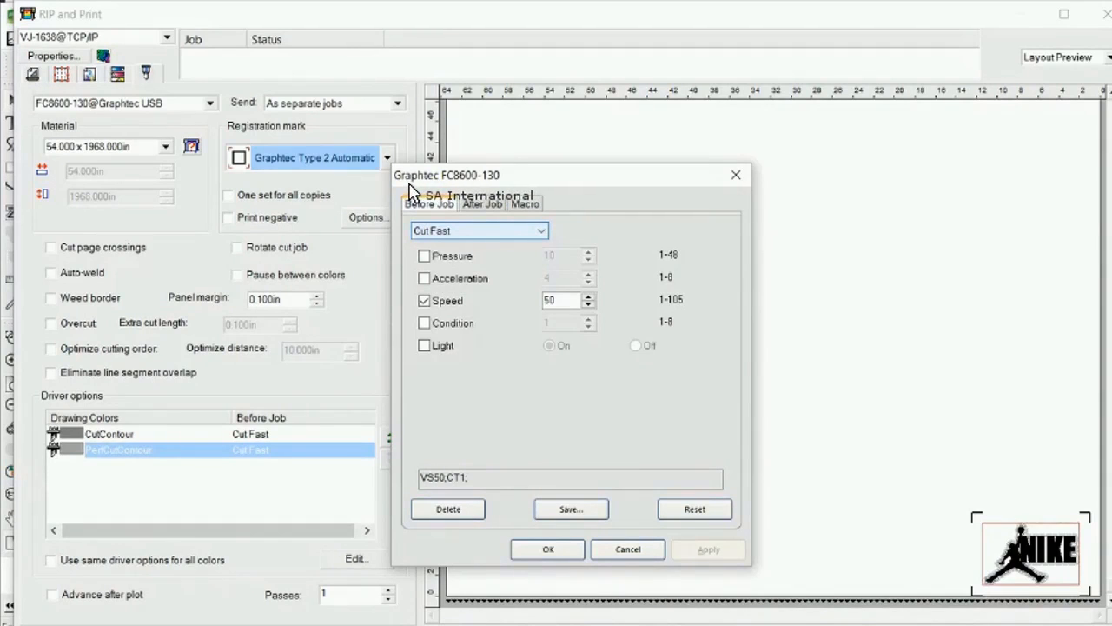
# Try the None preset for the PerfCutContour before-job options, and return to the Cut Fast preset
pyautogui.click(480, 230)
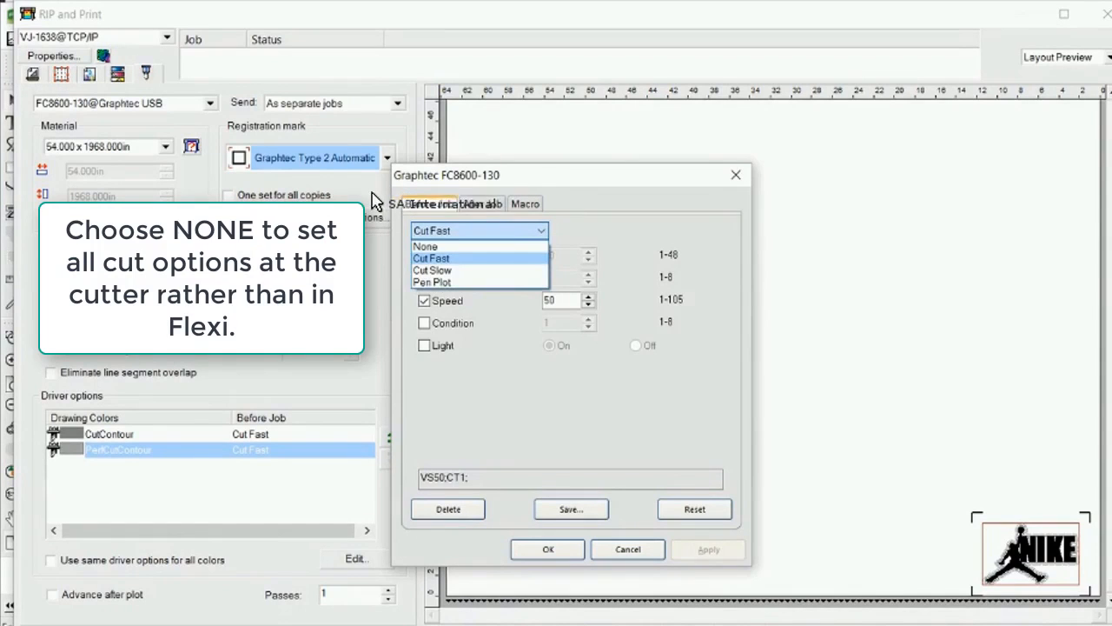
pyautogui.click(426, 246)
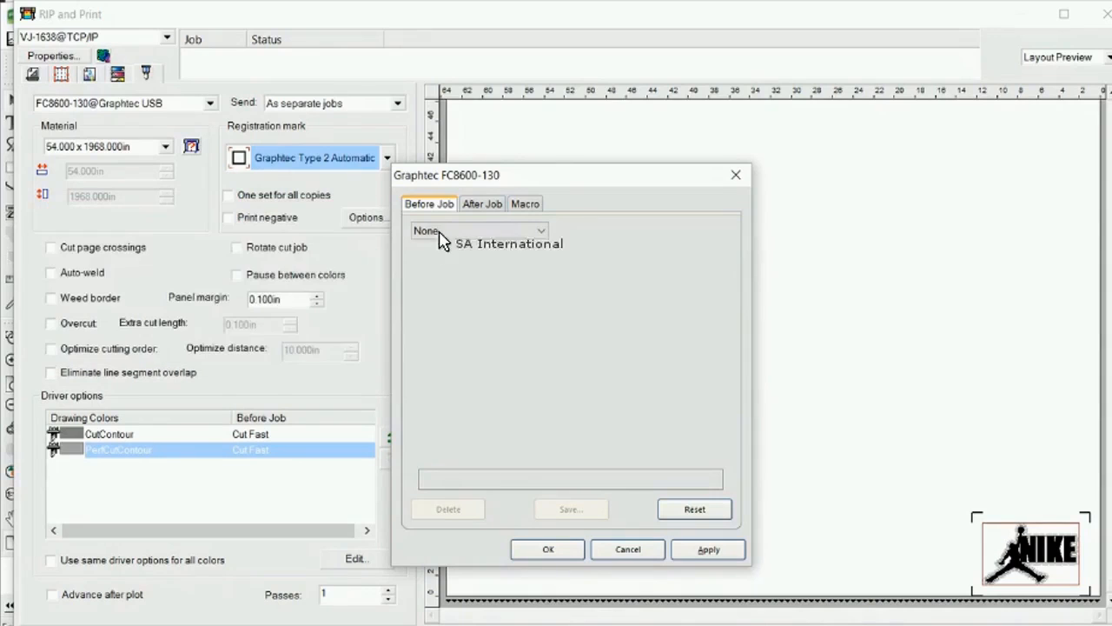
pyautogui.click(434, 230)
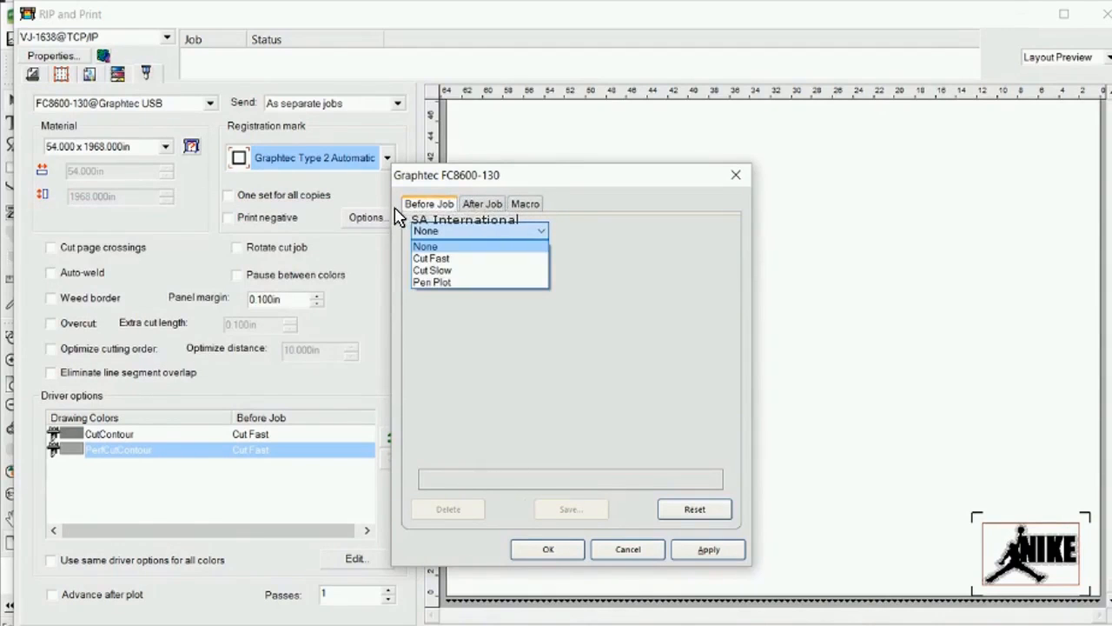
pyautogui.press('Return')
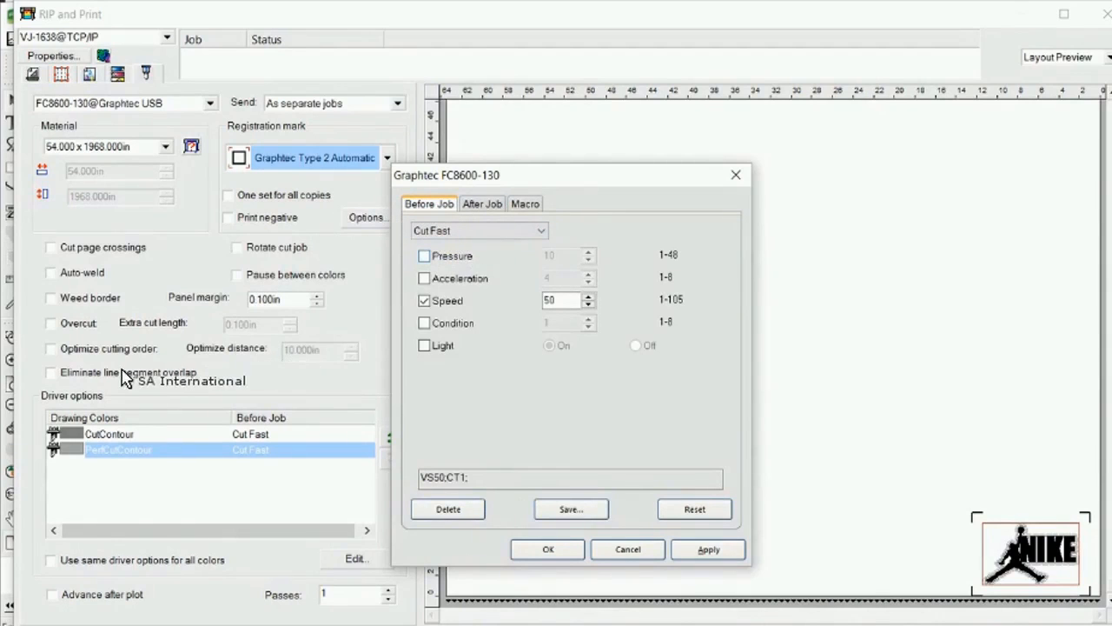
# Enable the Pressure option for the PerfCutContour cut and set it to 26
pyautogui.click(424, 256)
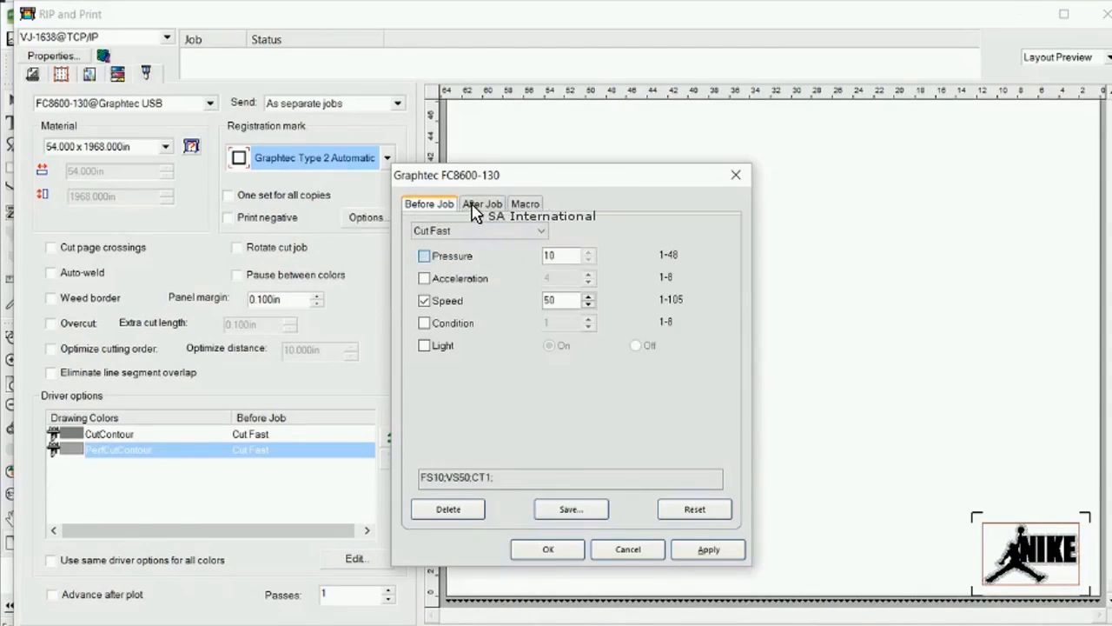
pyautogui.click(588, 252)
pyautogui.click(588, 252)
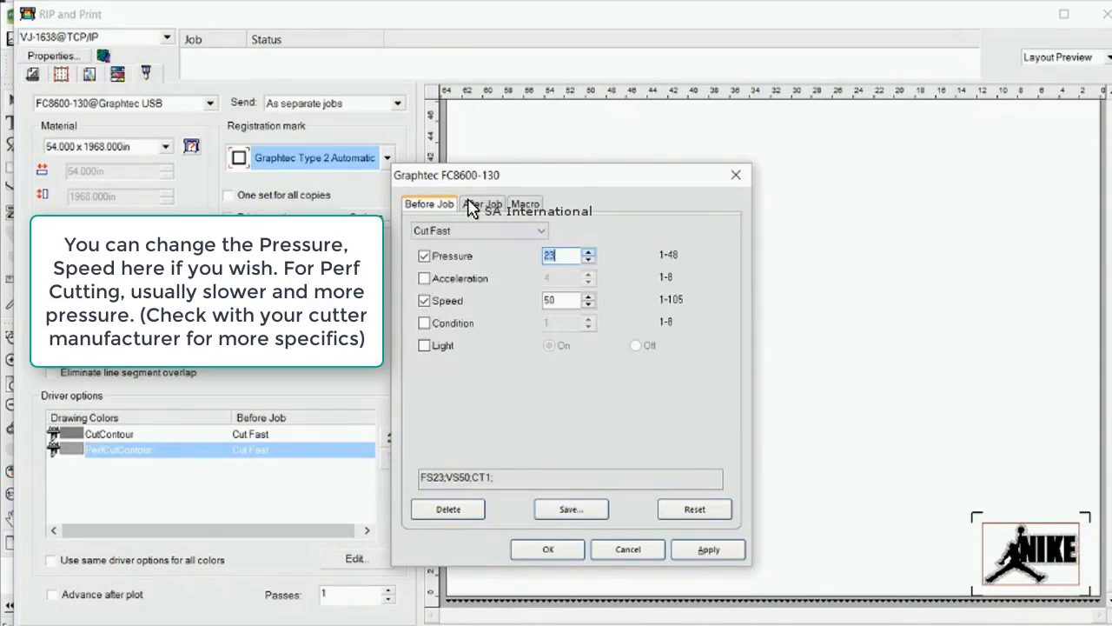
pyautogui.press('Up')
pyautogui.press('Up')
pyautogui.press('Up')
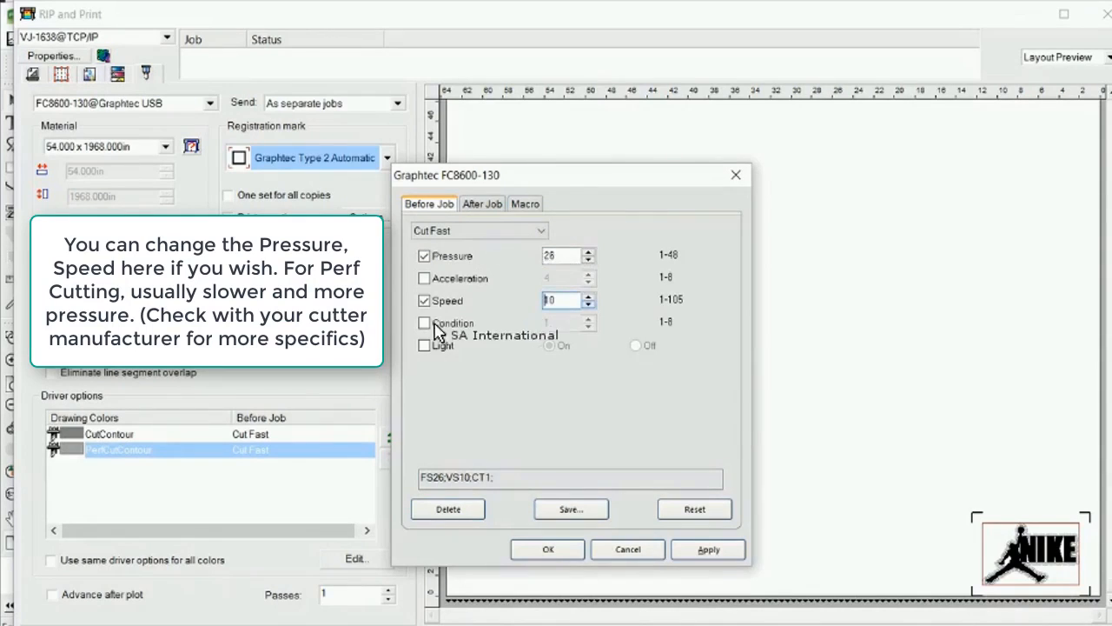
# Reduce the PerfCutContour cutting speed to 5
pyautogui.press('Down')
pyautogui.press('Down')
pyautogui.press('Down')
pyautogui.press('Down')
pyautogui.press('Down')
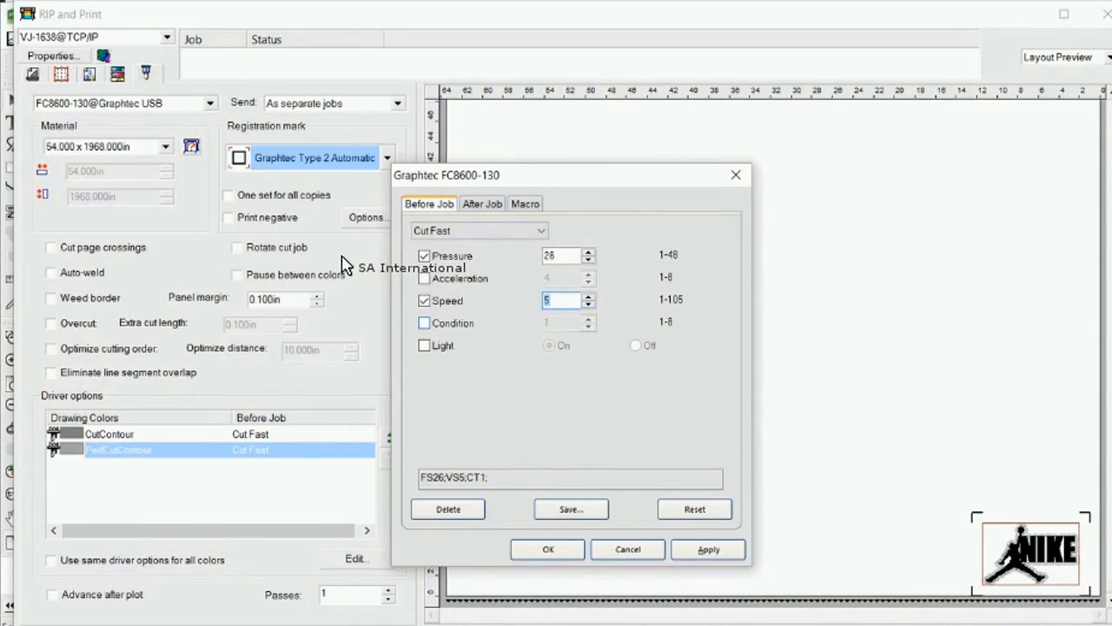
# Enable the Condition option at 1 for the PerfCutContour cut and accept the driver options
pyautogui.click(424, 323)
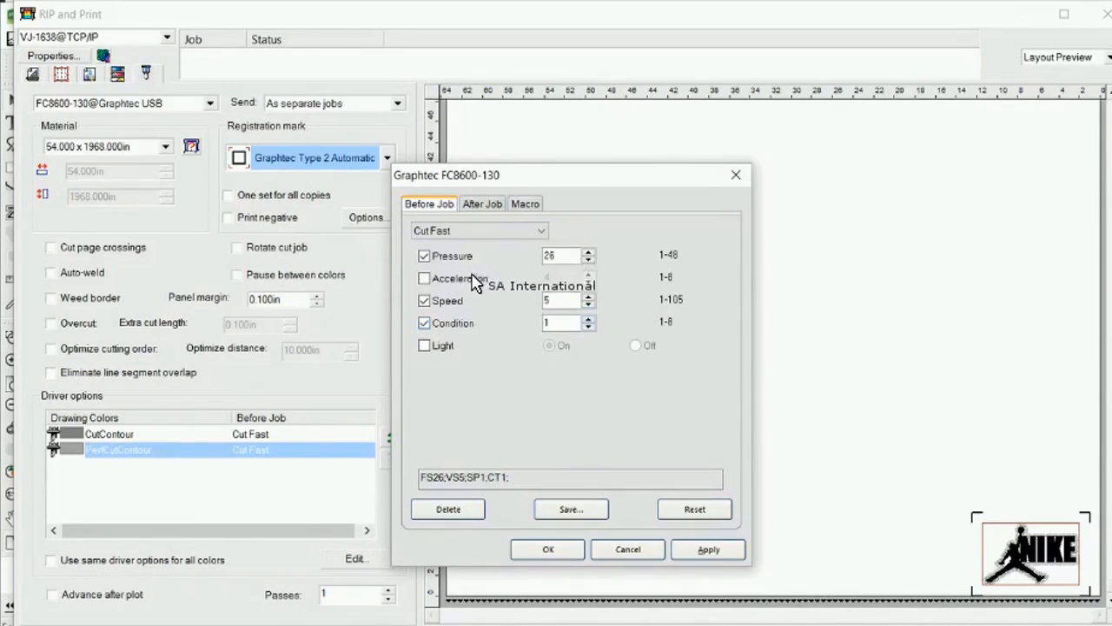
pyautogui.press('Tab')
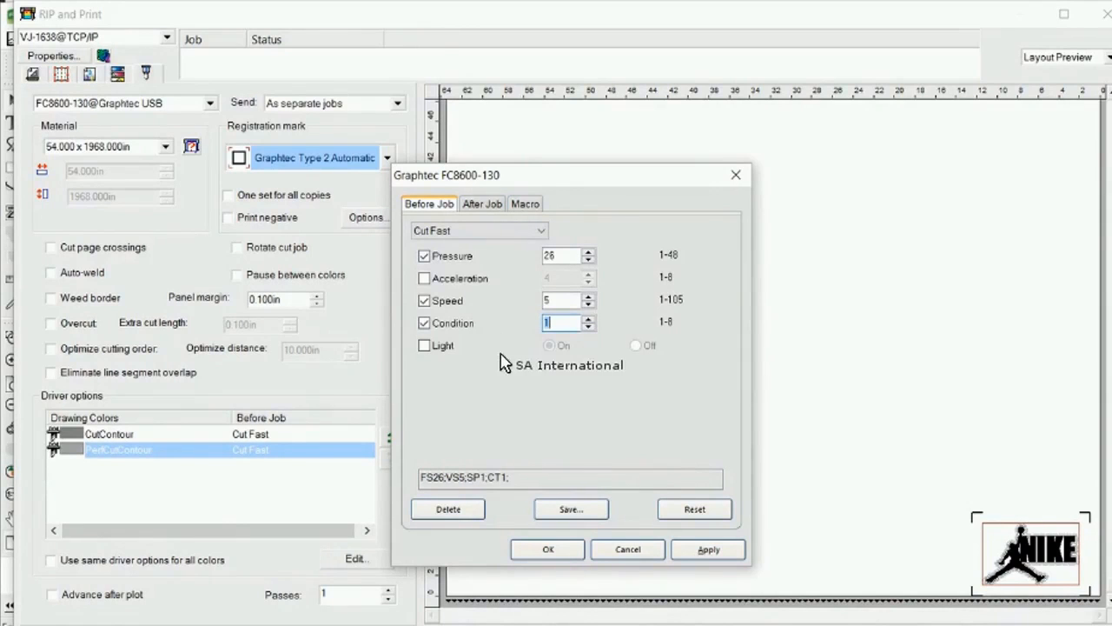
pyautogui.press('Return')
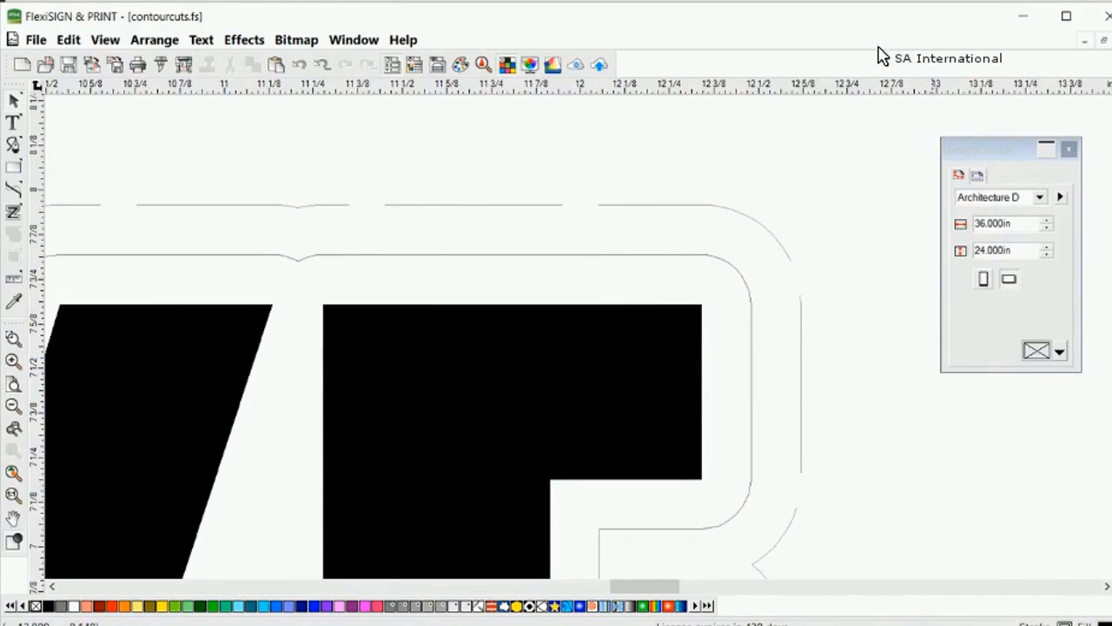
# Close contourcuts.fs without saving its changes
pyautogui.hotkey('ctrl', 'w')
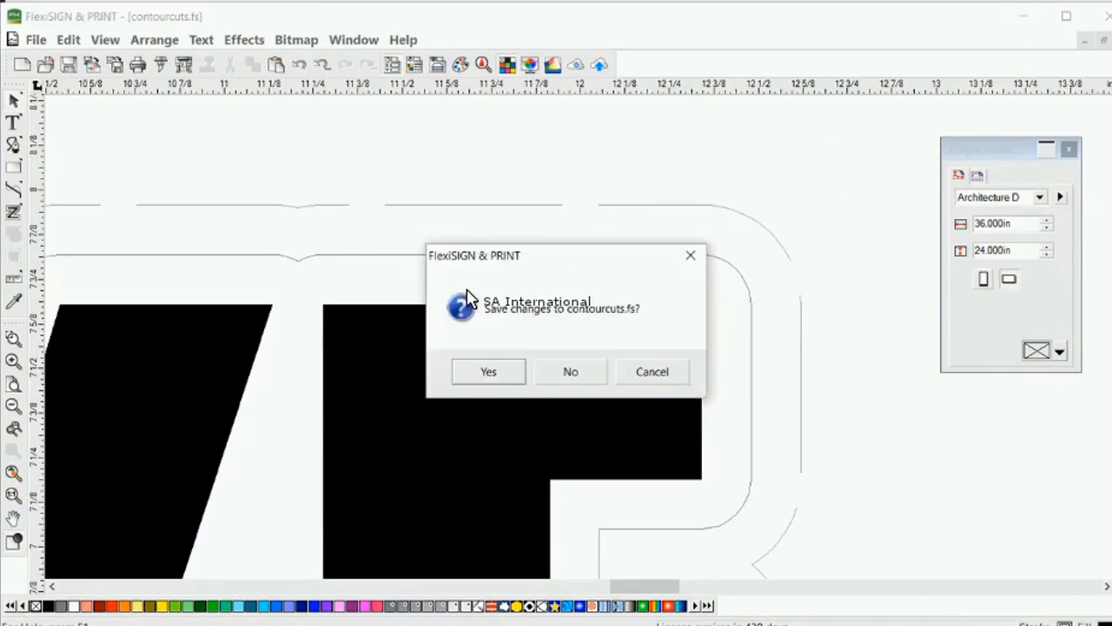
pyautogui.press('n')
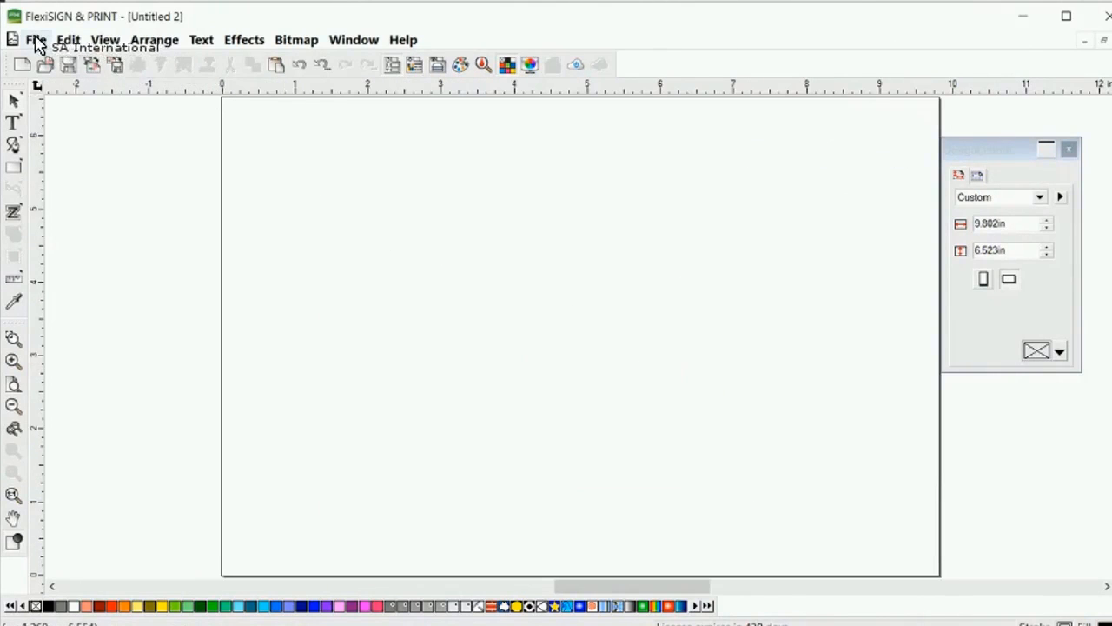
# Import the Miller bottle image and move it clear of the page, to the page's right
pyautogui.click(36, 40)
pyautogui.click(71, 188)
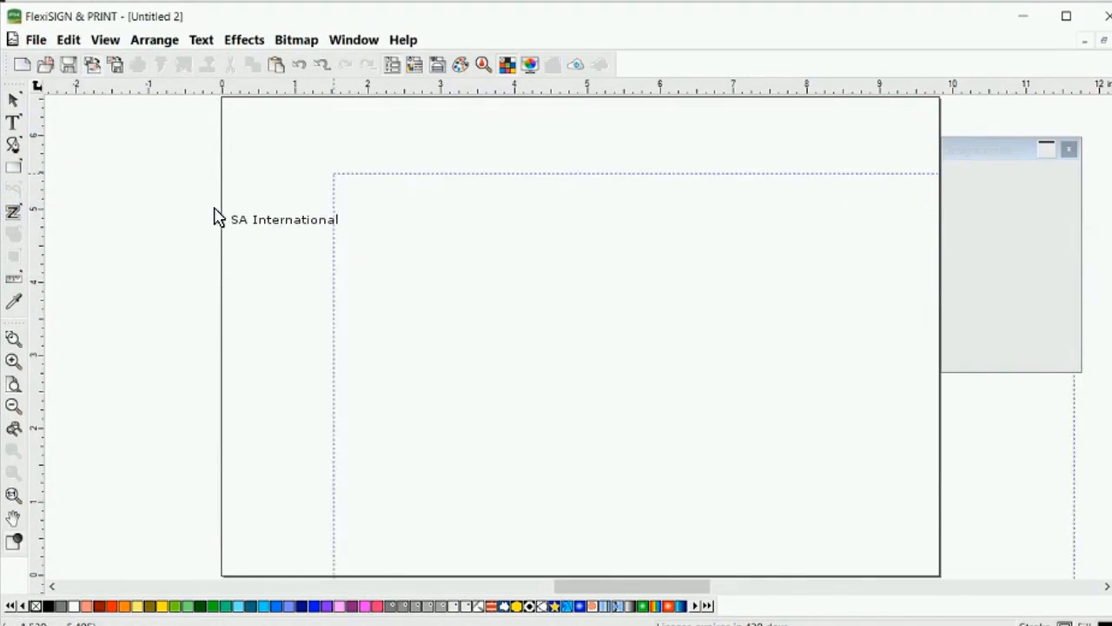
pyautogui.click(217, 217)
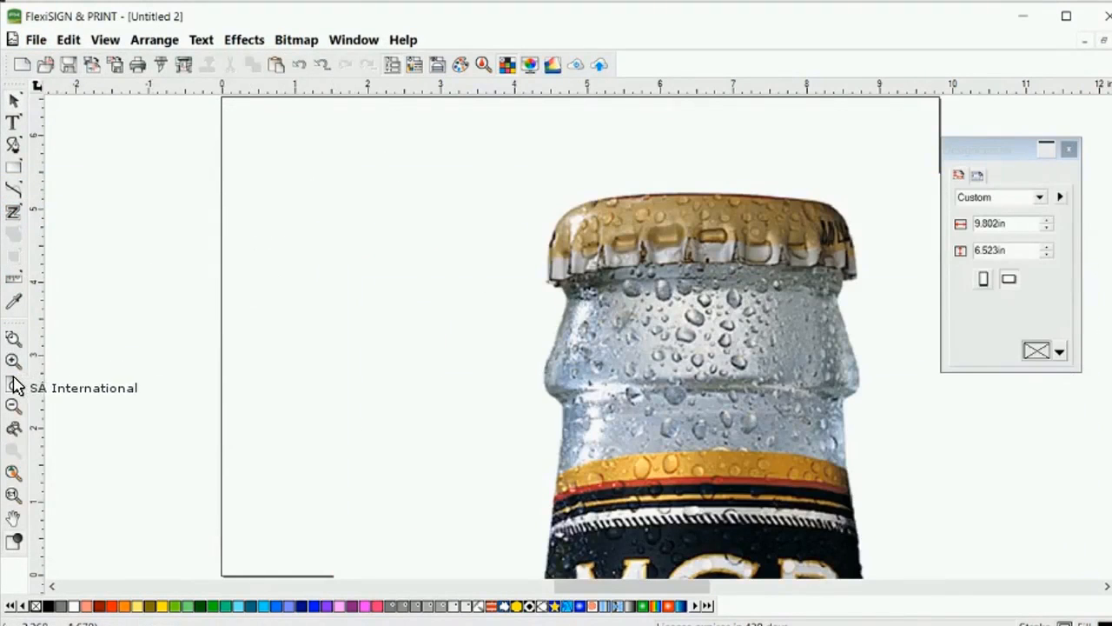
pyautogui.click(14, 384)
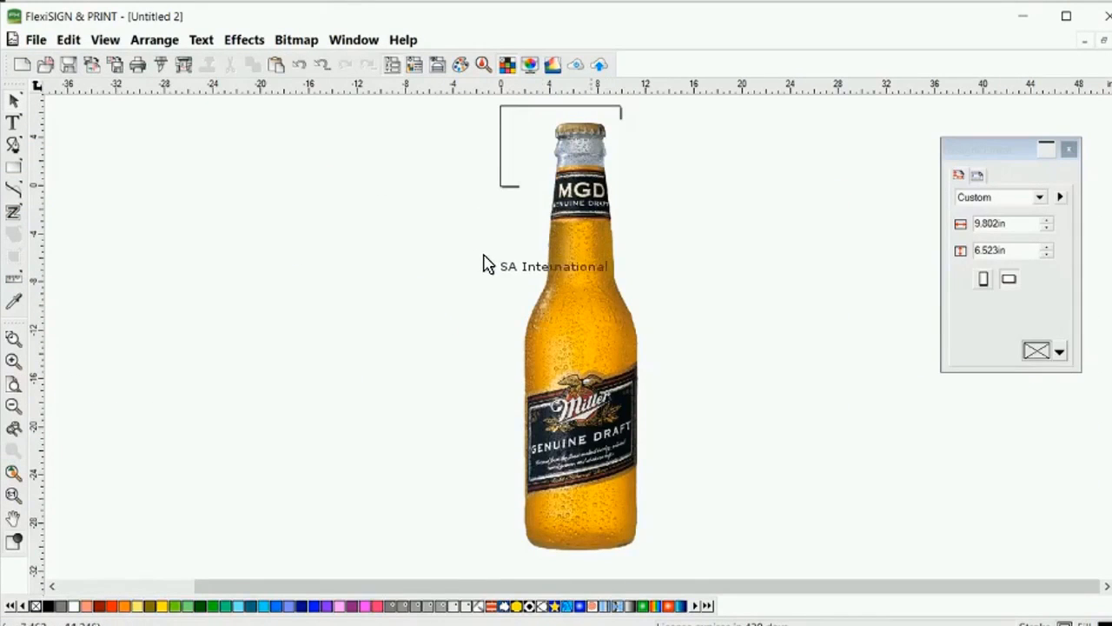
pyautogui.moveTo(487, 264); pyautogui.dragTo(566, 192)
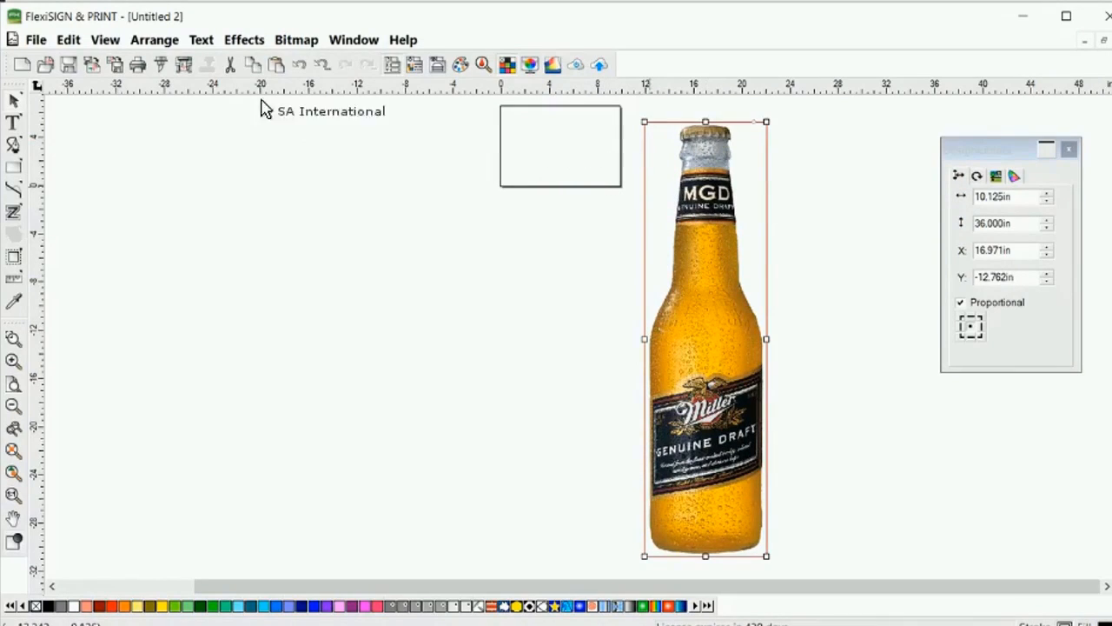
# Try a contour cut with a solid line style on the bottle image, inspect it around the neck, and cancel the effect
pyautogui.click(296, 40)
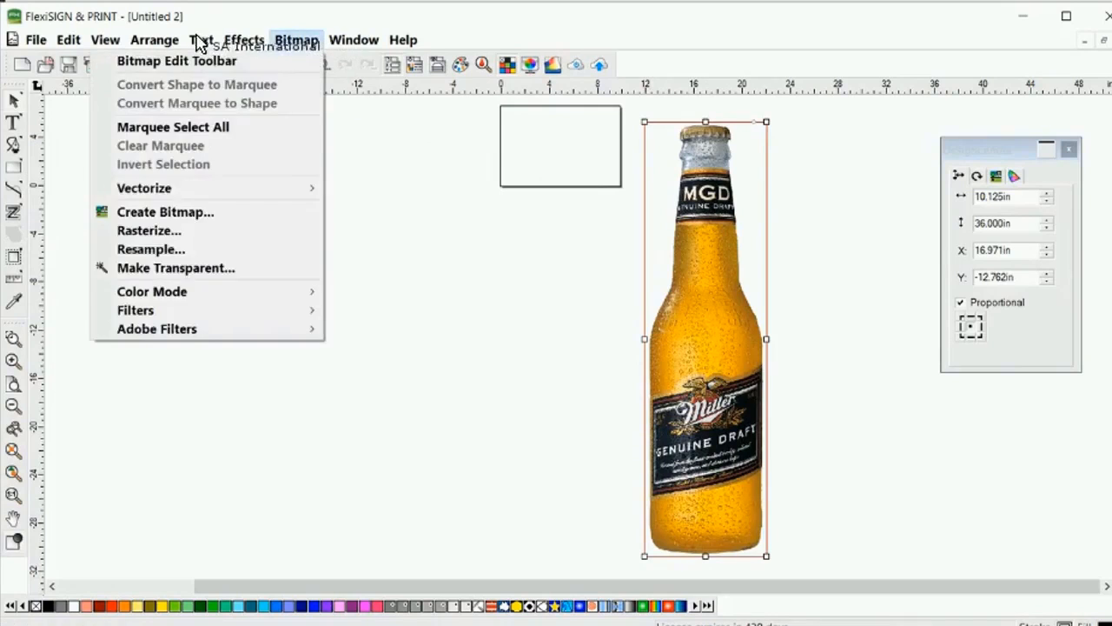
pyautogui.moveTo(244, 39)
pyautogui.click(173, 134)
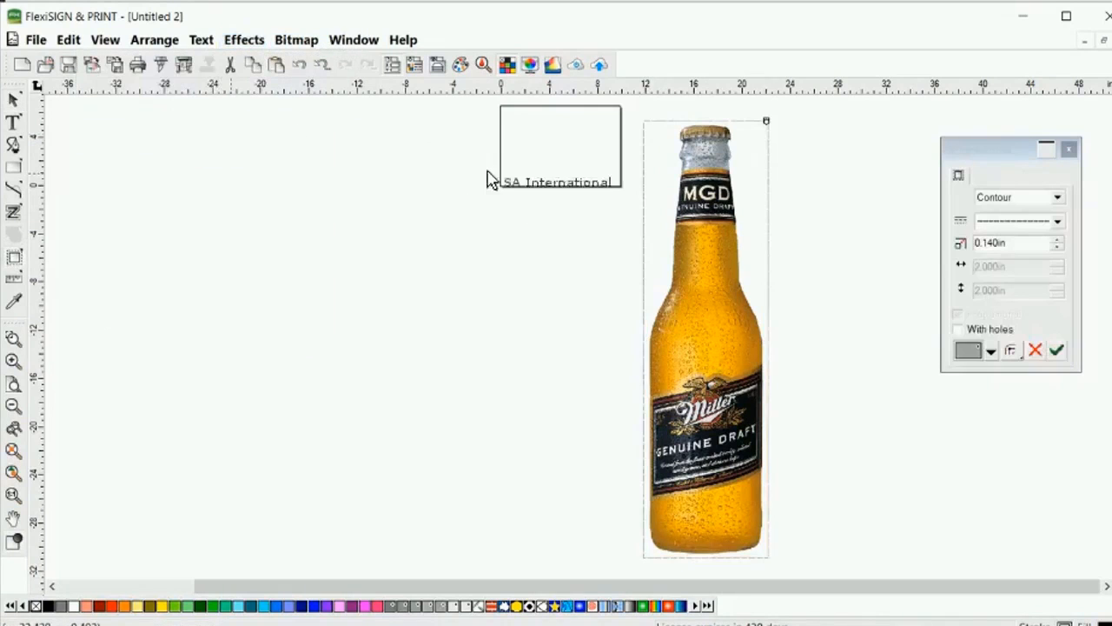
pyautogui.click(1057, 222)
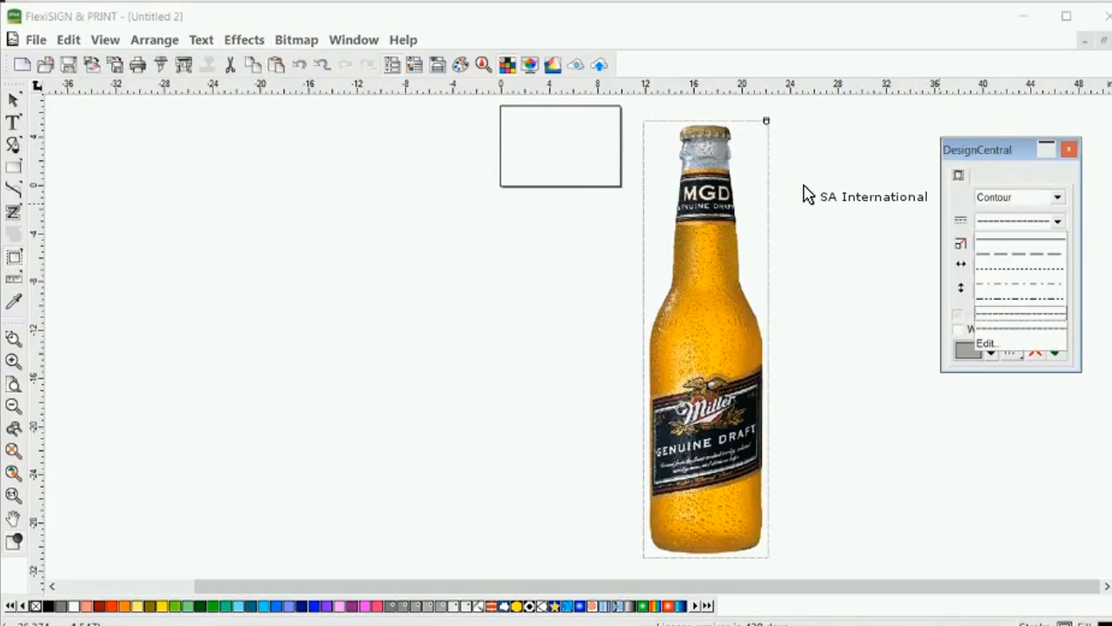
pyautogui.click(1019, 236)
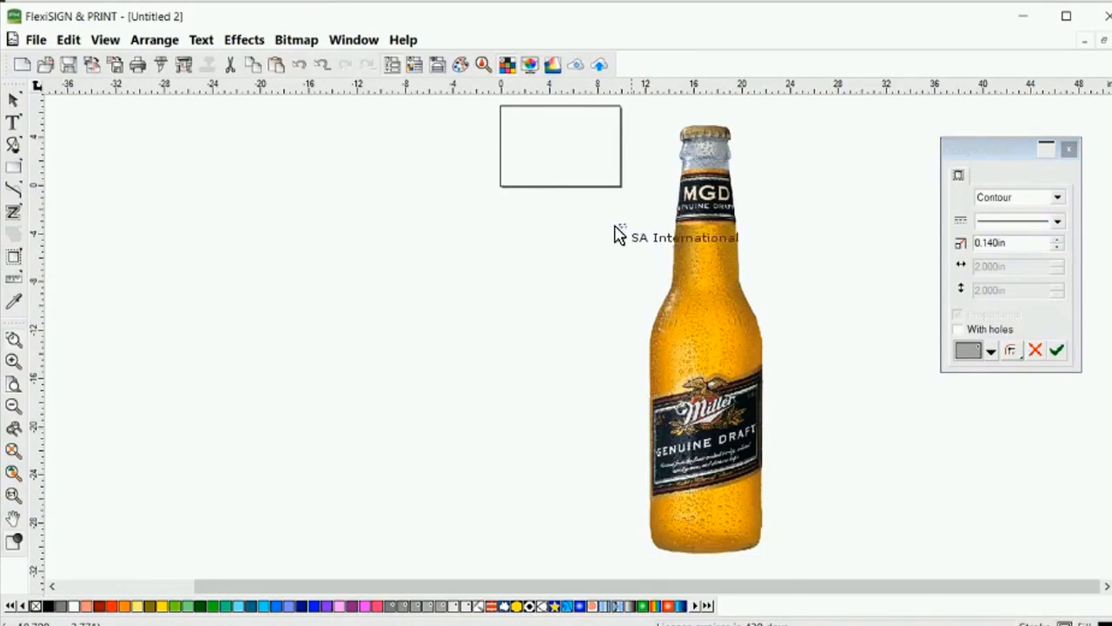
pyautogui.moveTo(618, 225); pyautogui.dragTo(799, 293)
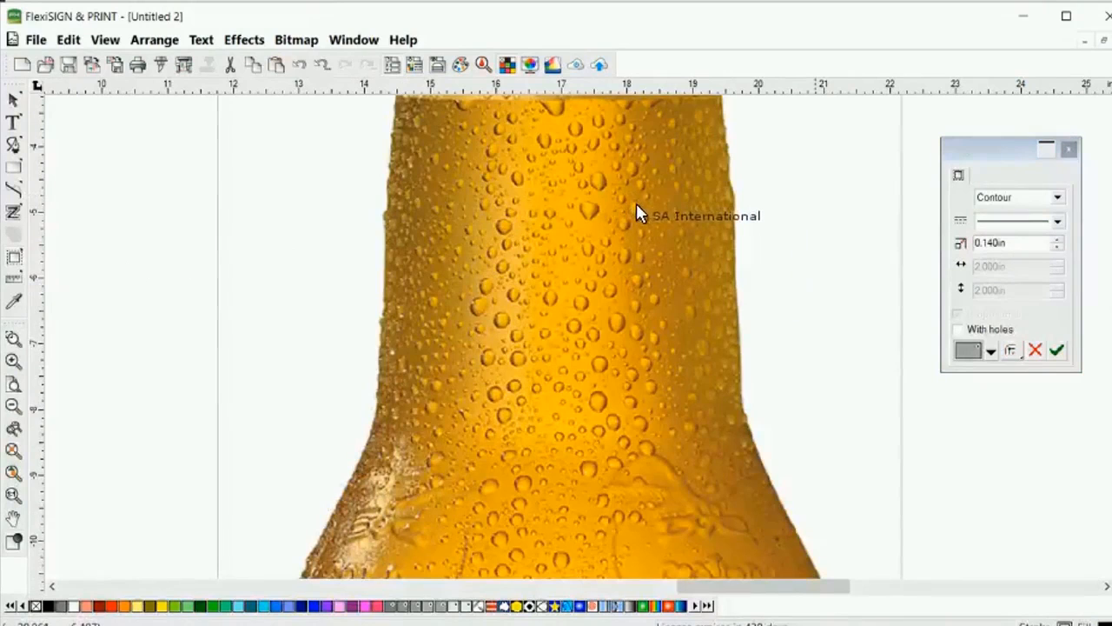
pyautogui.moveTo(636, 214); pyautogui.dragTo(375, 257)
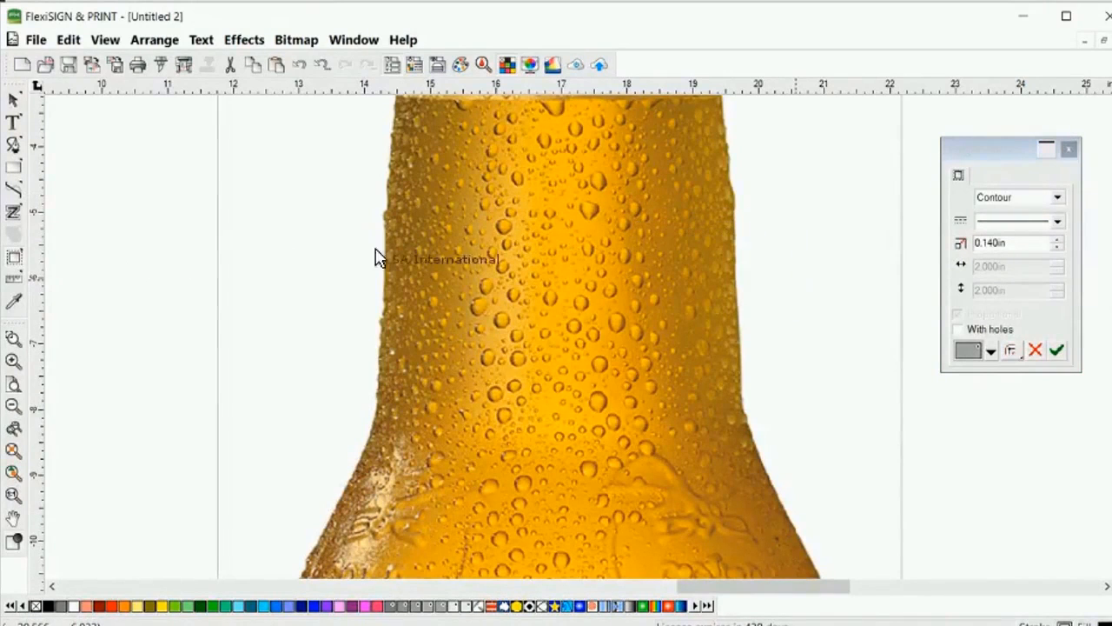
pyautogui.press('Escape')
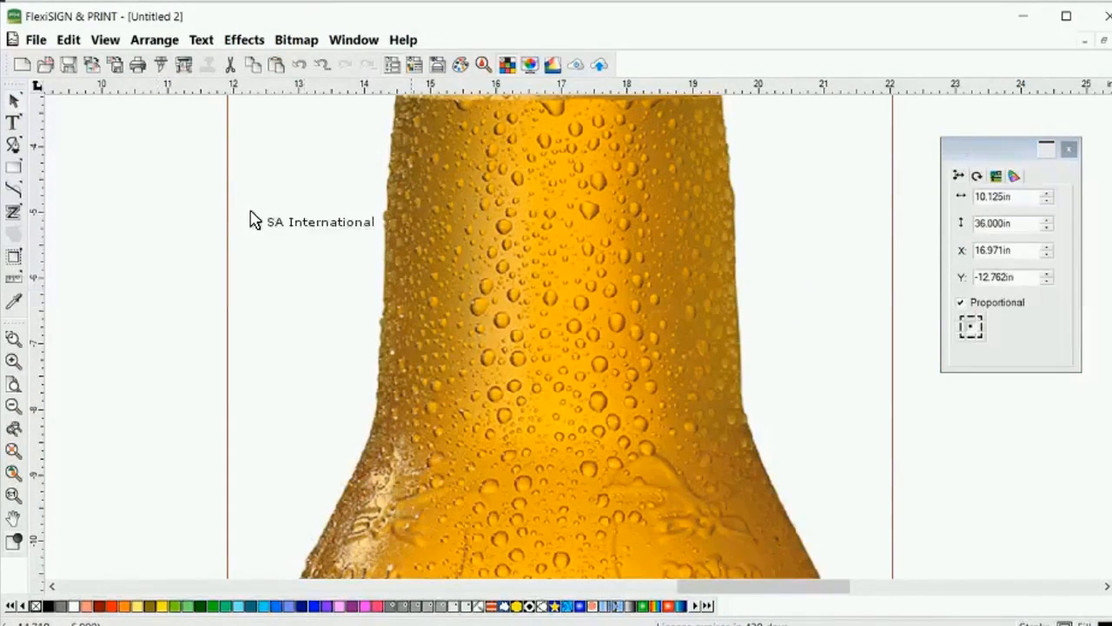
# Use Make Transparent to remove the white background around the bottle
pyautogui.moveTo(252, 220); pyautogui.dragTo(259, 195)
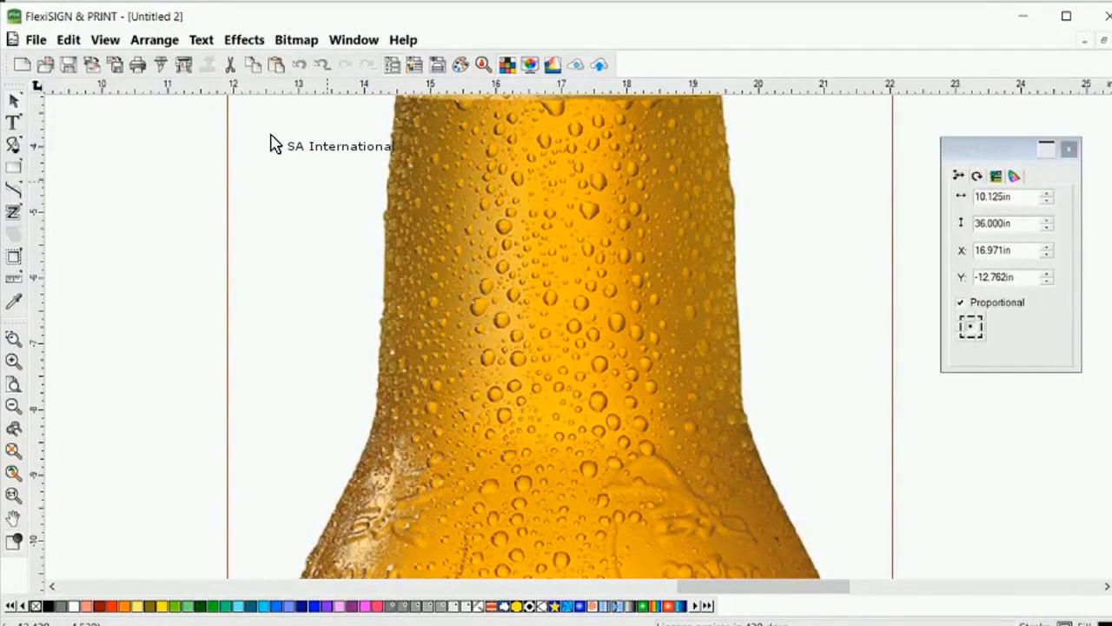
pyautogui.rightClick(271, 141)
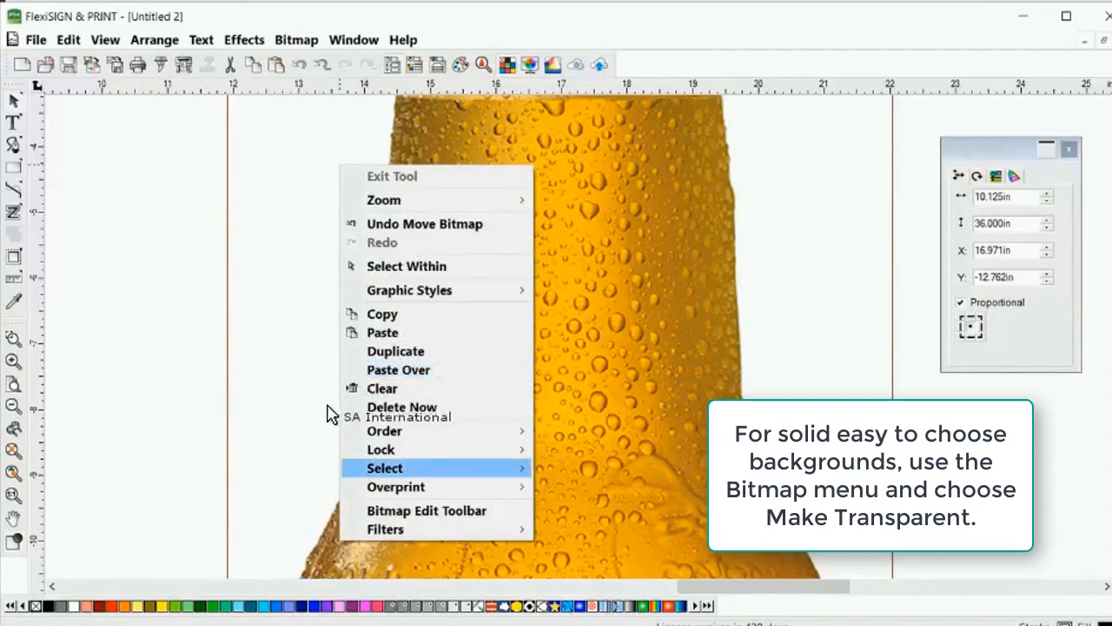
pyautogui.click(297, 40)
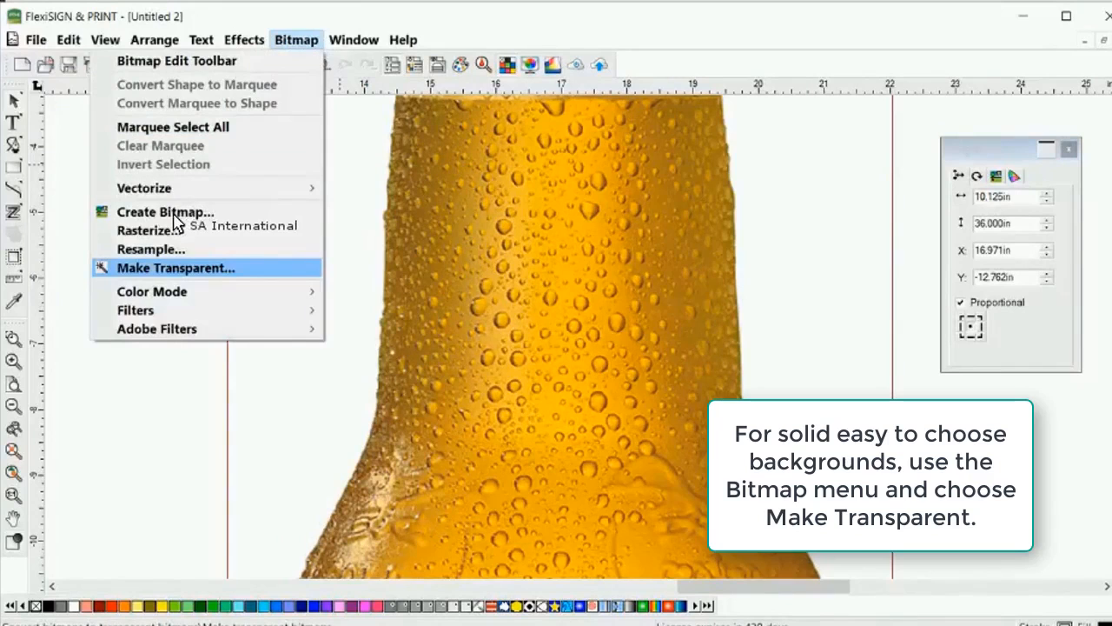
pyautogui.press('Return')
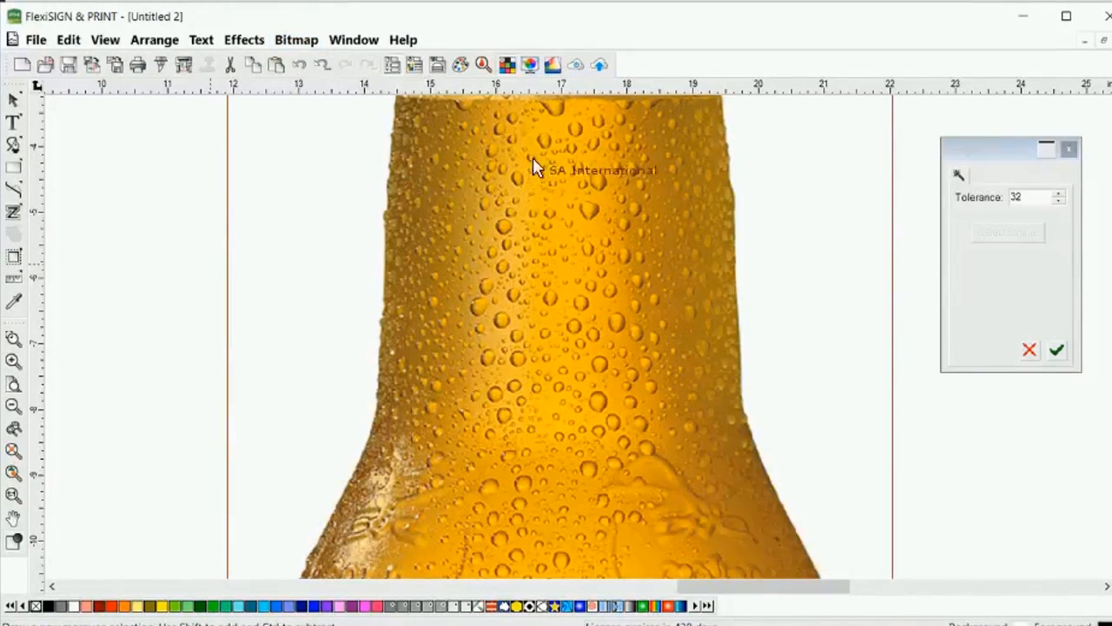
pyautogui.click(626, 139)
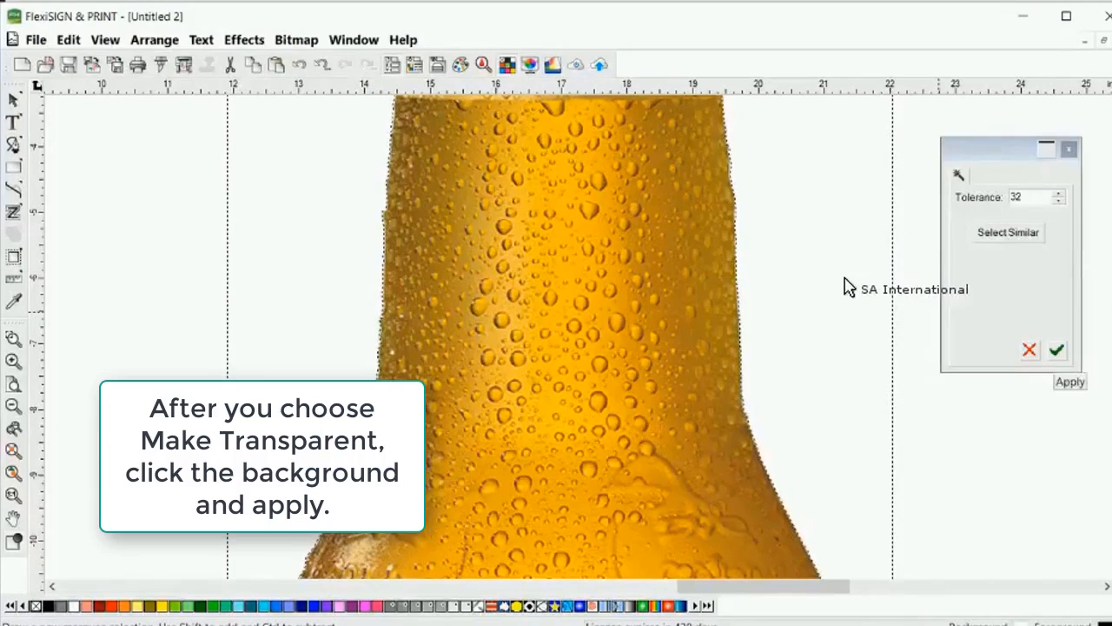
pyautogui.click(1056, 349)
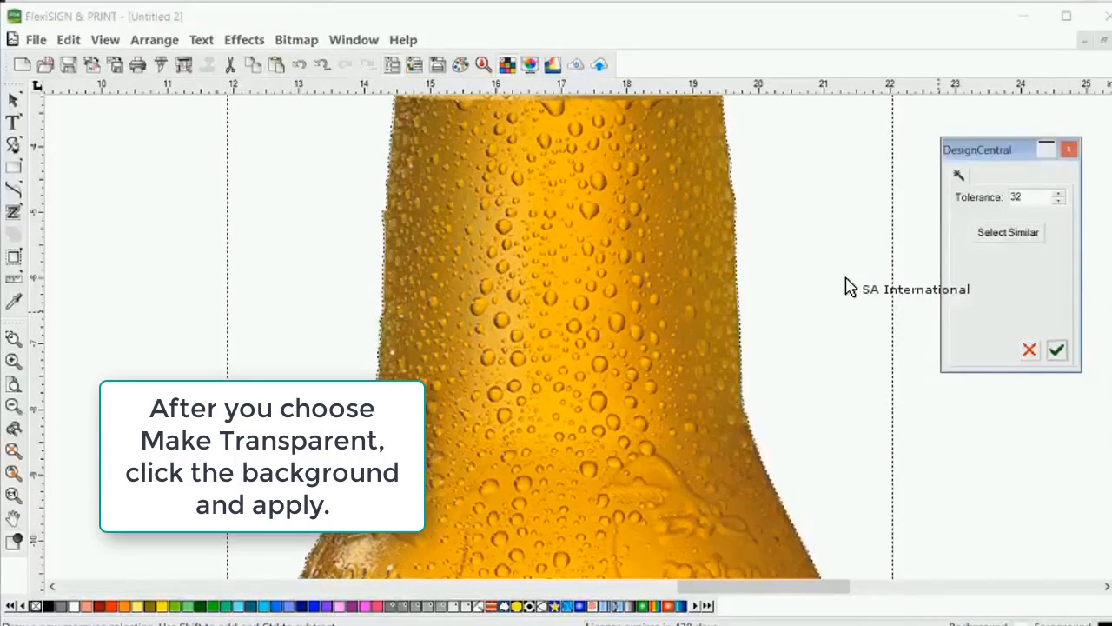
# Add a solid contour cut around the bottle and widen its offset to about 0.713 in
pyautogui.click(244, 40)
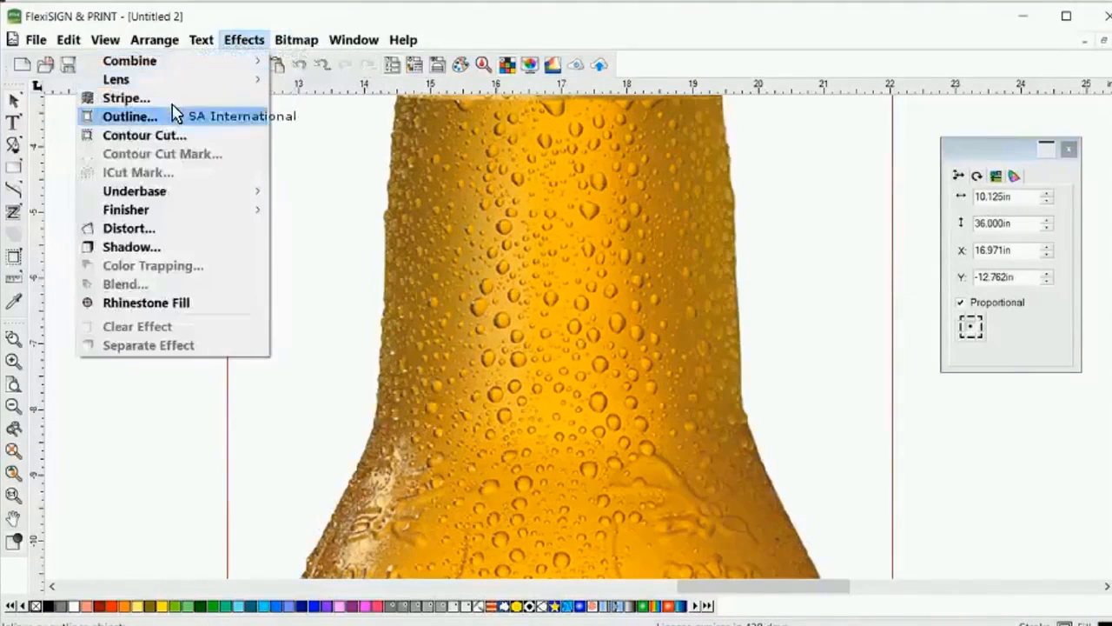
pyautogui.click(174, 133)
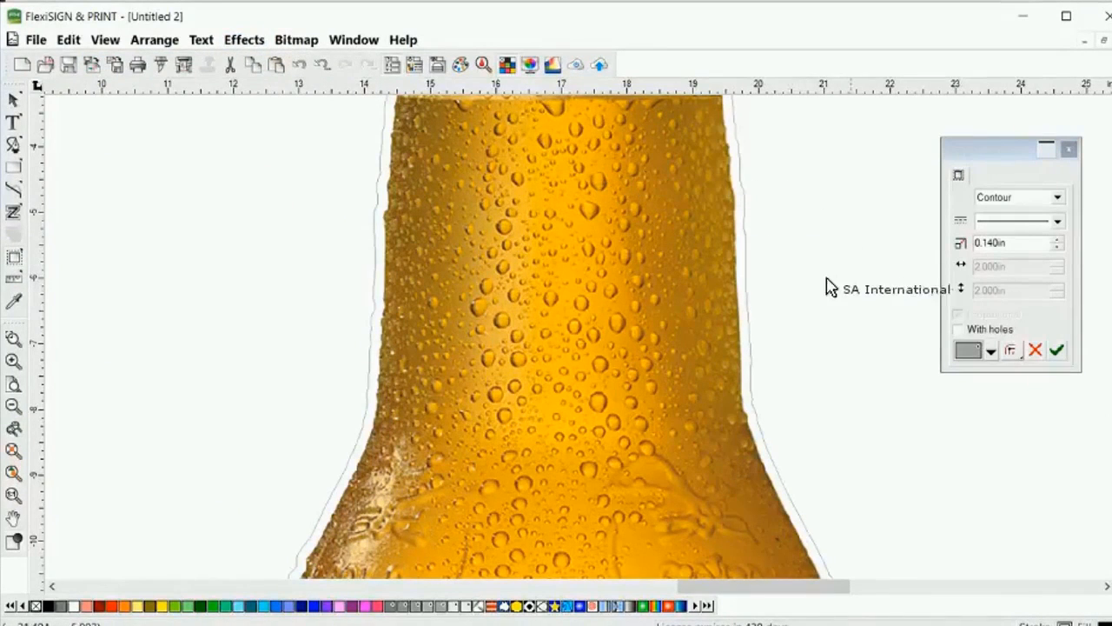
pyautogui.click(13, 383)
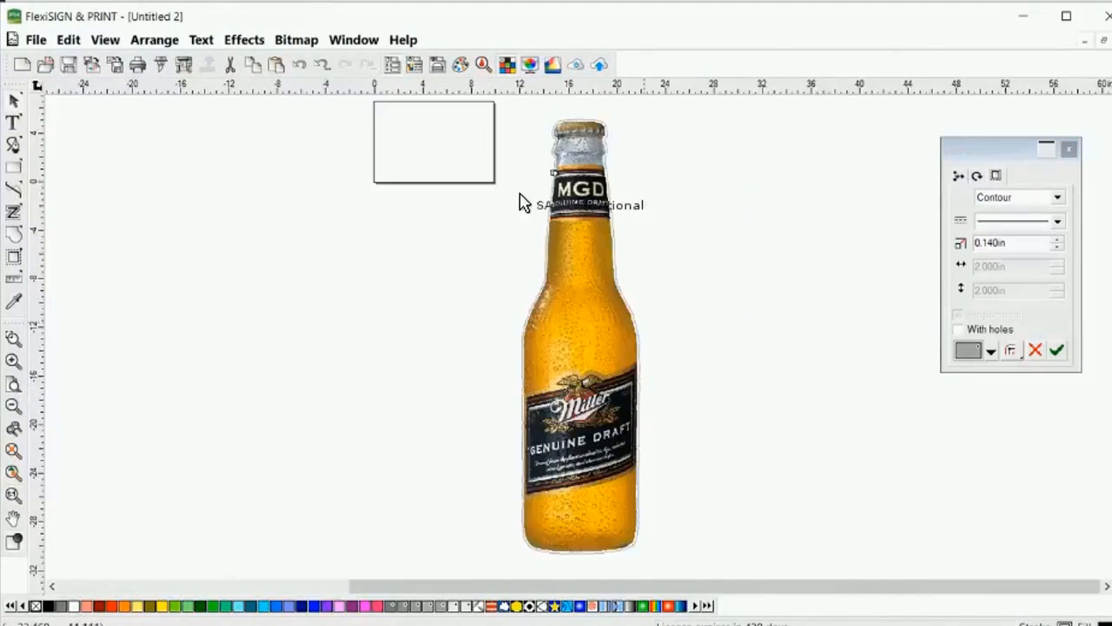
pyautogui.moveTo(554, 173); pyautogui.dragTo(545, 167)
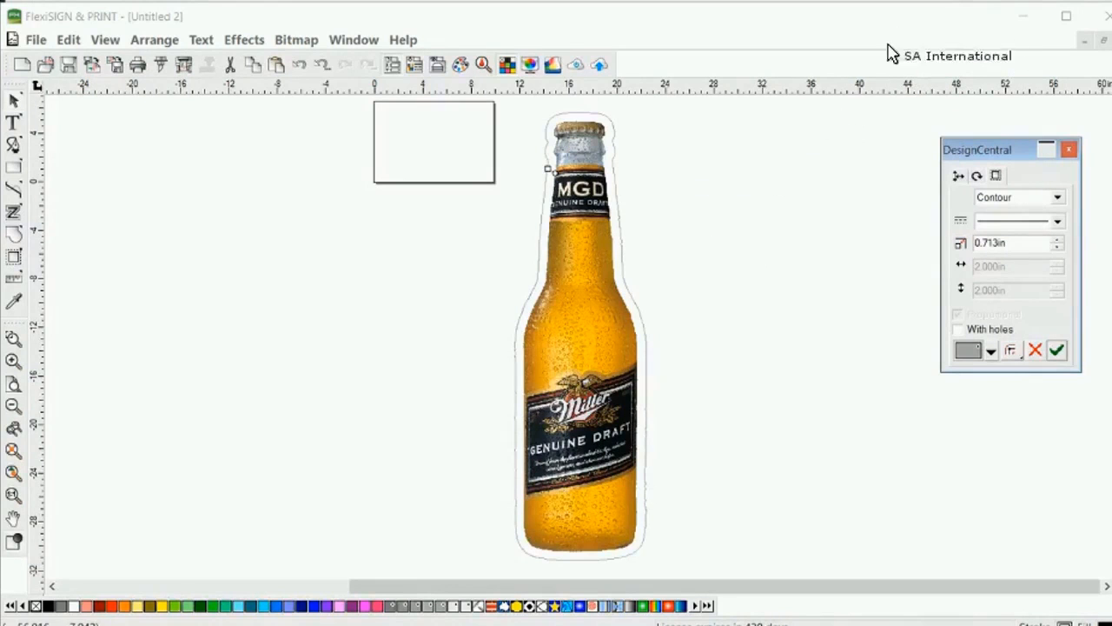
# Close the bottle document without saving and import little-birds.jpg onto the Architecture D page
pyautogui.hotkey('ctrl', 'w')
pyautogui.press('n')
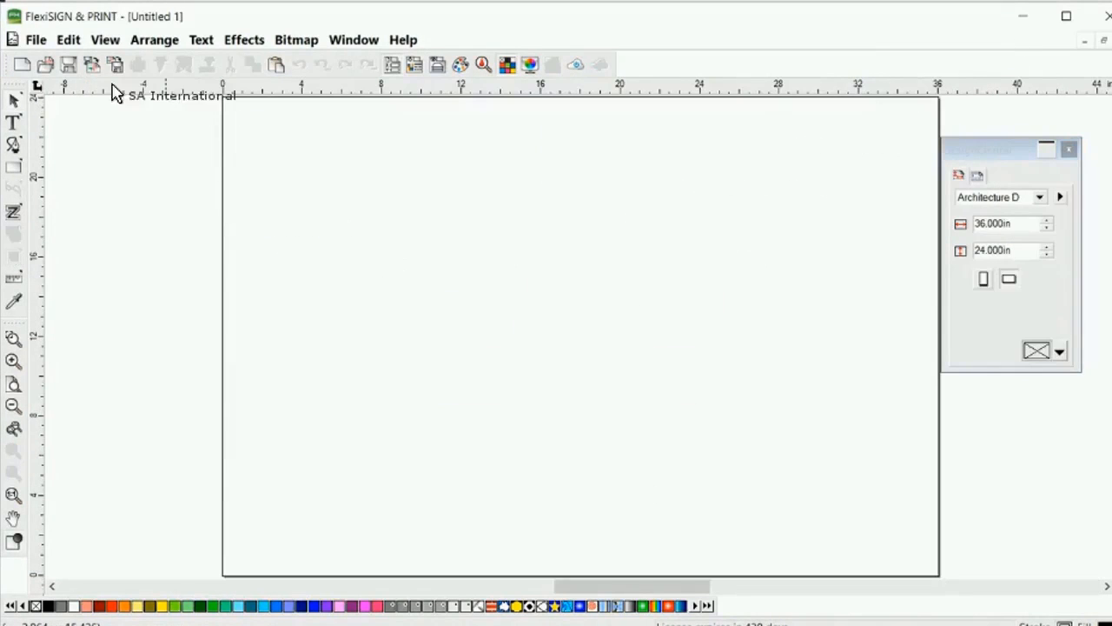
pyautogui.click(33, 39)
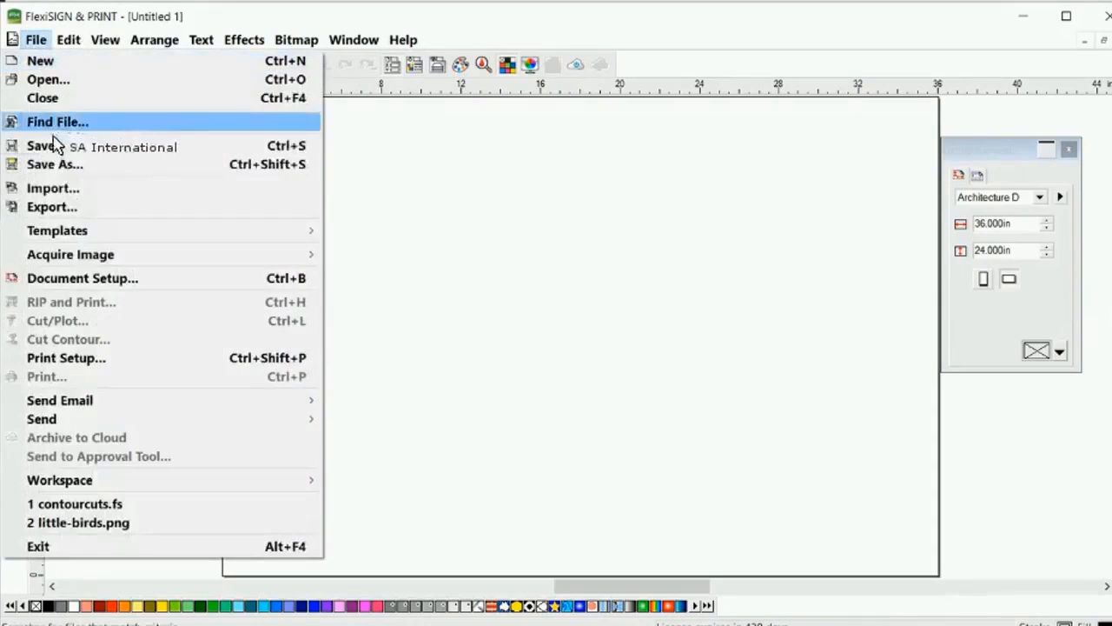
pyautogui.click(48, 186)
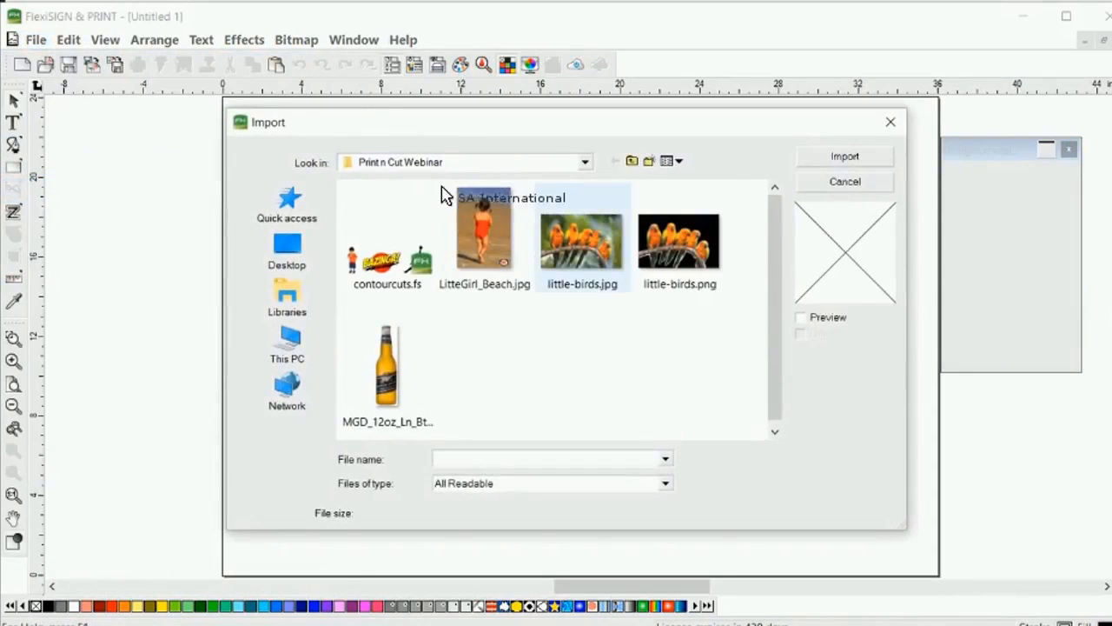
pyautogui.doubleClick(569, 237)
pyautogui.click(447, 228)
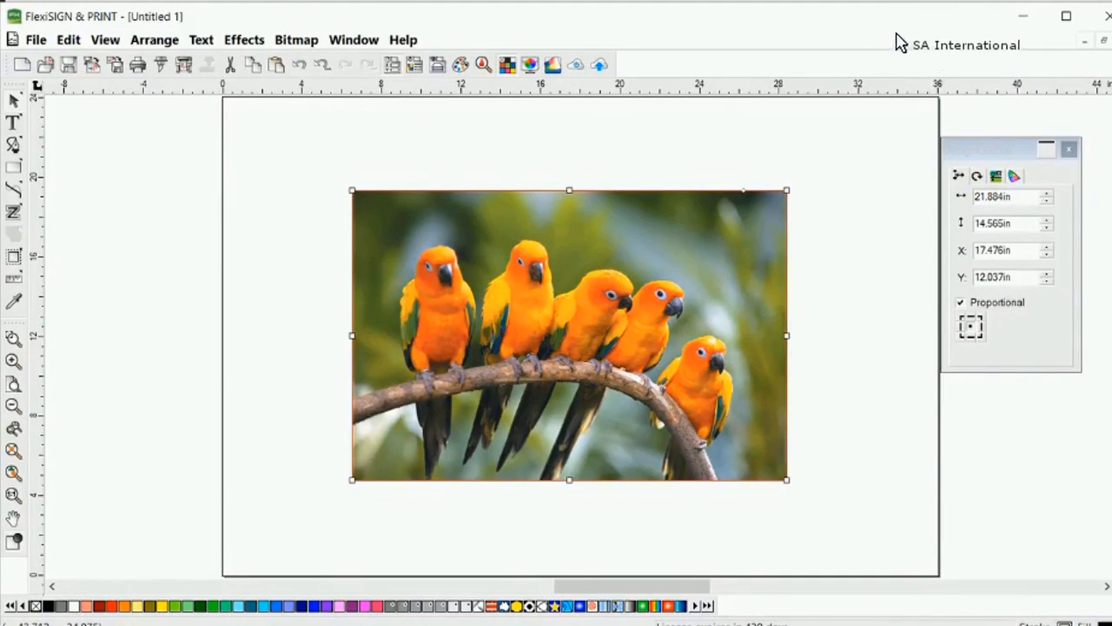
# Close the bird document without saving and switch to PhotoScissors with little-birds.jpg loaded
pyautogui.click(1111, 41)
pyautogui.click(571, 372)
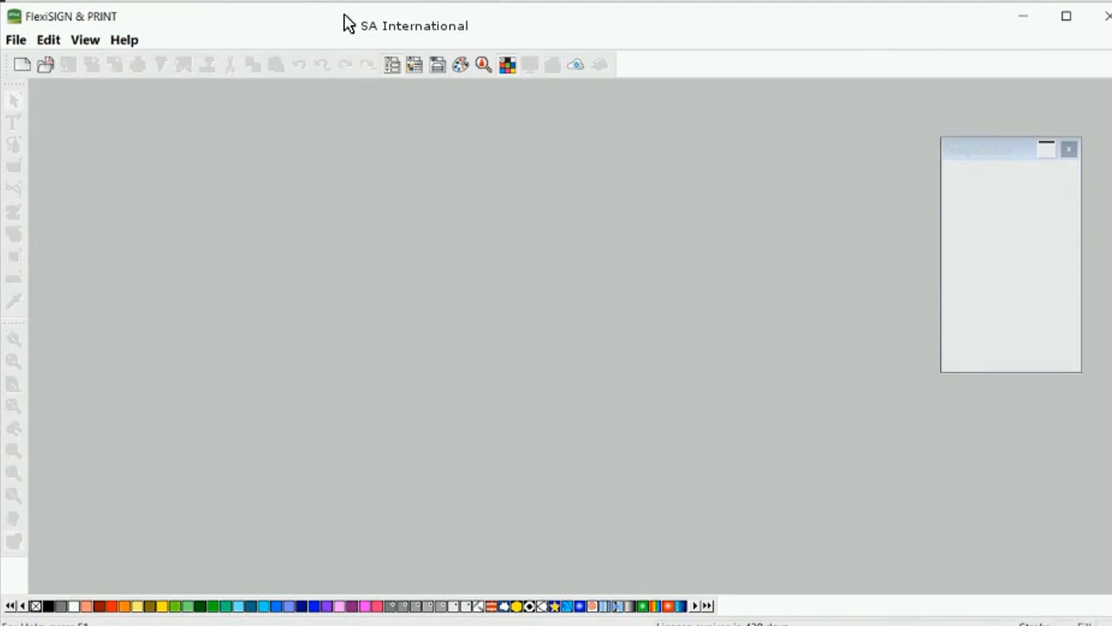
pyautogui.moveTo(415, 21)
pyautogui.click(528, 15)
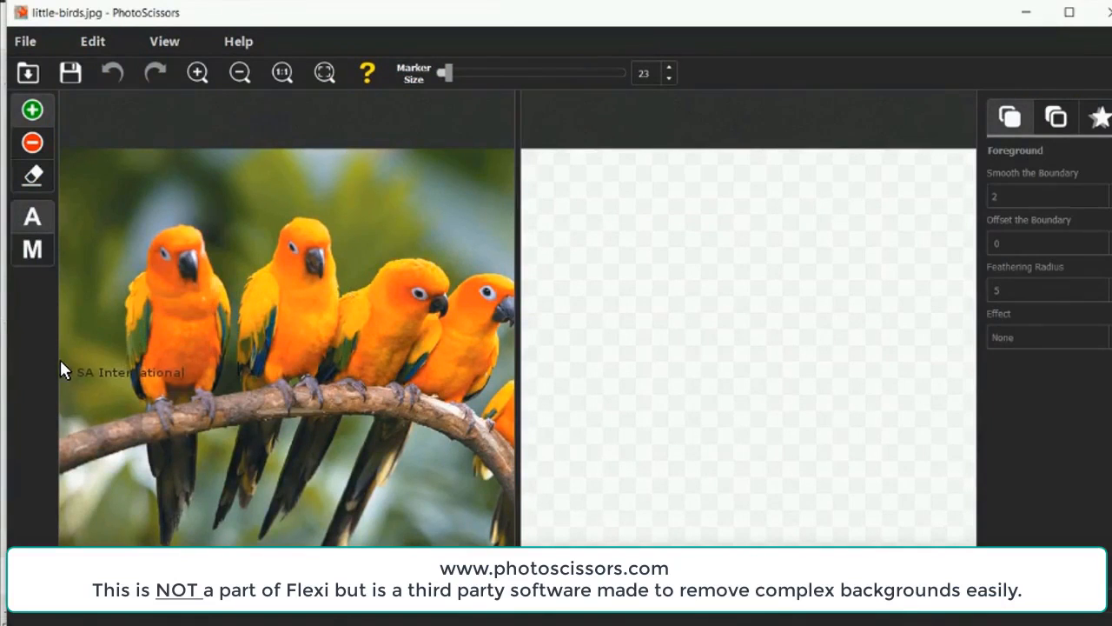
# Mark the five birds, their tails and the branch as foreground with green marker strokes
pyautogui.moveTo(59, 357)
pyautogui.mouseDown()
pyautogui.moveTo(101, 348)
pyautogui.moveTo(130, 312)
pyautogui.moveTo(120, 283)
pyautogui.moveTo(147, 222)
pyautogui.moveTo(144, 390)
pyautogui.moveTo(145, 345)
pyautogui.moveTo(199, 307)
pyautogui.moveTo(201, 254)
pyautogui.moveTo(221, 216)
pyautogui.moveTo(241, 208)
pyautogui.moveTo(236, 290)
pyautogui.moveTo(196, 368)
pyautogui.mouseUp()
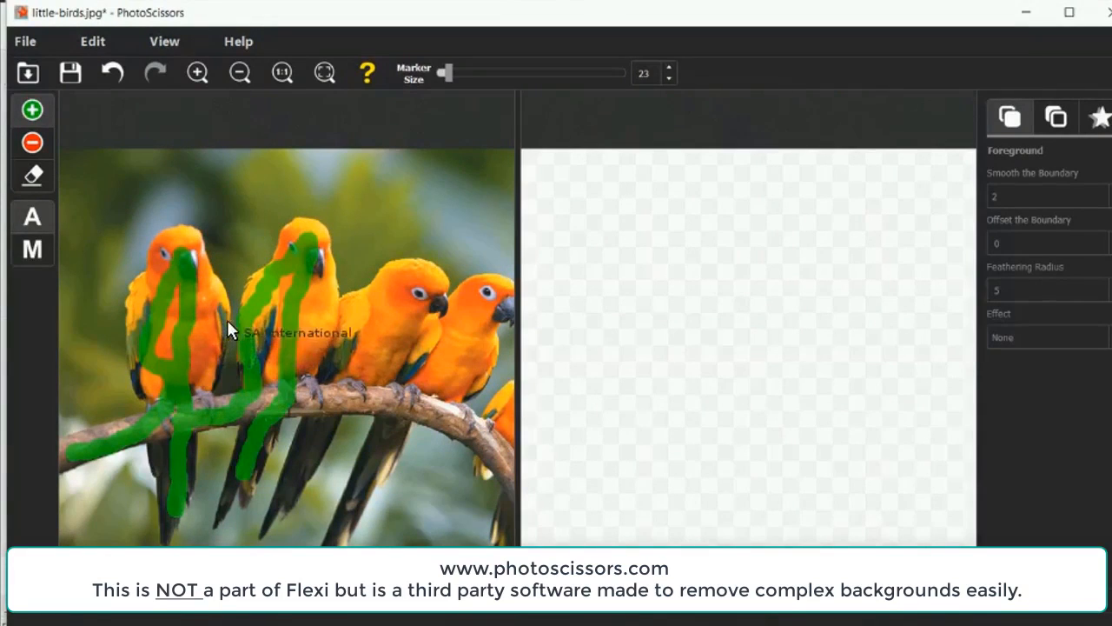
pyautogui.moveTo(263, 319)
pyautogui.mouseDown()
pyautogui.moveTo(247, 367)
pyautogui.moveTo(273, 284)
pyautogui.moveTo(298, 253)
pyautogui.moveTo(310, 249)
pyautogui.moveTo(307, 268)
pyautogui.moveTo(346, 270)
pyautogui.moveTo(384, 245)
pyautogui.moveTo(319, 332)
pyautogui.moveTo(282, 414)
pyautogui.moveTo(338, 329)
pyautogui.moveTo(399, 339)
pyautogui.moveTo(401, 379)
pyautogui.mouseUp()
pyautogui.scroll(1, 348, 352)
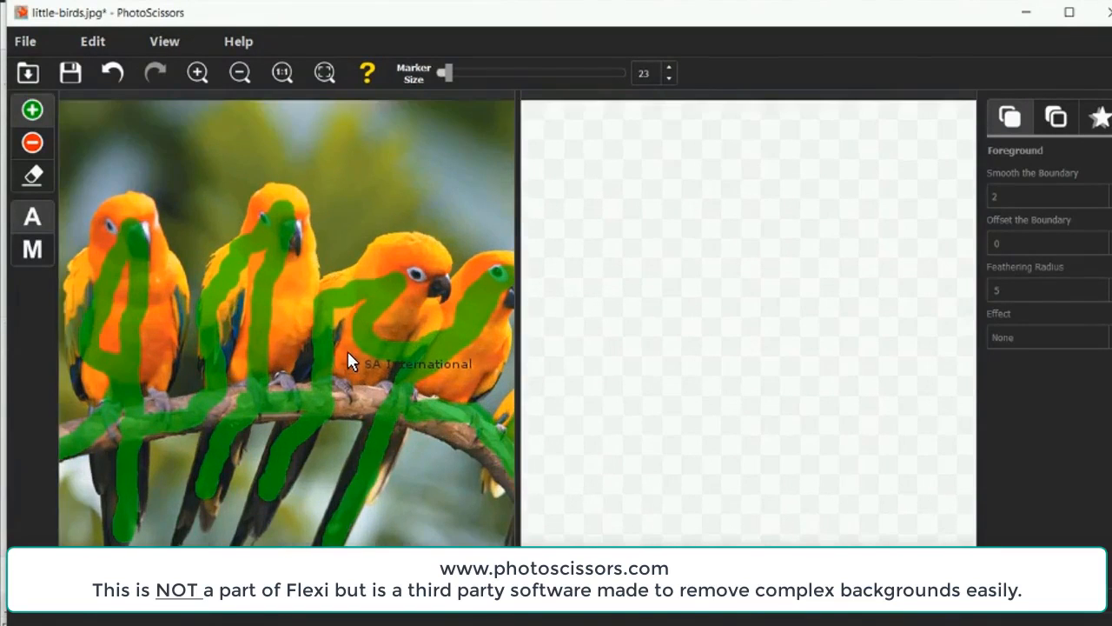
pyautogui.scroll(-1, 347, 351)
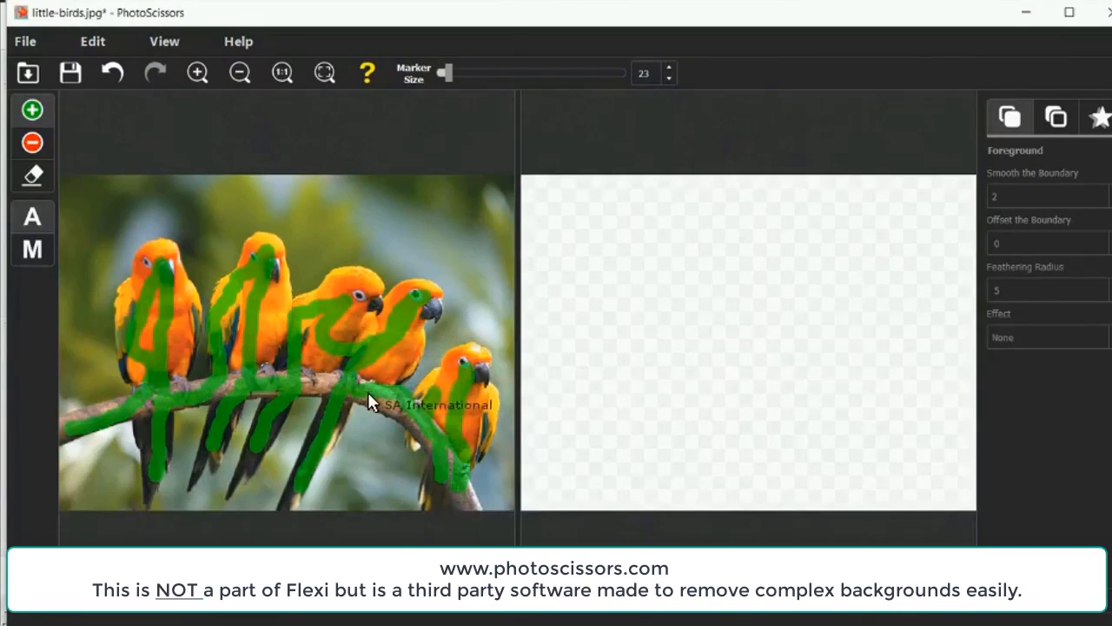
# Mark the background above the birds, beside and below the branch, and behind the first bird's head with red background marker strokes
pyautogui.click(32, 142)
pyautogui.moveTo(87, 205)
pyautogui.mouseDown()
pyautogui.moveTo(304, 190)
pyautogui.moveTo(470, 224)
pyautogui.mouseUp()
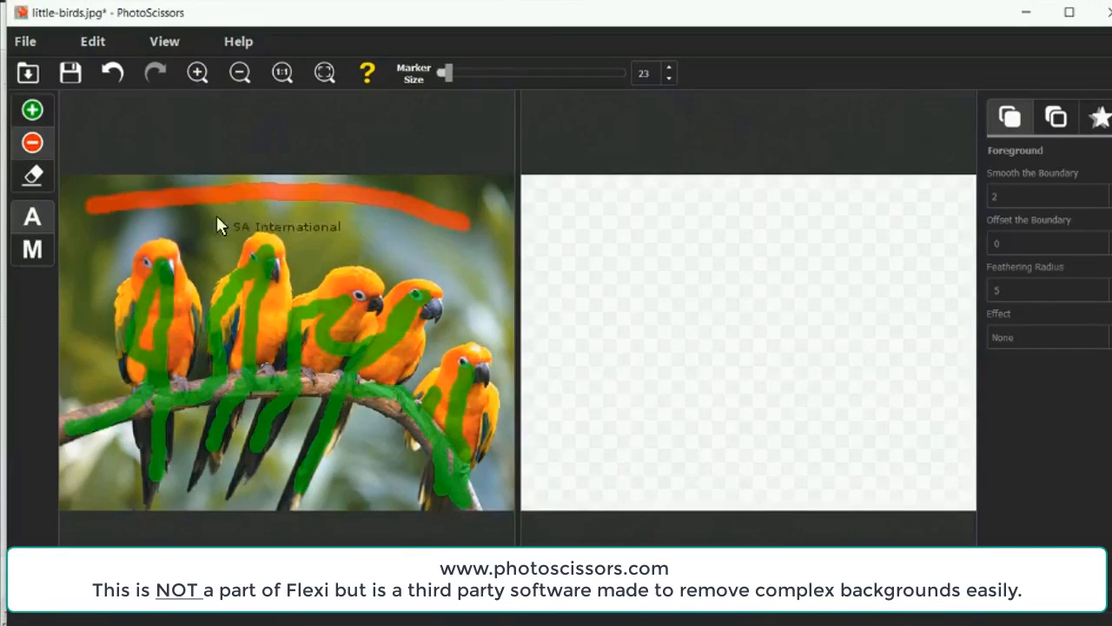
pyautogui.moveTo(87, 260); pyautogui.dragTo(103, 347)
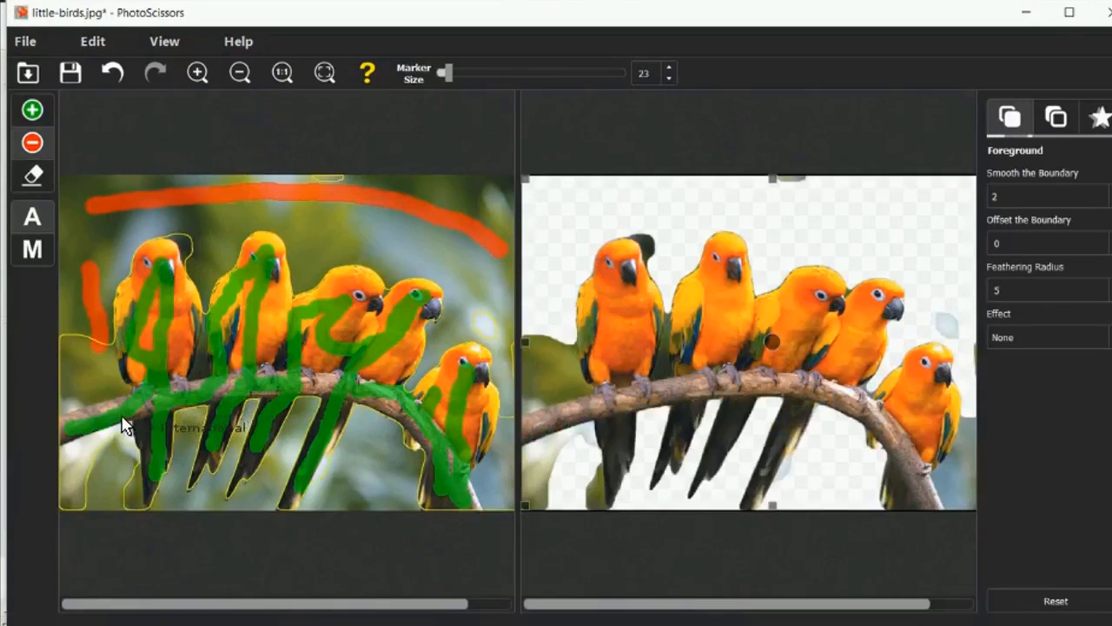
pyautogui.moveTo(61, 457); pyautogui.dragTo(111, 460)
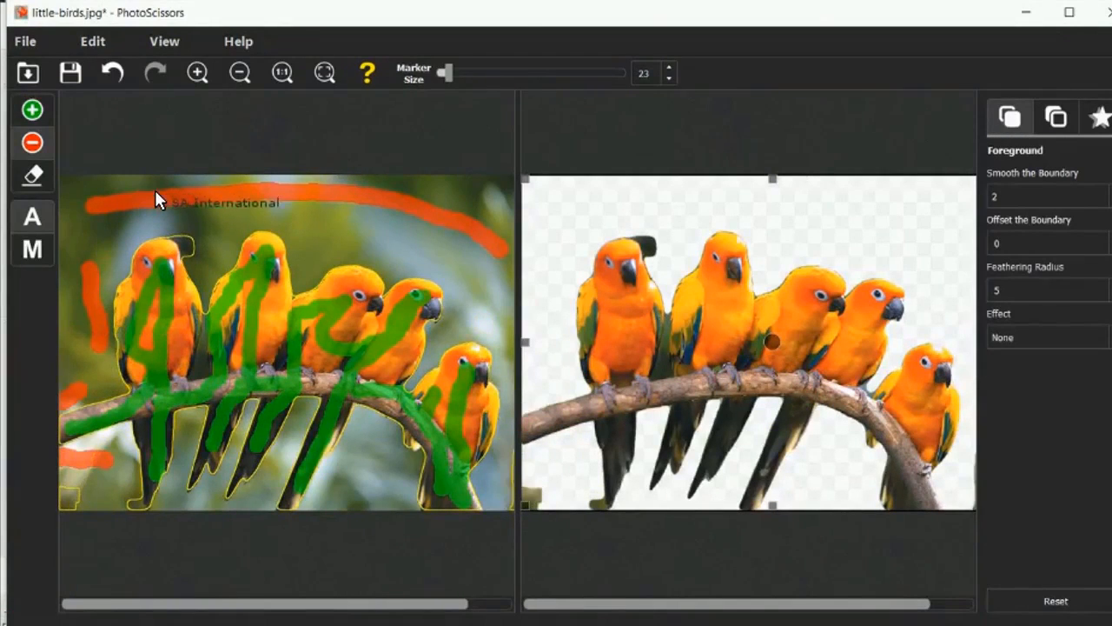
pyautogui.moveTo(174, 224); pyautogui.dragTo(205, 248)
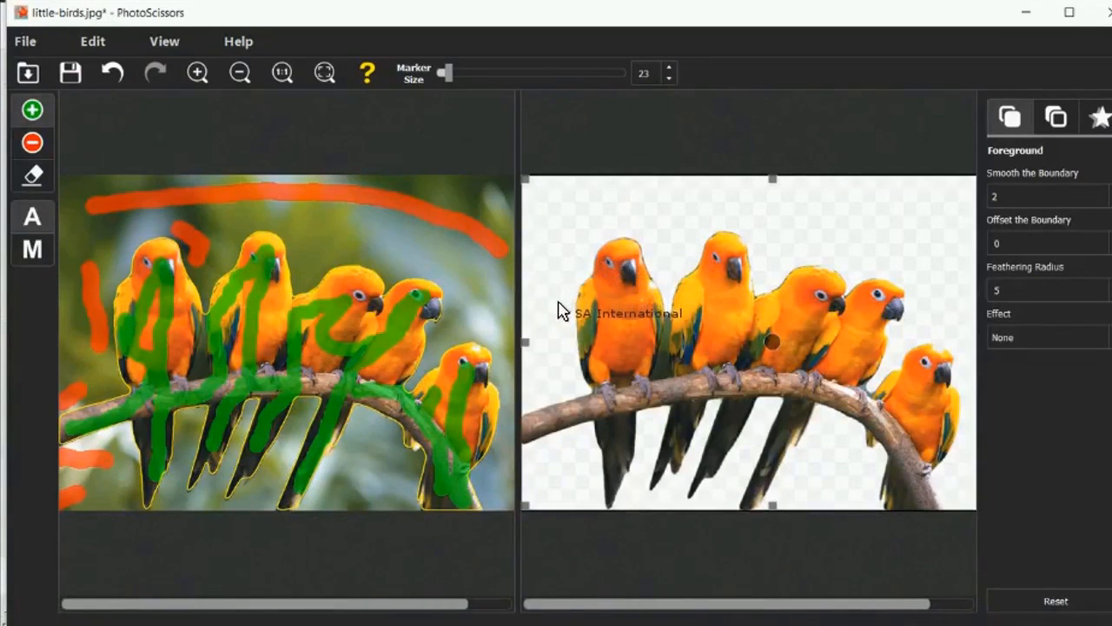
# Set the foreground's feathering radius to 13 and the boundary offset to 1
pyautogui.scroll(4, 561, 298)
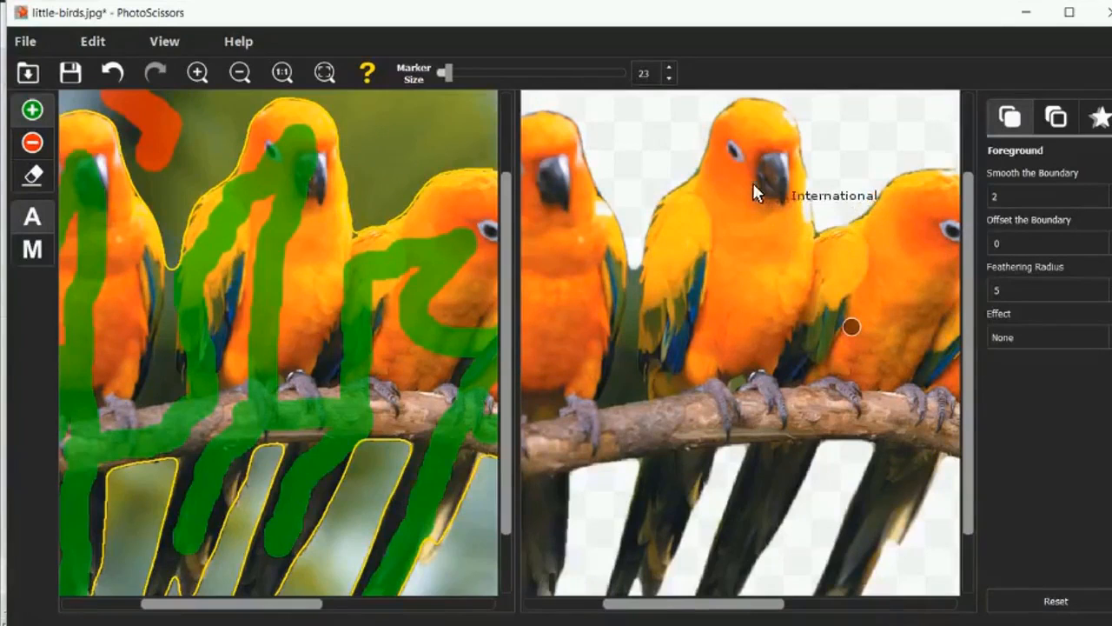
pyautogui.scroll(1, 690, 229)
pyautogui.scroll(1, 643, 200)
pyautogui.scroll(1, 686, 164)
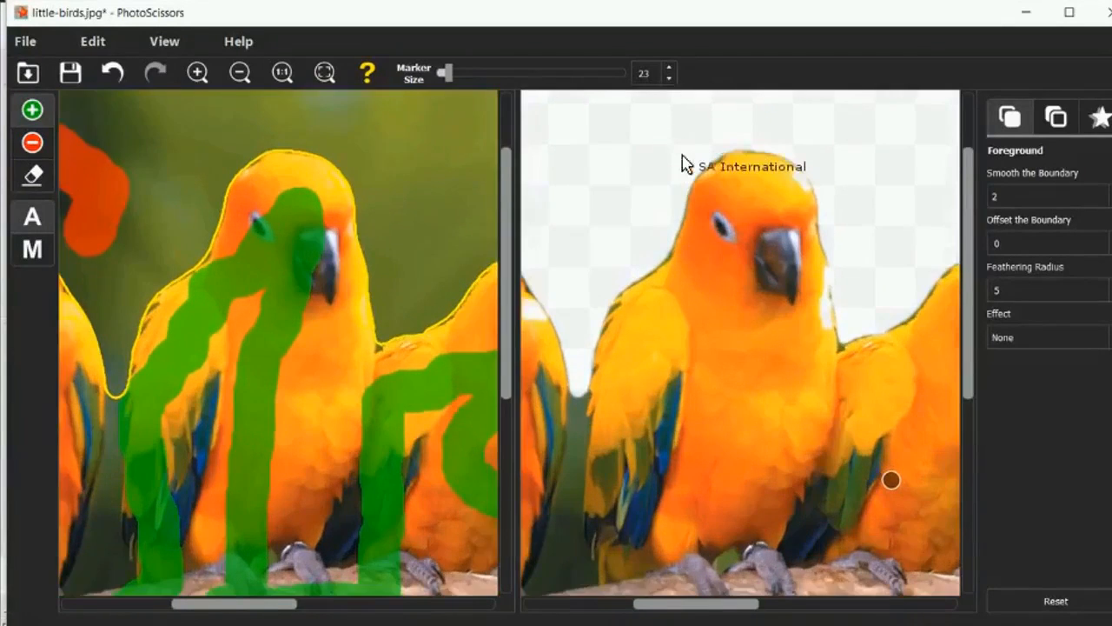
pyautogui.scroll(1, 673, 166)
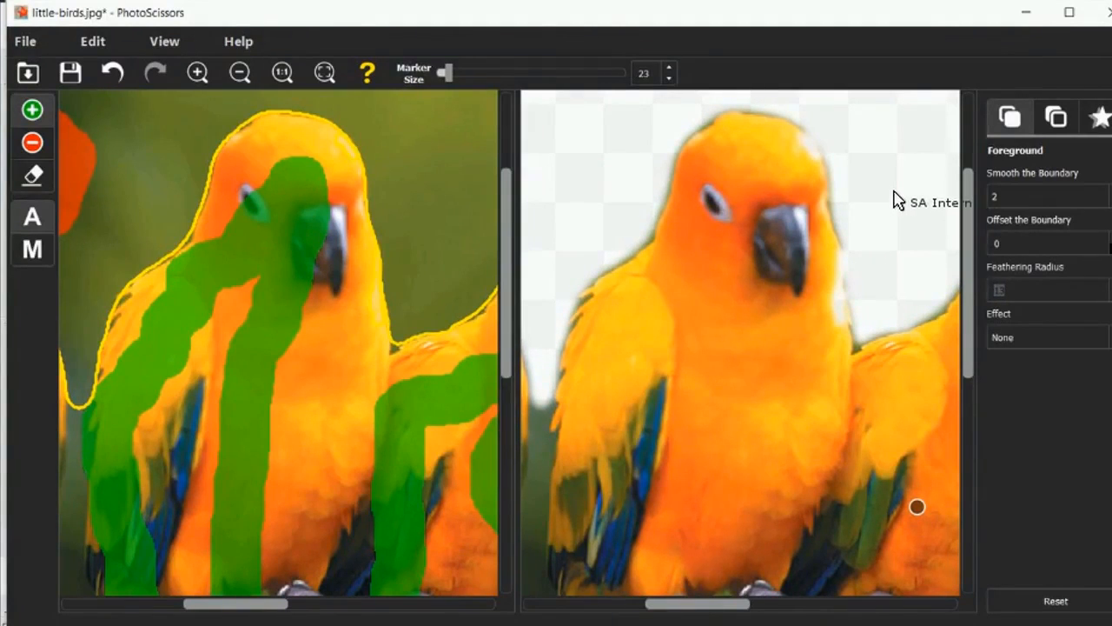
pyautogui.write('13')
pyautogui.hotkey('shift', 'Tab')
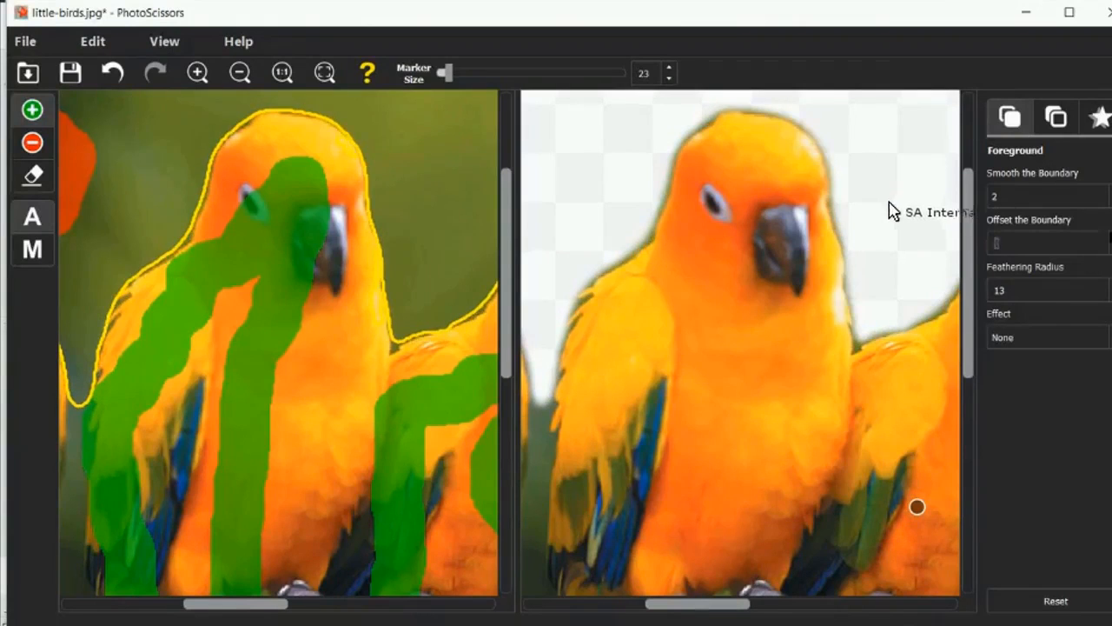
pyautogui.write('1')
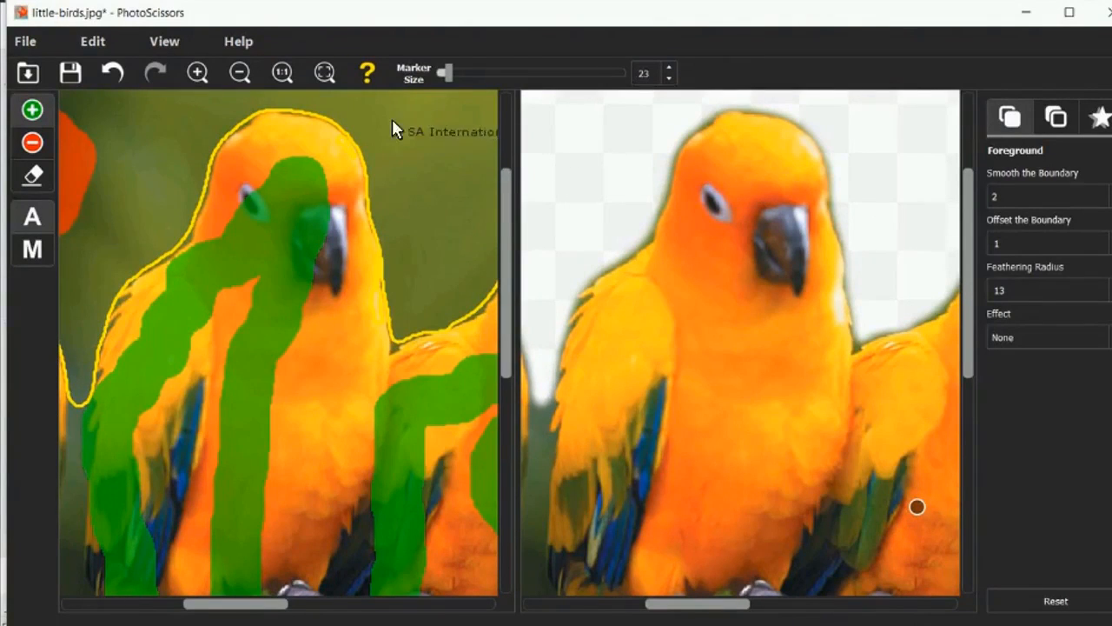
# Switch to FlexiSIGN & PRINT and open little-birds.png from the Print n Cut Webinar folder
pyautogui.moveTo(294, 15)
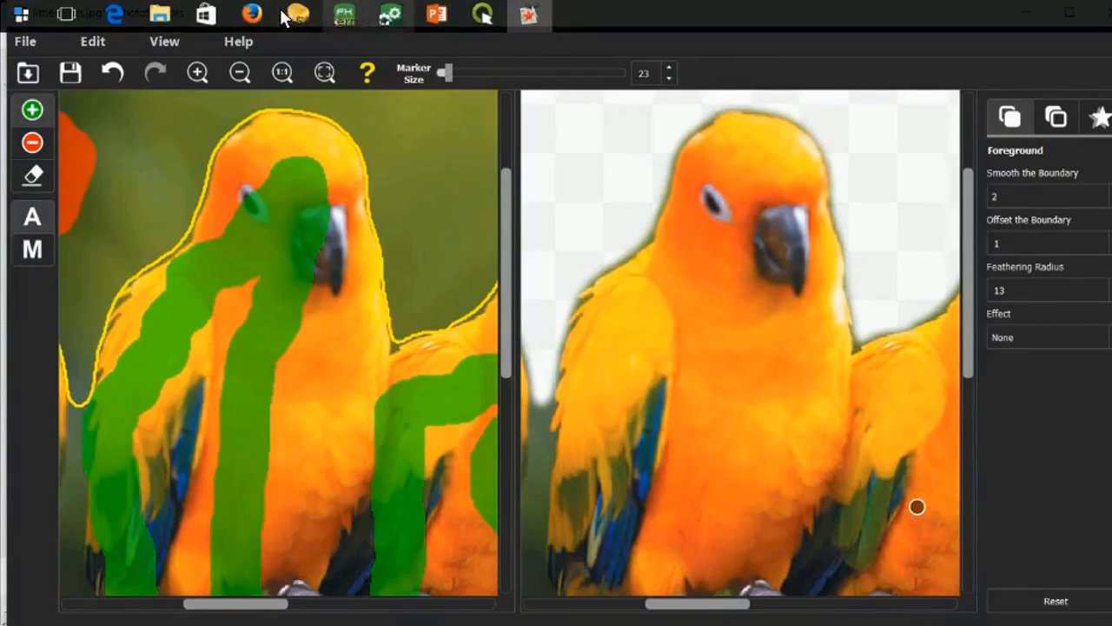
pyautogui.click(345, 15)
pyautogui.click(46, 65)
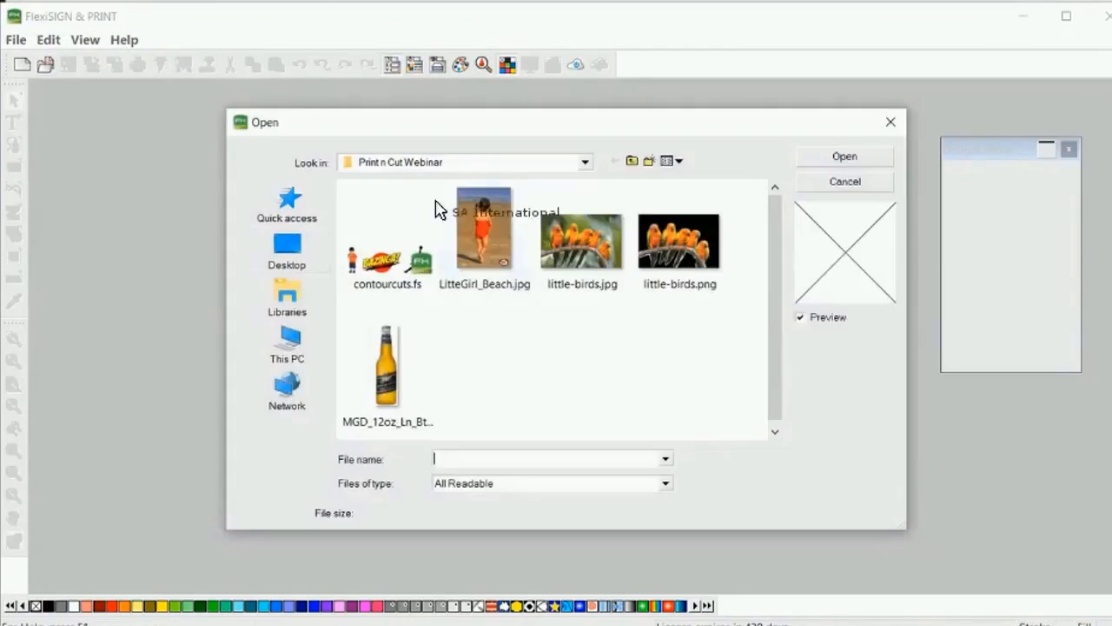
pyautogui.click(693, 247)
pyautogui.click(844, 157)
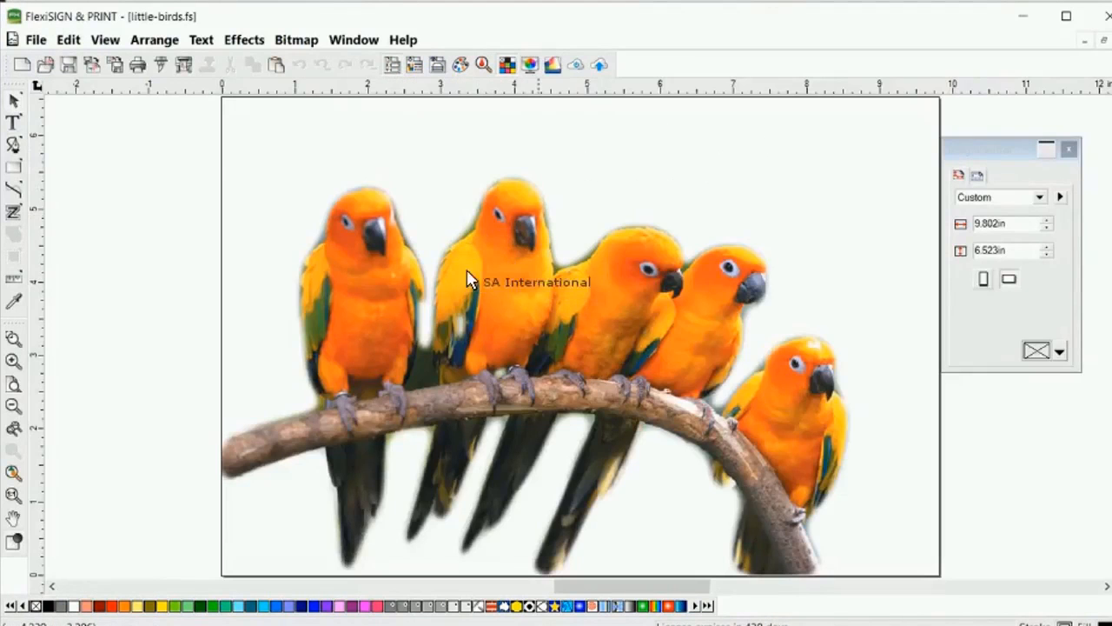
# Add a contour cut around the birds and branch and reduce its offset to 0.003 in
pyautogui.click(414, 249)
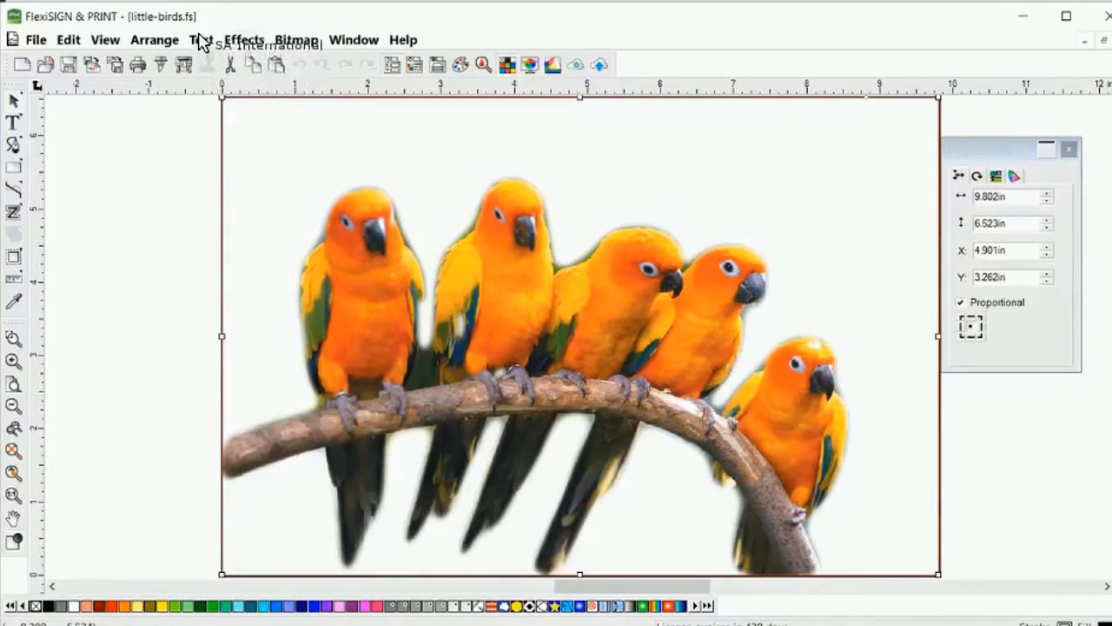
pyautogui.click(243, 39)
pyautogui.click(174, 134)
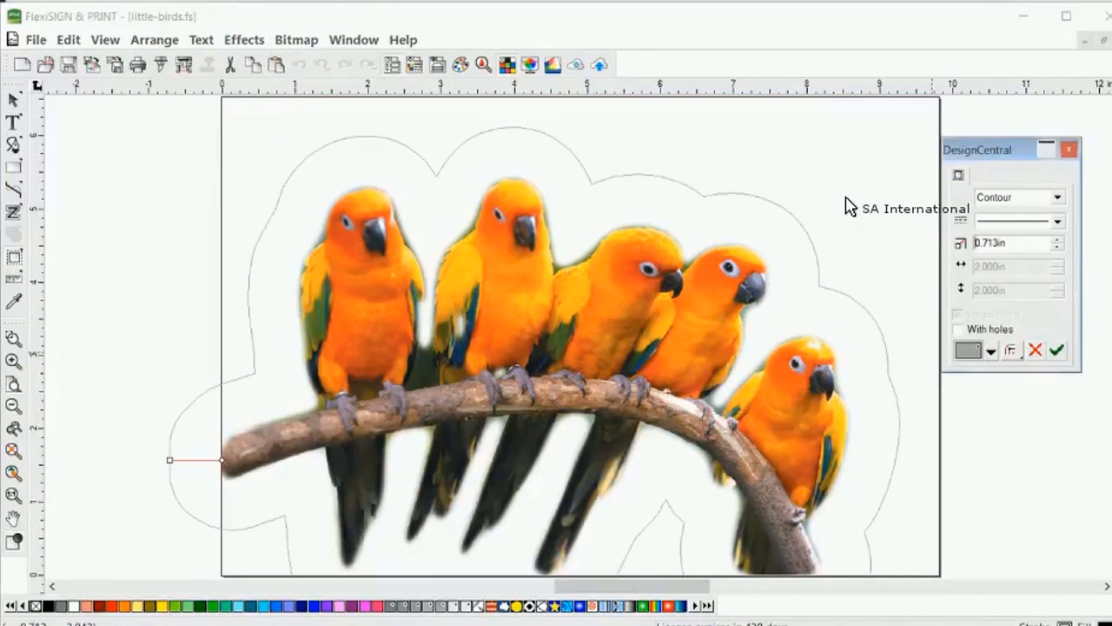
pyautogui.press('Down')
pyautogui.press('Down')
pyautogui.press('Down')
pyautogui.press('Down')
pyautogui.press('Down')
pyautogui.press('Down')
pyautogui.press('Down')
pyautogui.press('Down')
pyautogui.press('Down')
pyautogui.press('Down')
pyautogui.press('Down')
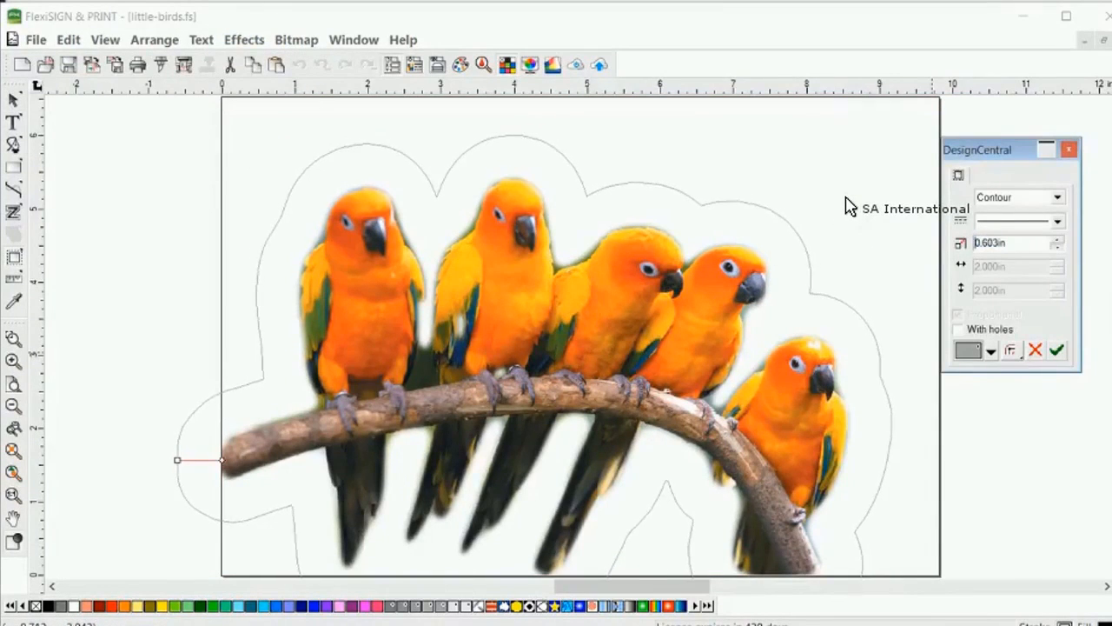
pyautogui.press('Down')
pyautogui.press('Down')
pyautogui.press('Down')
pyautogui.press('Down')
pyautogui.press('Down')
pyautogui.press('Down')
pyautogui.press('Down')
pyautogui.press('Down')
pyautogui.press('Down')
pyautogui.press('Down')
pyautogui.press('Down')
pyautogui.press('Down')
pyautogui.press('Down')
pyautogui.press('Down')
pyautogui.press('Down')
pyautogui.press('Down')
pyautogui.press('Down')
pyautogui.press('Down')
pyautogui.press('Down')
pyautogui.press('Down')
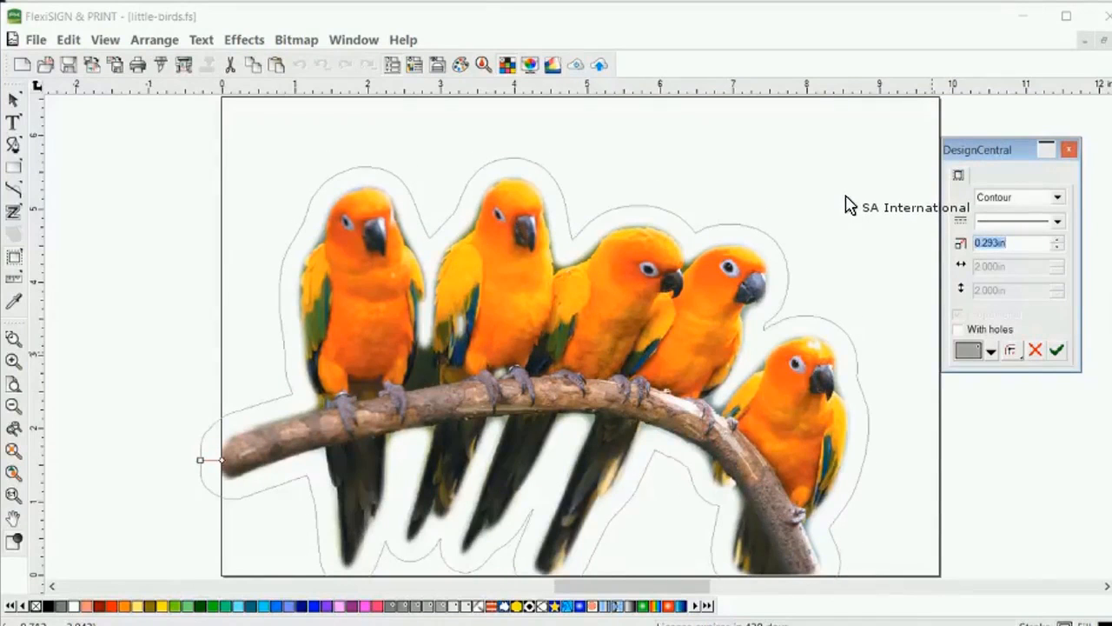
pyautogui.press('Down')
pyautogui.press('Down')
pyautogui.press('Down')
pyautogui.press('Down')
pyautogui.press('Down')
pyautogui.press('Down')
pyautogui.press('Down')
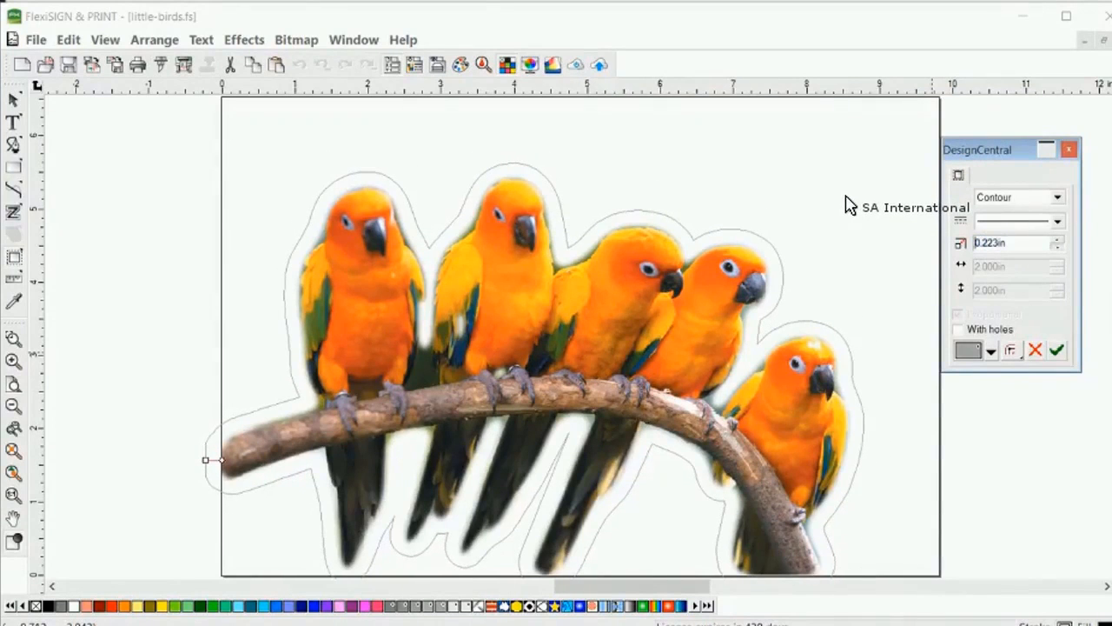
pyautogui.press('Down')
pyautogui.press('Down')
pyautogui.press('Down')
pyautogui.press('Down')
pyautogui.press('Down')
pyautogui.press('Down')
pyautogui.press('Down')
pyautogui.press('Down')
pyautogui.press('Down')
pyautogui.press('Down')
pyautogui.press('Down')
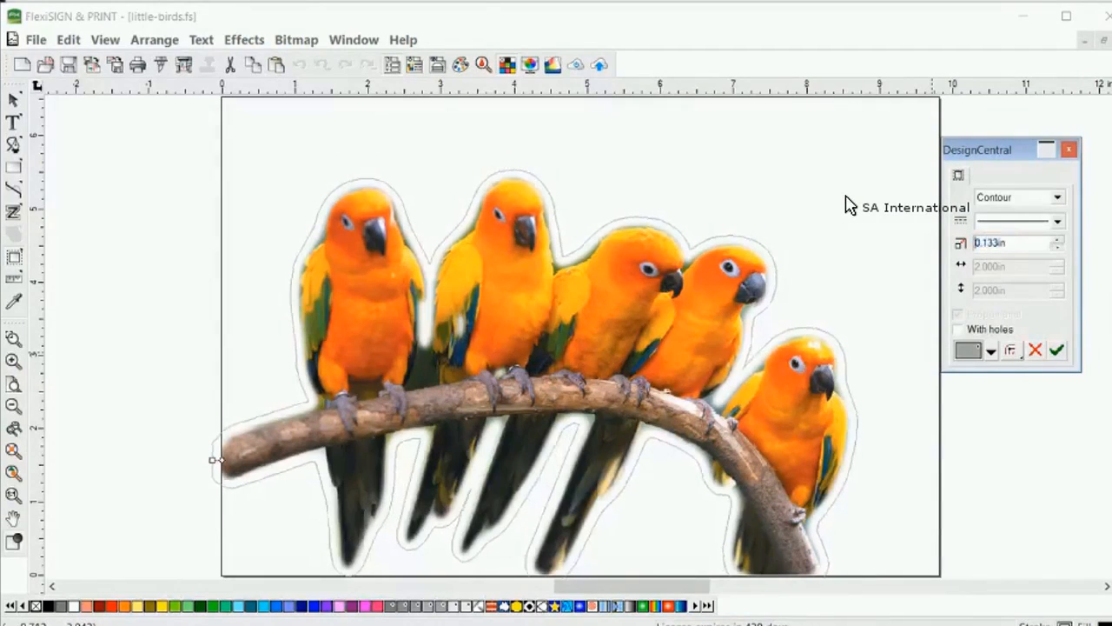
pyautogui.press('Down')
pyautogui.press('Down')
pyautogui.press('Down')
pyautogui.press('Down')
pyautogui.press('Down')
pyautogui.press('Down')
pyautogui.press('Down')
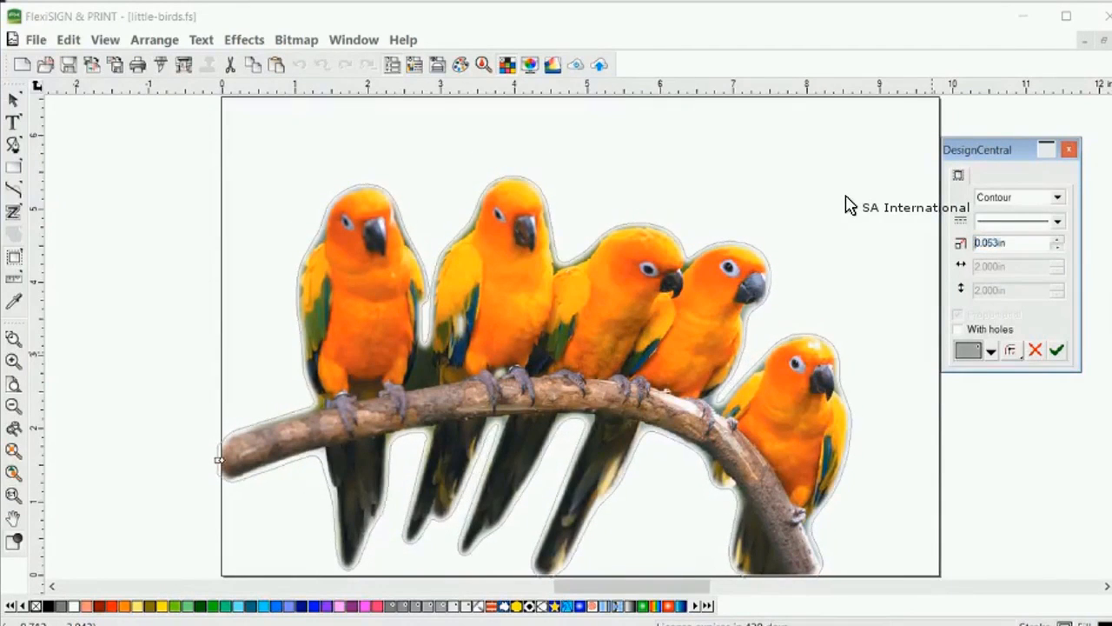
pyautogui.press('Down')
pyautogui.press('Down')
pyautogui.press('Down')
pyautogui.press('Down')
pyautogui.press('Down')
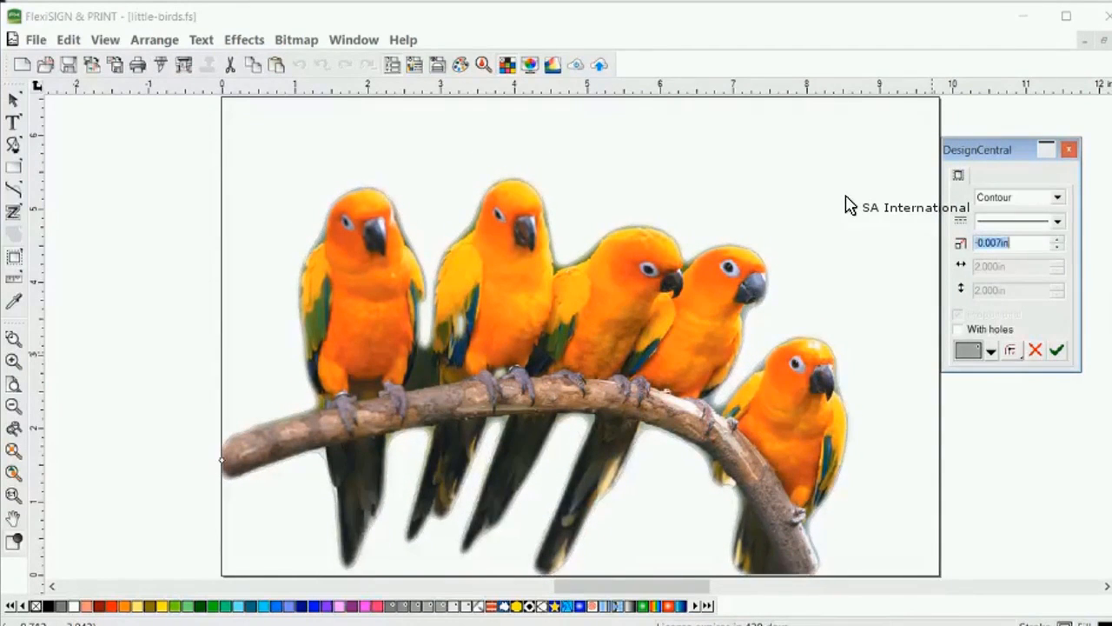
pyautogui.press('Up')
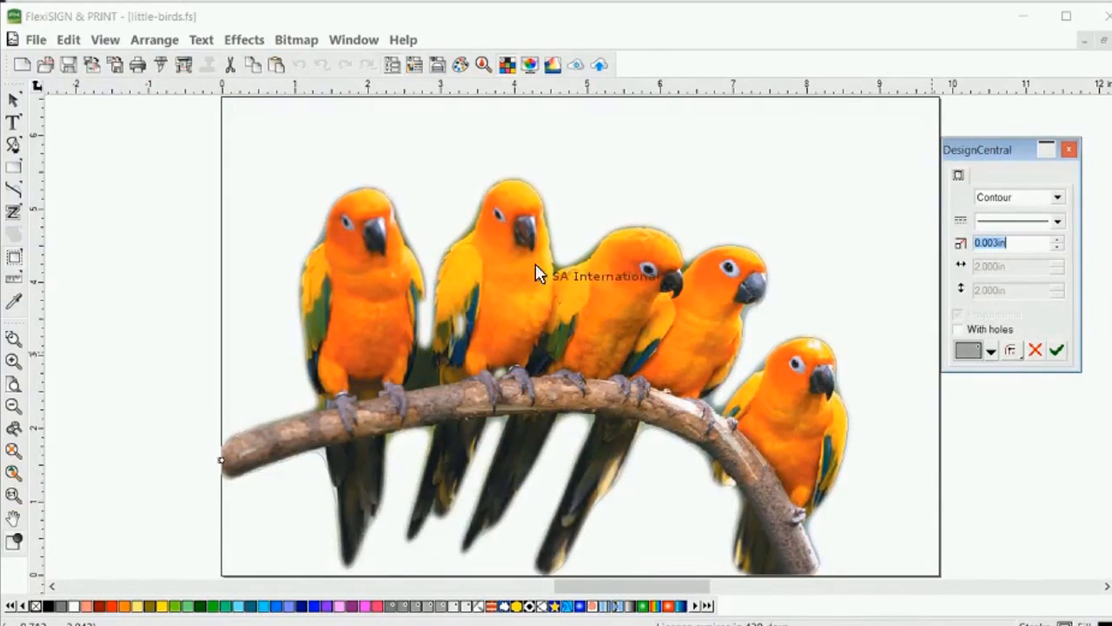
# Inspect the contour closely at the first bird's head, widen its offset slightly beyond the artwork's edges, and apply the contour cut
pyautogui.click(20, 258)
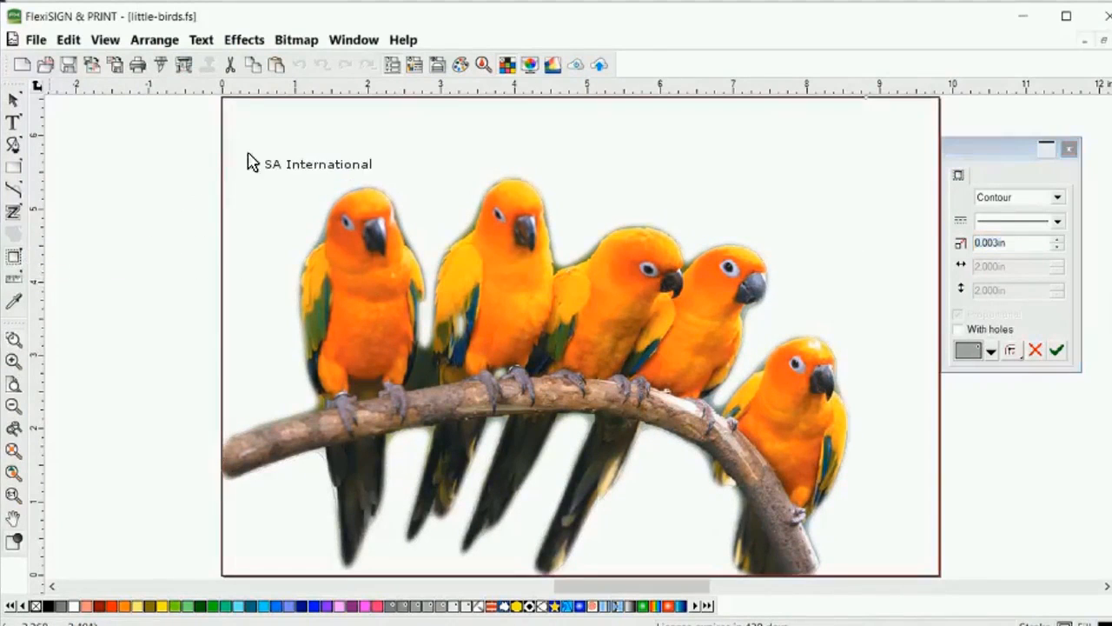
pyautogui.moveTo(320, 171); pyautogui.dragTo(460, 239)
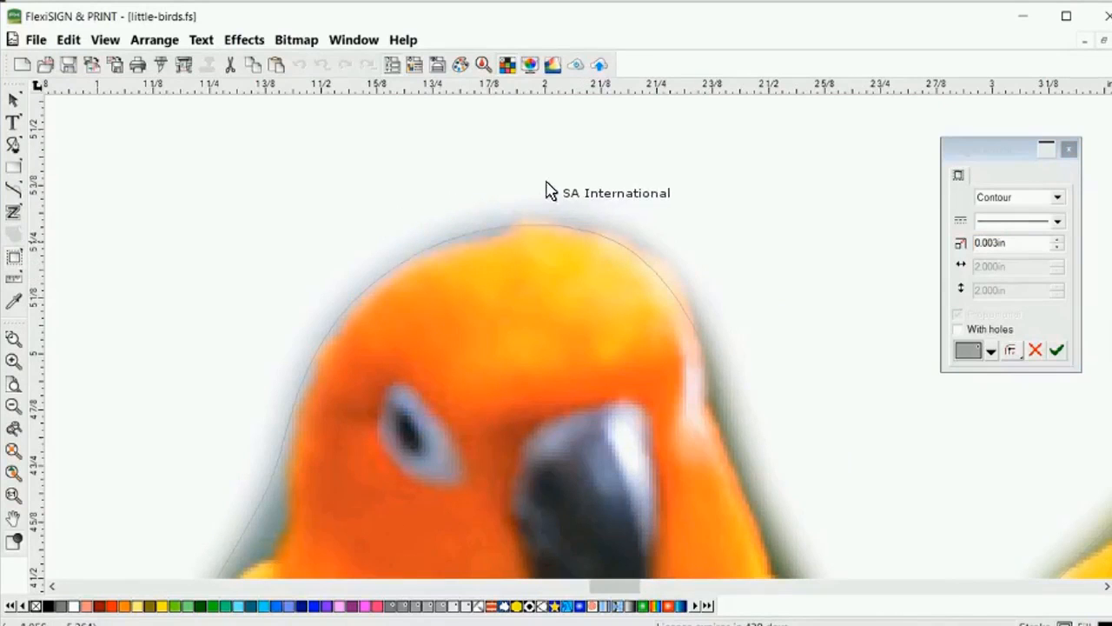
pyautogui.click(12, 361)
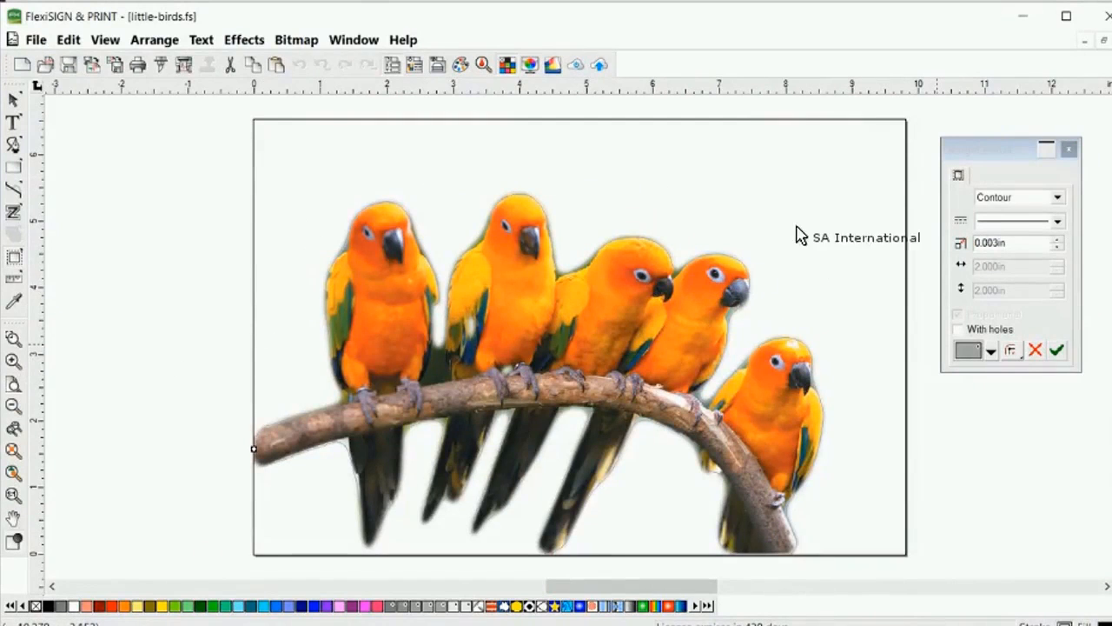
pyautogui.click(1057, 240)
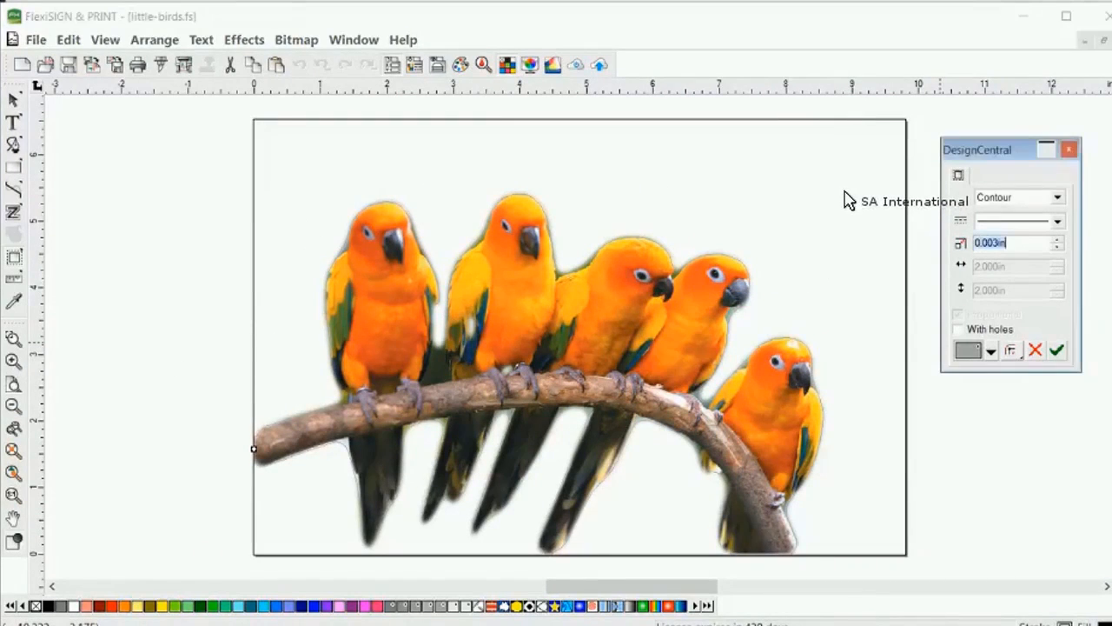
pyautogui.click(1058, 239)
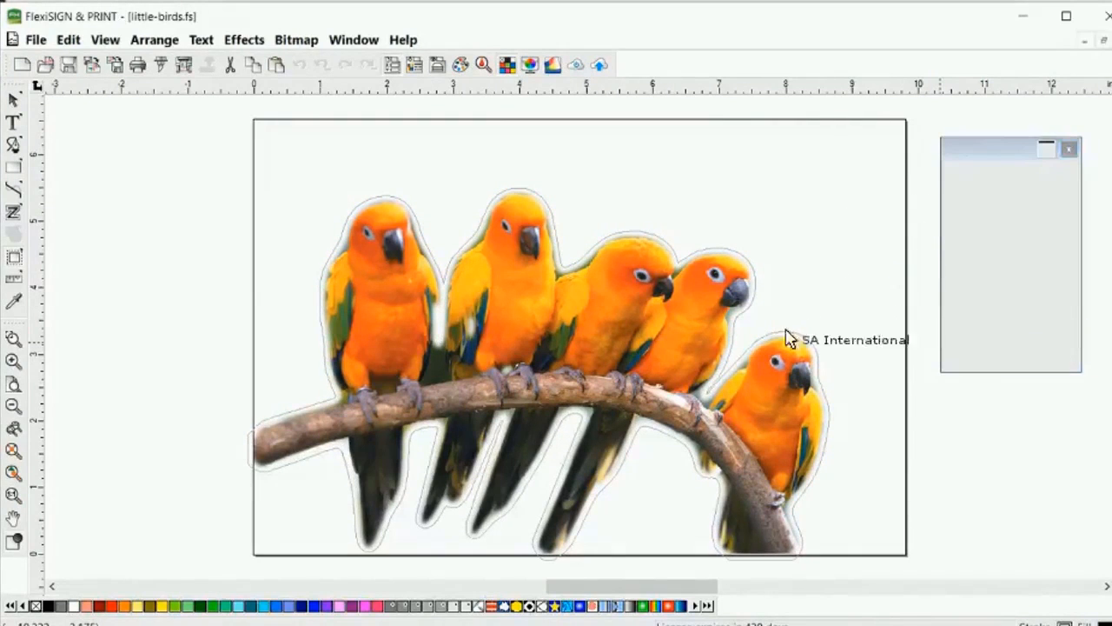
pyautogui.press('Return')
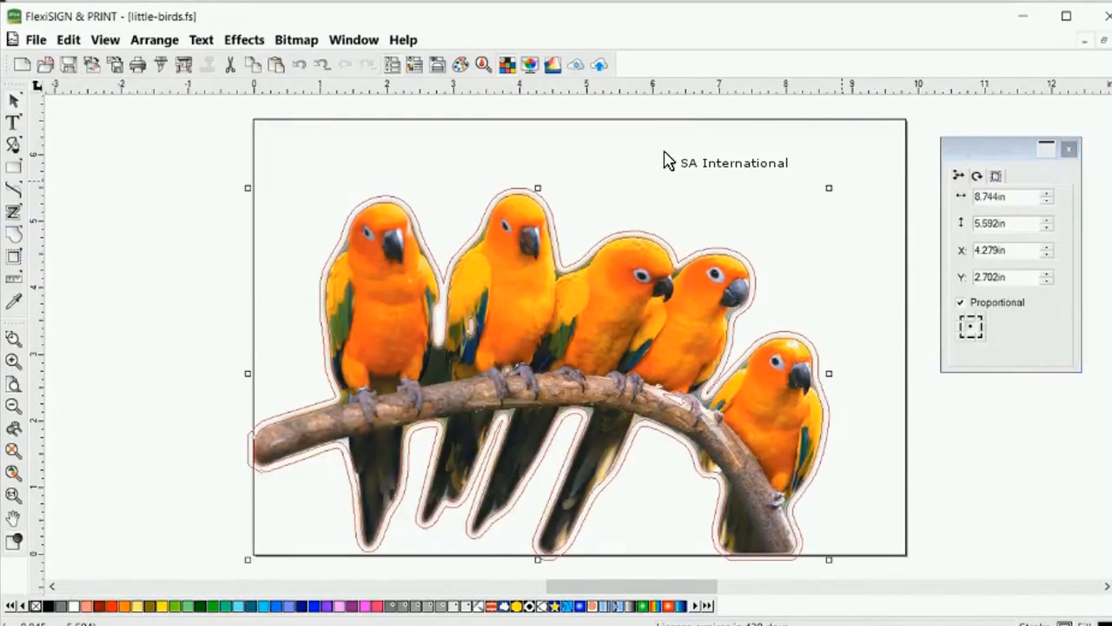
# Scale the birds and their contour down to about 5.025 × 3.213 in and move them near the page's middle
pyautogui.moveTo(829, 188); pyautogui.dragTo(551, 346)
pyautogui.moveTo(480, 457); pyautogui.dragTo(516, 346)
pyautogui.moveTo(441, 281); pyautogui.dragTo(443, 280)
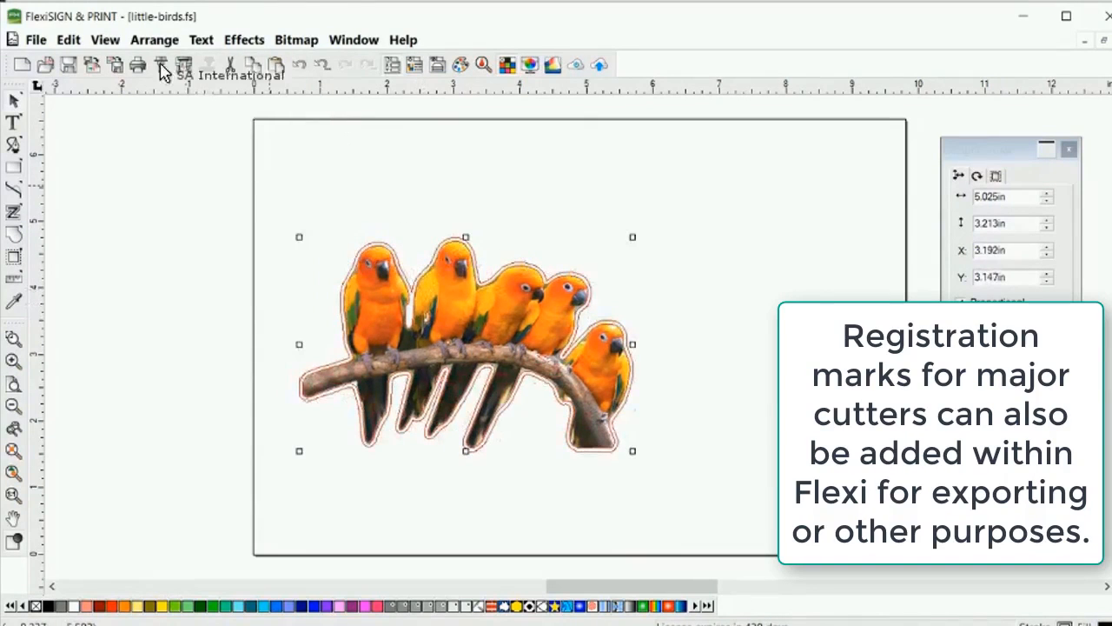
# Add contour cut marks around the birds and their contour
pyautogui.click(240, 40)
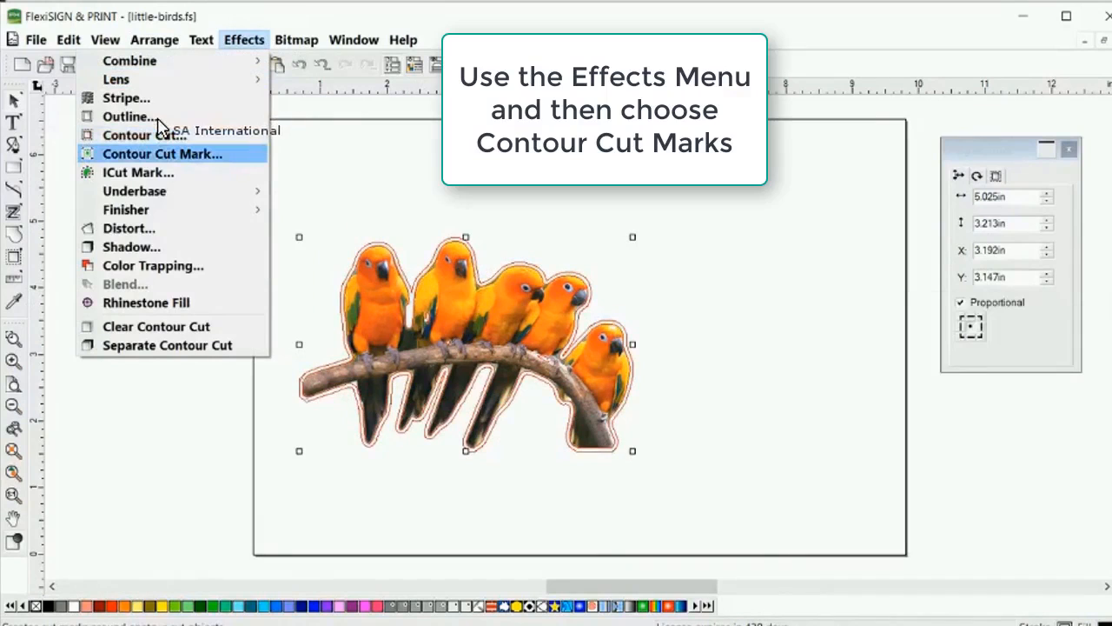
pyautogui.press('Return')
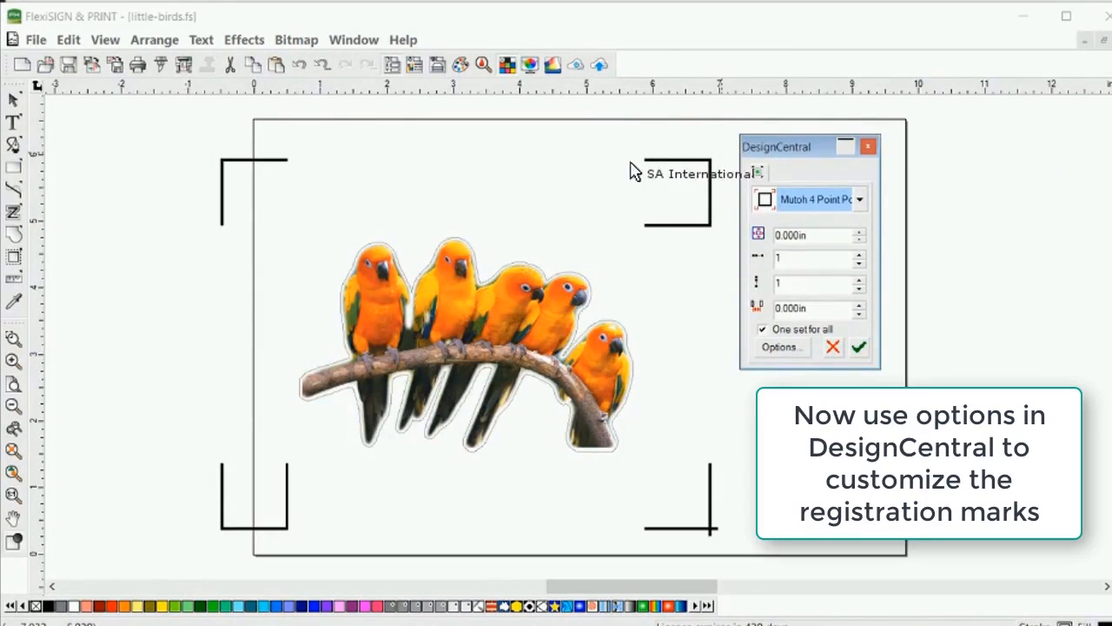
# Examine the available registration mark types for different cutters, keeping Mutoh 4 Point Positioning
pyautogui.click(859, 199)
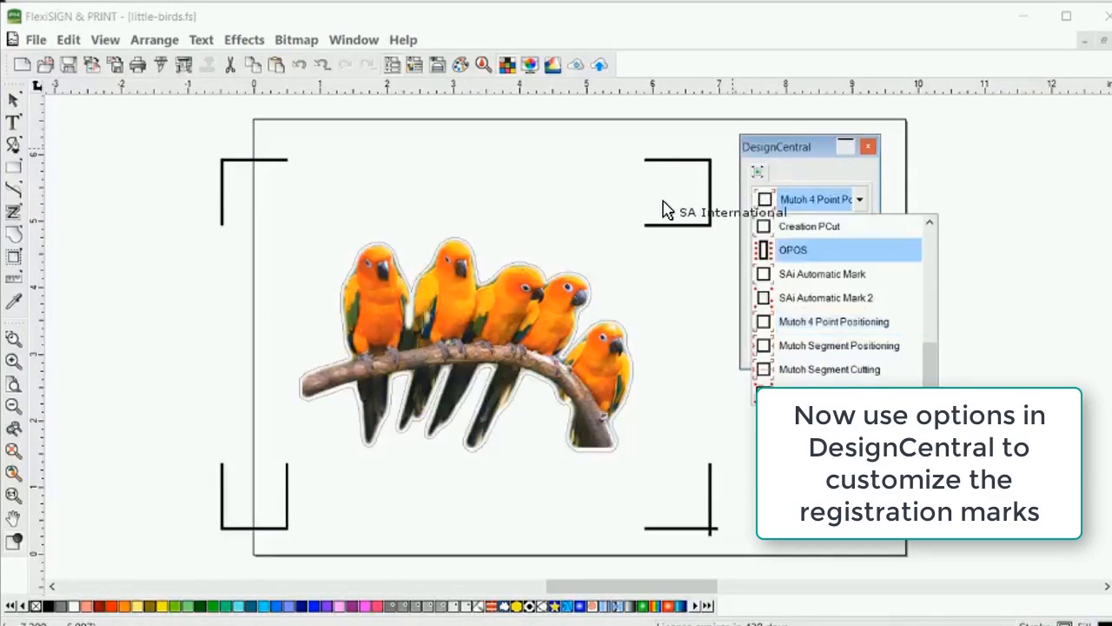
pyautogui.scroll(6, 856, 247)
pyautogui.scroll(2, 665, 213)
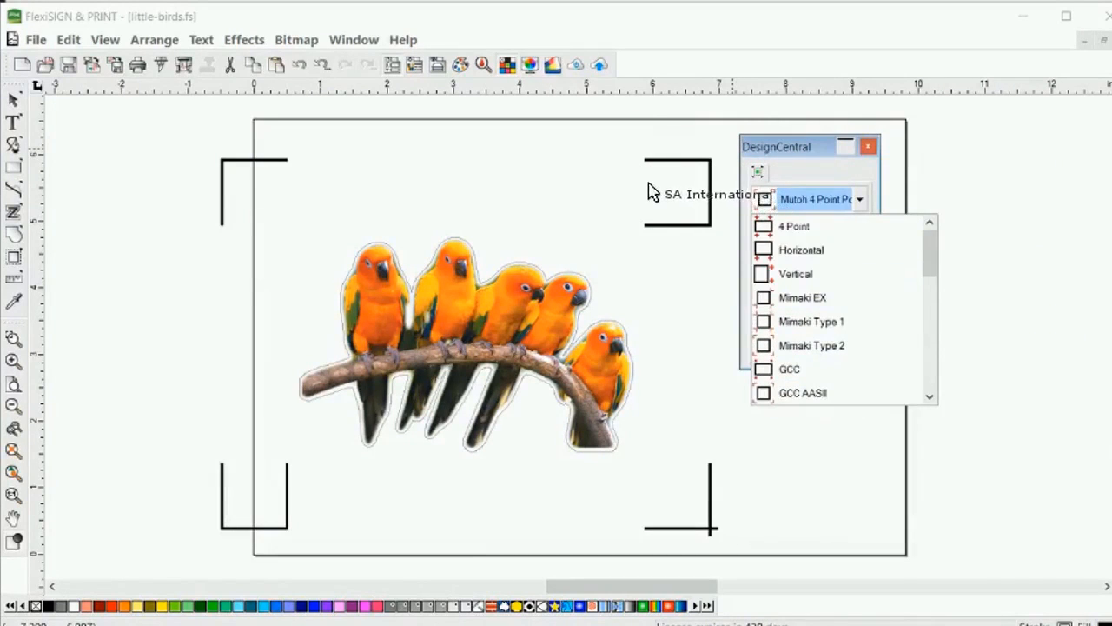
pyautogui.scroll(-5, 660, 221)
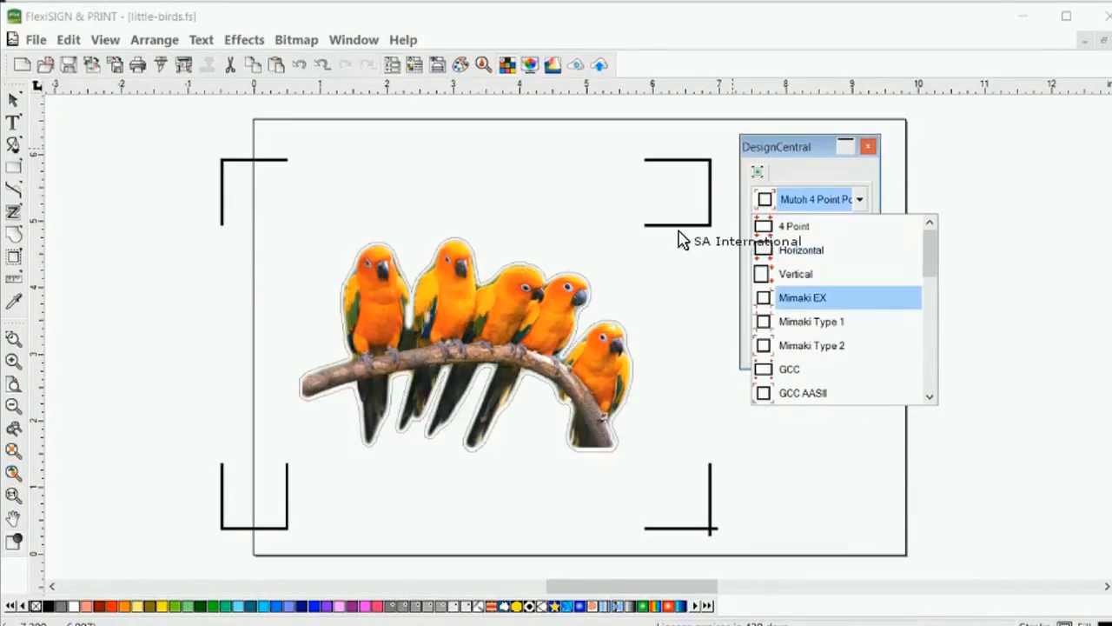
pyautogui.scroll(-4, 693, 235)
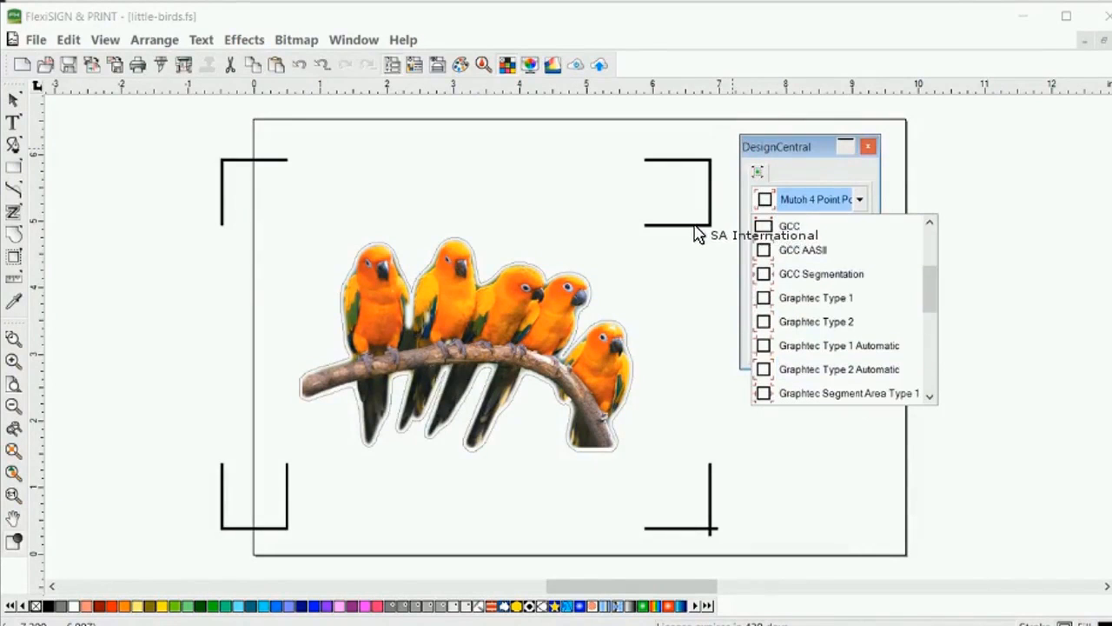
pyautogui.scroll(-5, 740, 247)
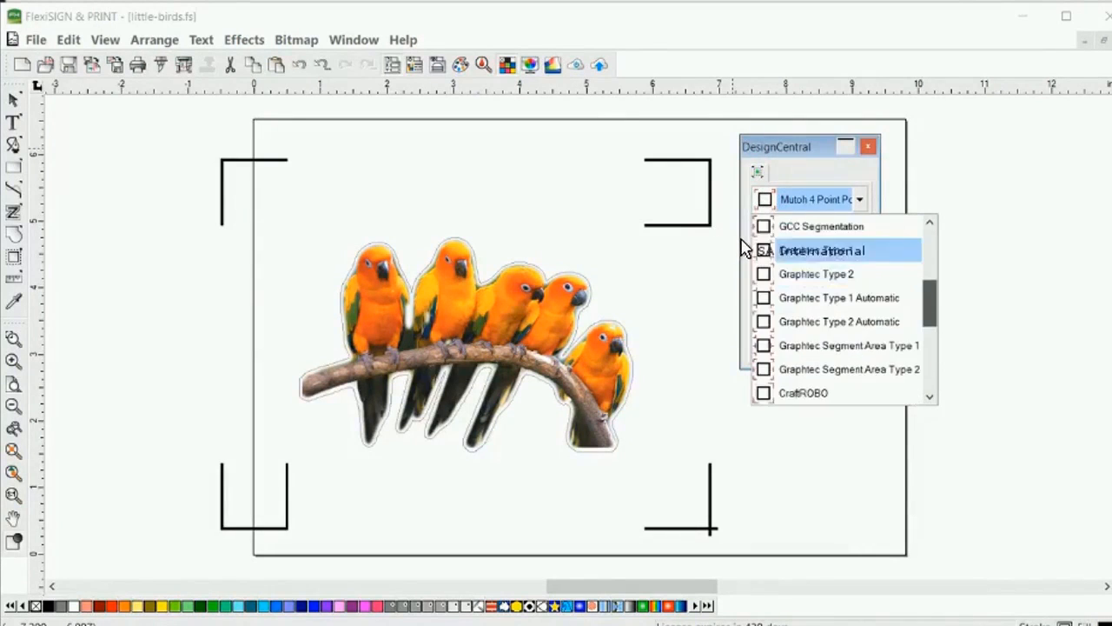
pyautogui.scroll(-3, 740, 265)
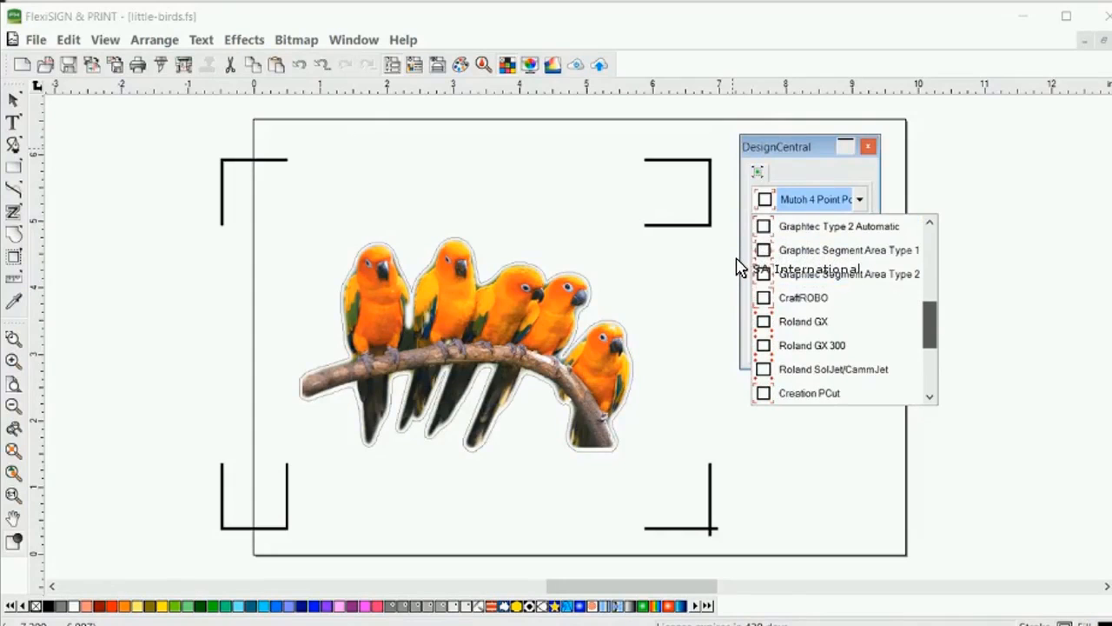
pyautogui.scroll(-5, 739, 287)
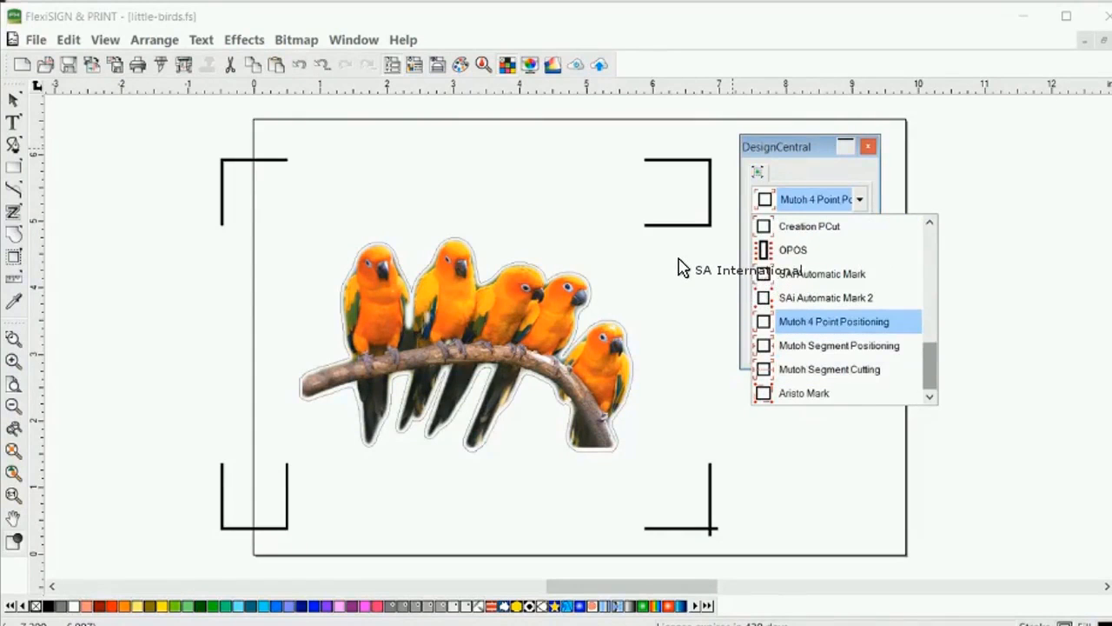
pyautogui.click(662, 218)
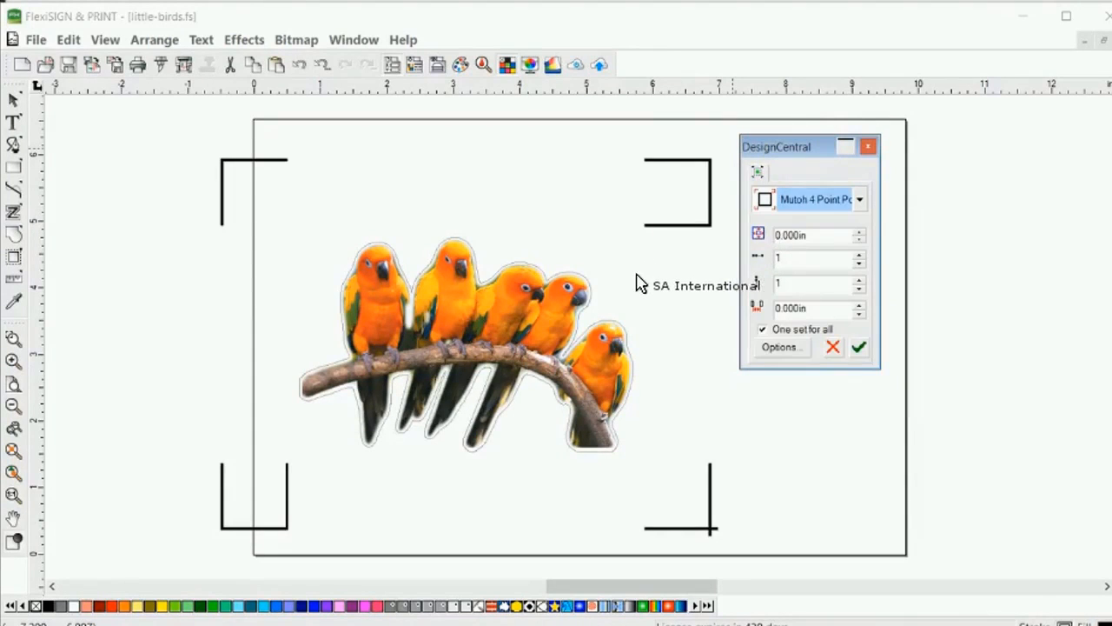
# Set the Mutoh mark options to the Small preset and apply the registration marks around the birds
pyautogui.click(783, 346)
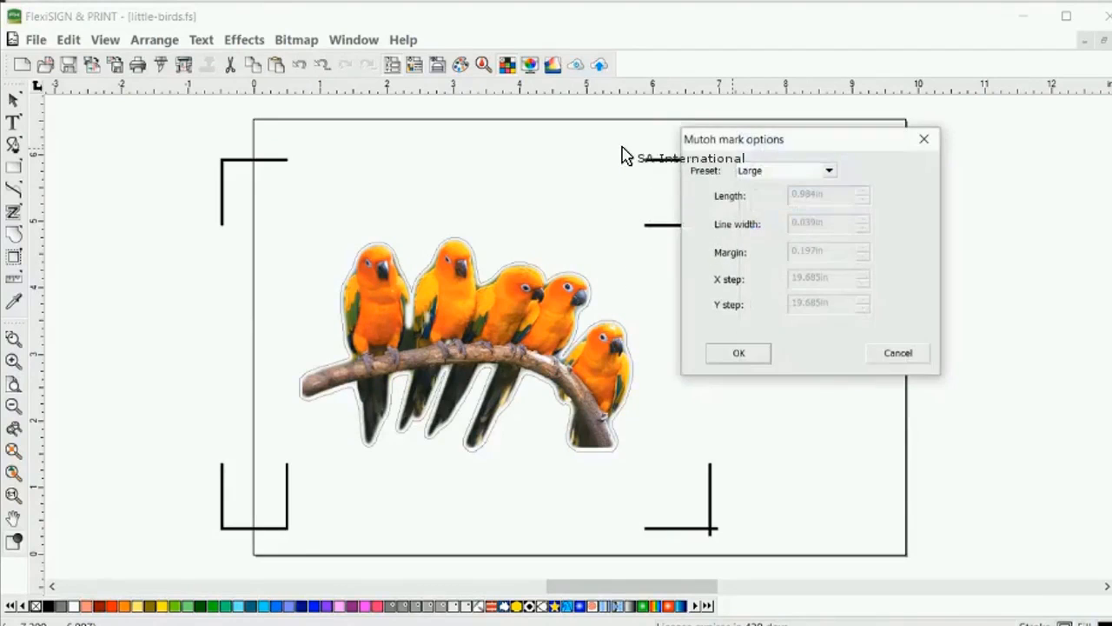
pyautogui.click(782, 170)
pyautogui.press('Down')
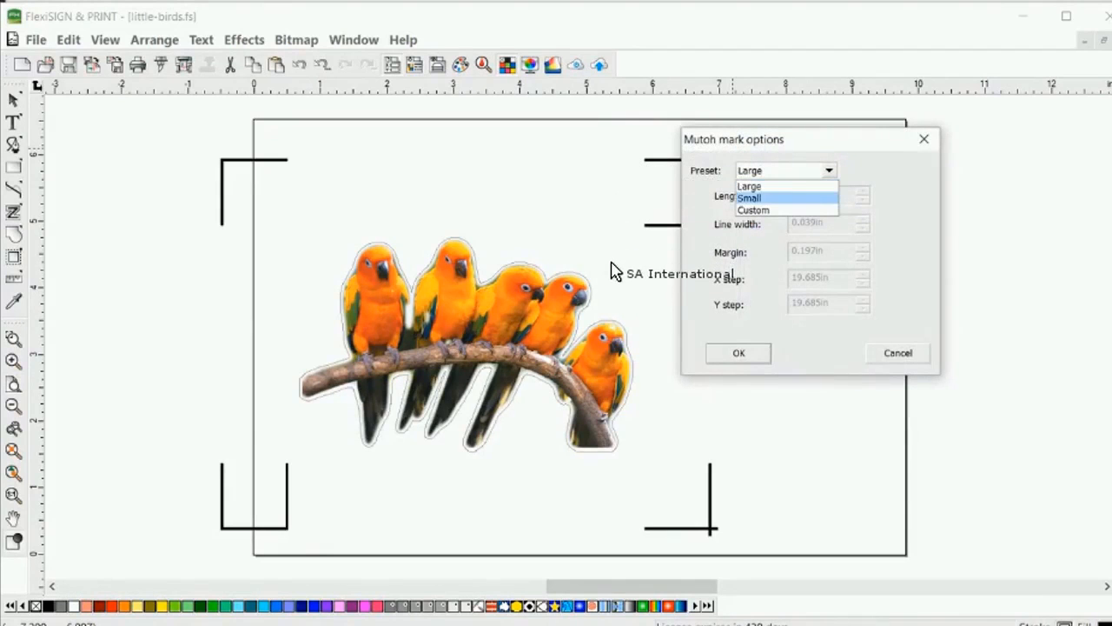
pyautogui.press('Return')
pyautogui.press('Return')
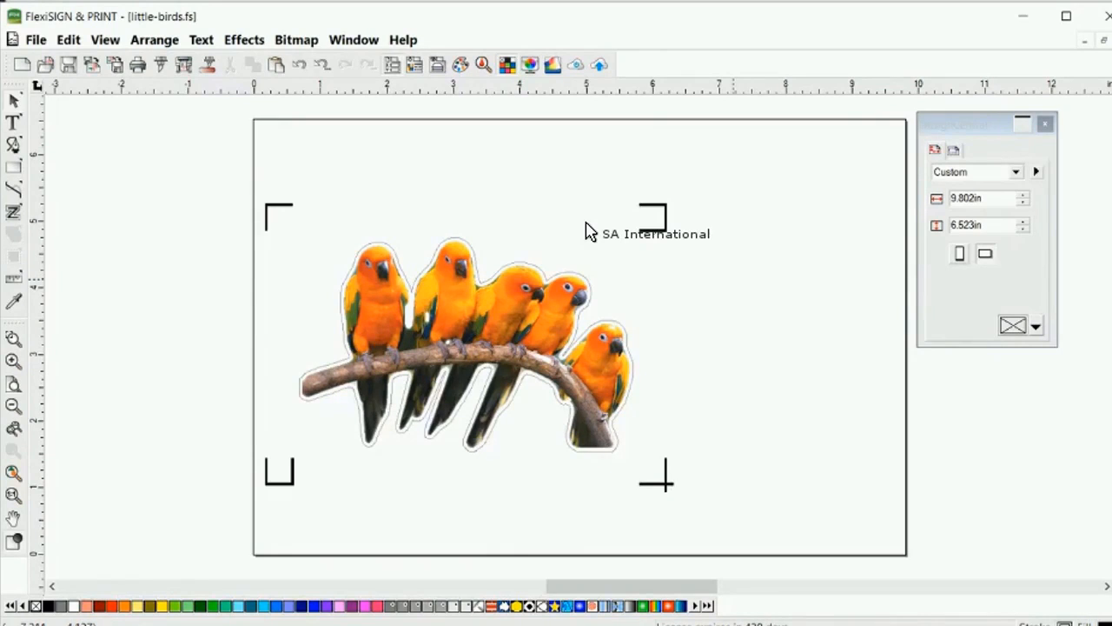
# Switch to PhotoScissors to examine the birds' background removal up close and as a whole, and return to FlexiSIGN & PRINT
pyautogui.moveTo(415, 24)
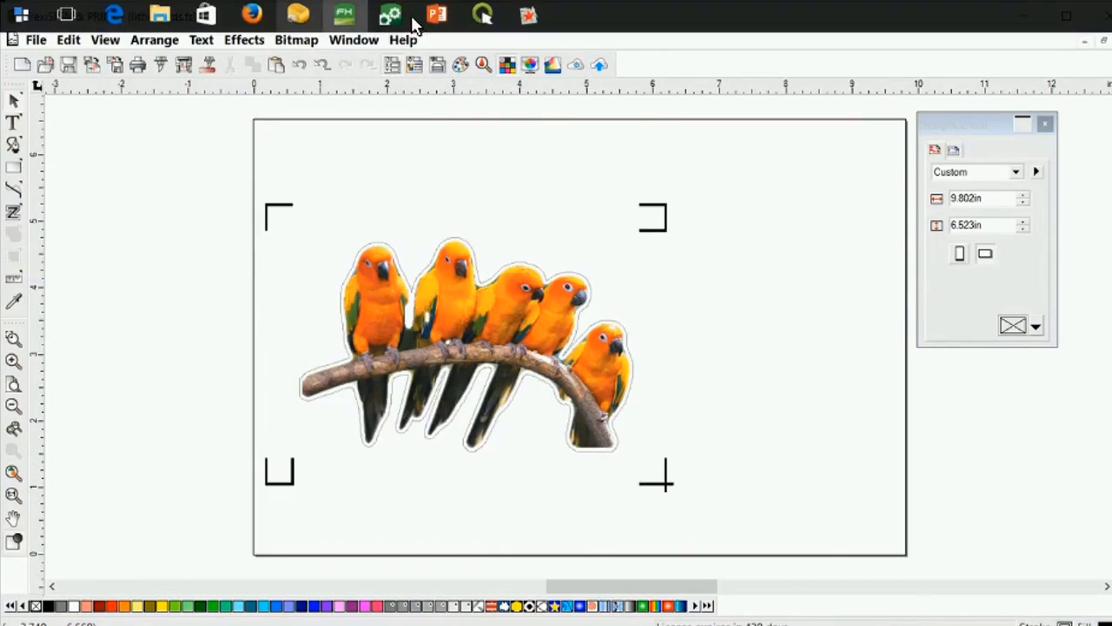
pyautogui.click(528, 16)
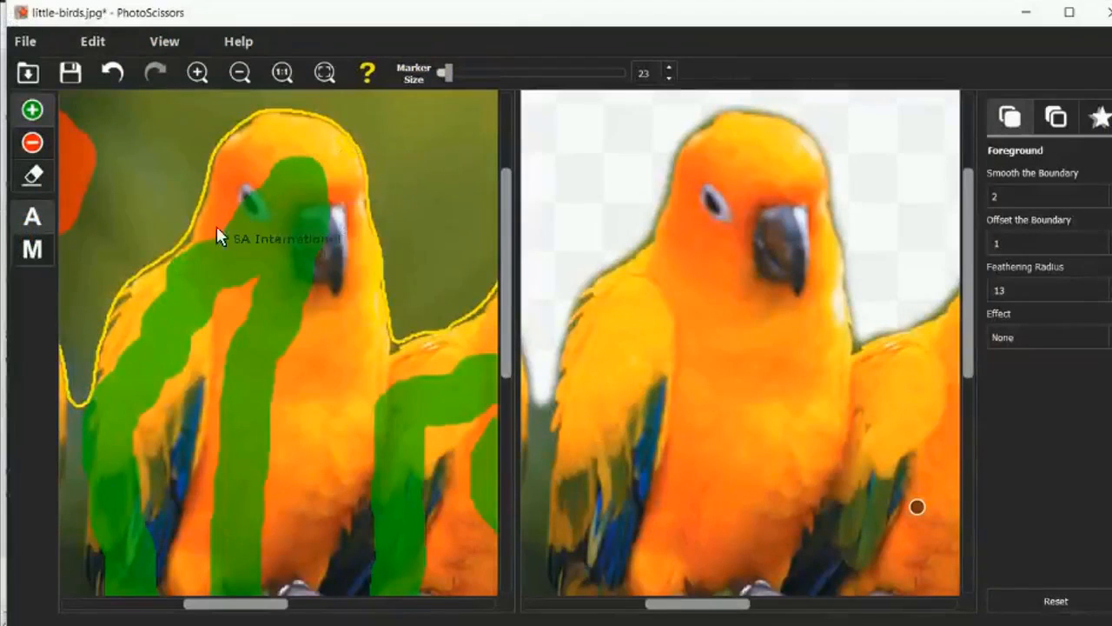
pyautogui.scroll(1, 560, 258)
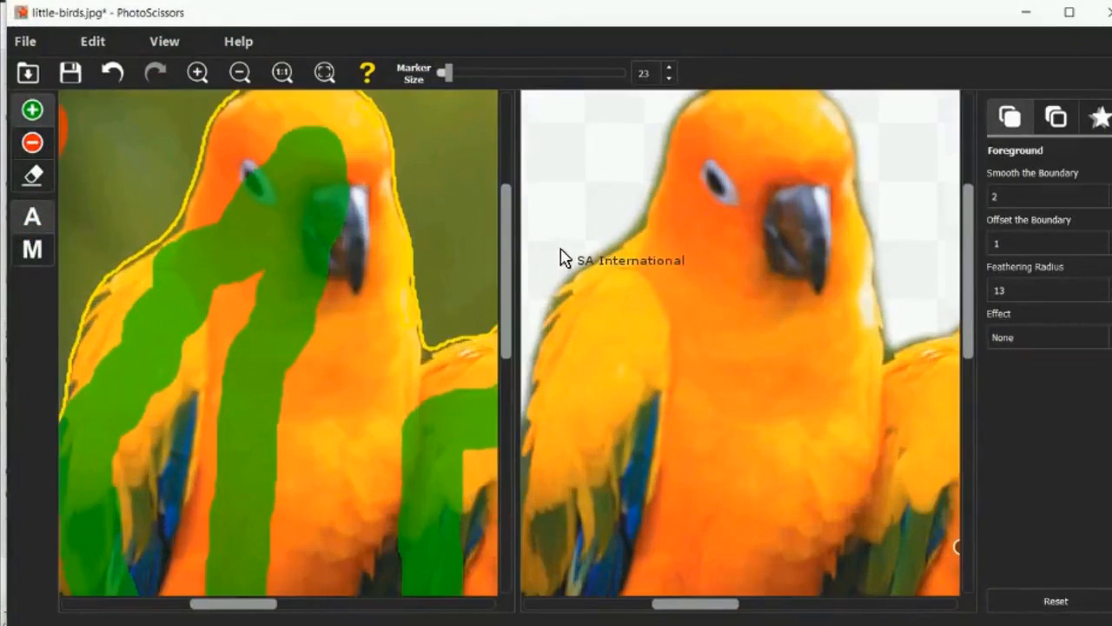
pyautogui.scroll(-4, 563, 254)
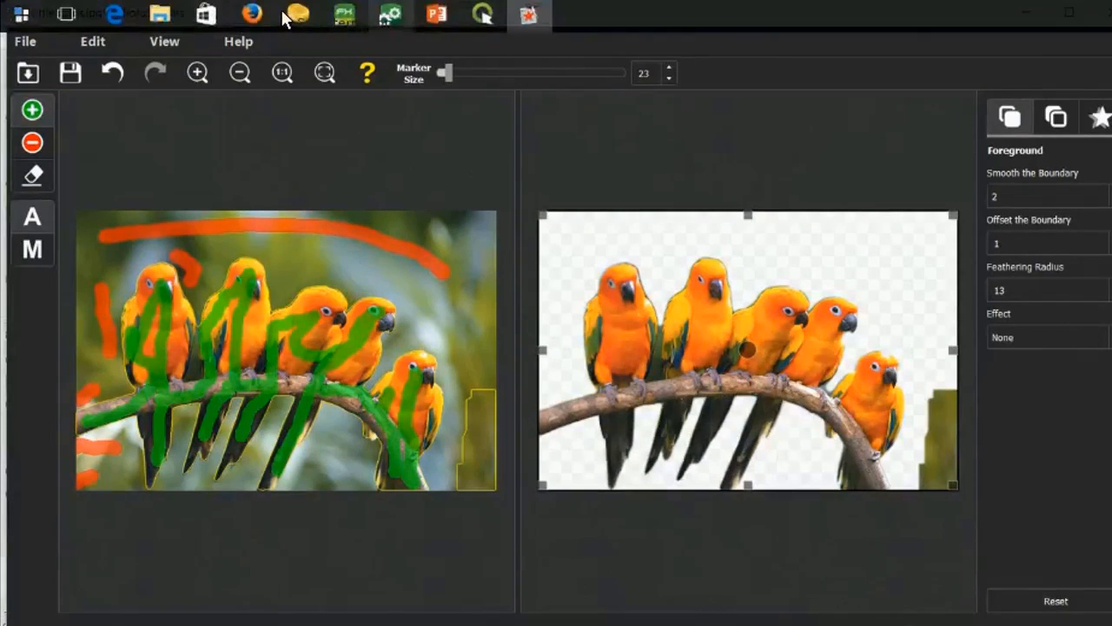
pyautogui.click(344, 14)
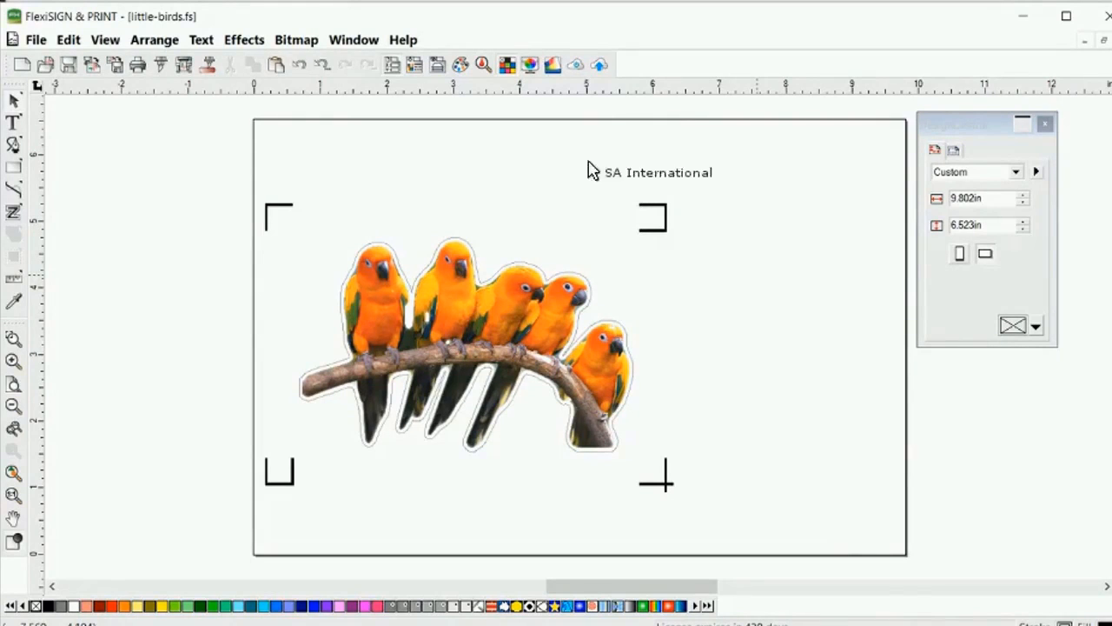
# Switch to the PowerPoint slide show and advance it to the Best Contour Cut Software slide
pyautogui.click(346, 16)
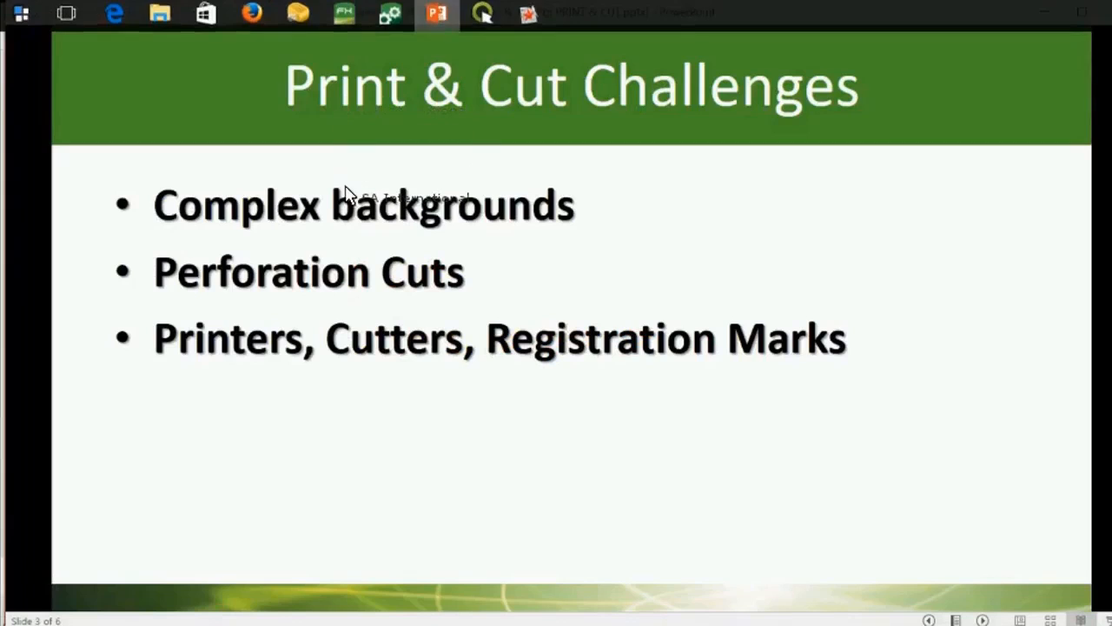
pyautogui.click(287, 240)
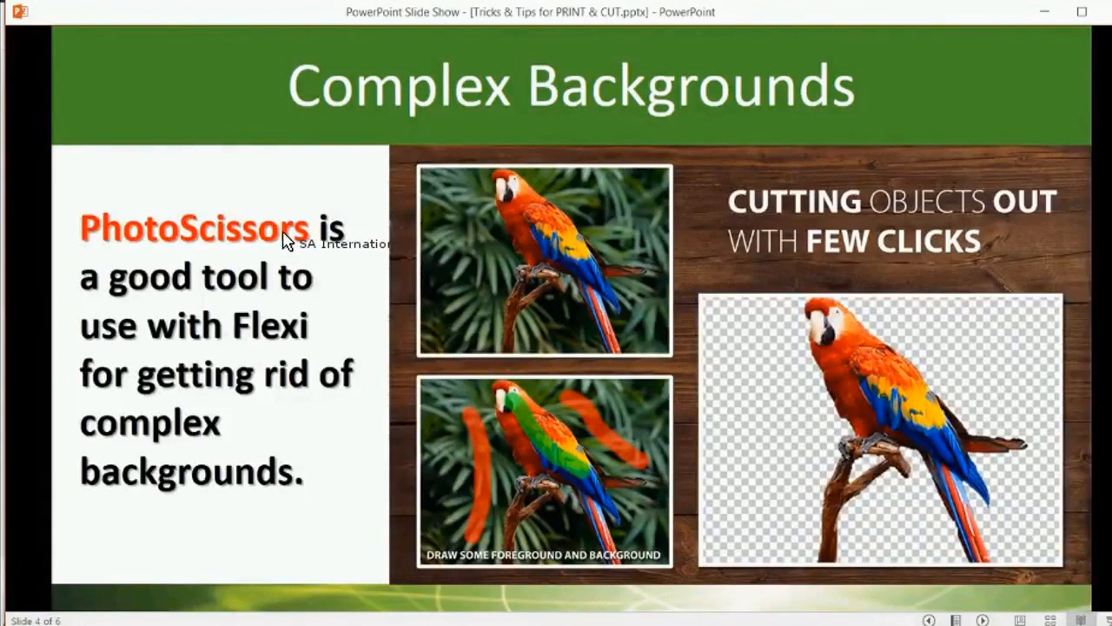
pyautogui.click(288, 238)
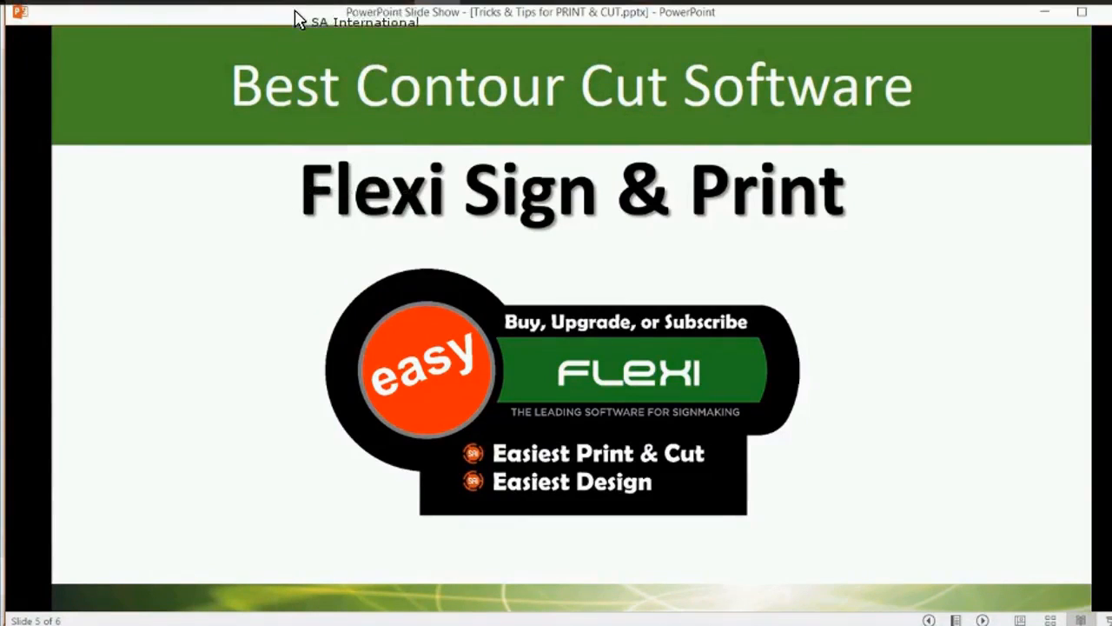
# Switch back to FlexiSIGN & PRINT and create a new blank document
pyautogui.moveTo(278, 11)
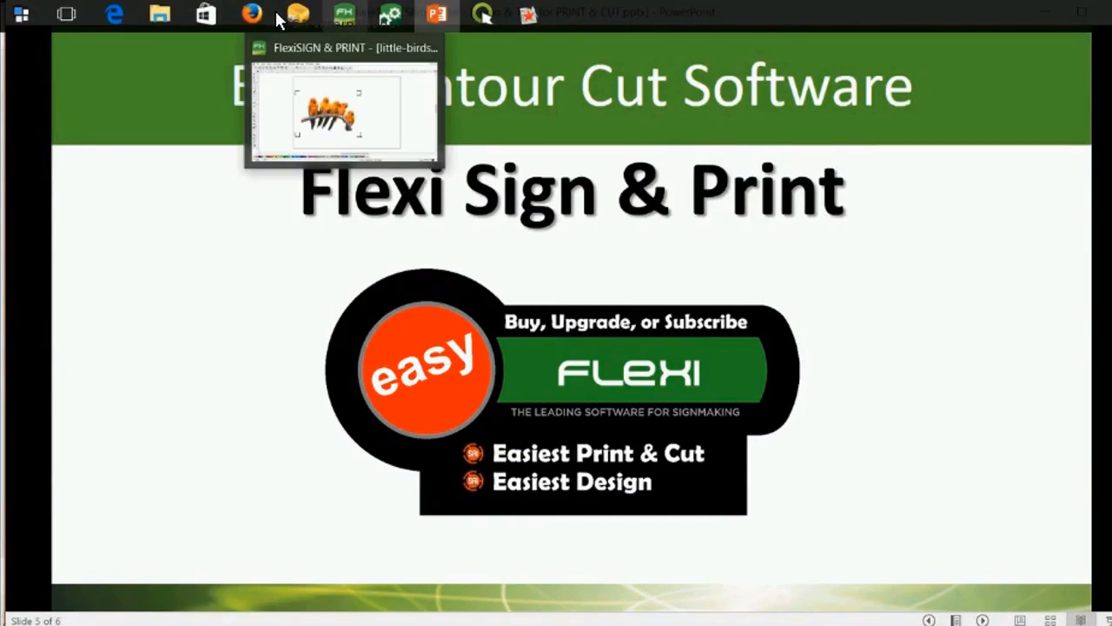
pyautogui.click(286, 86)
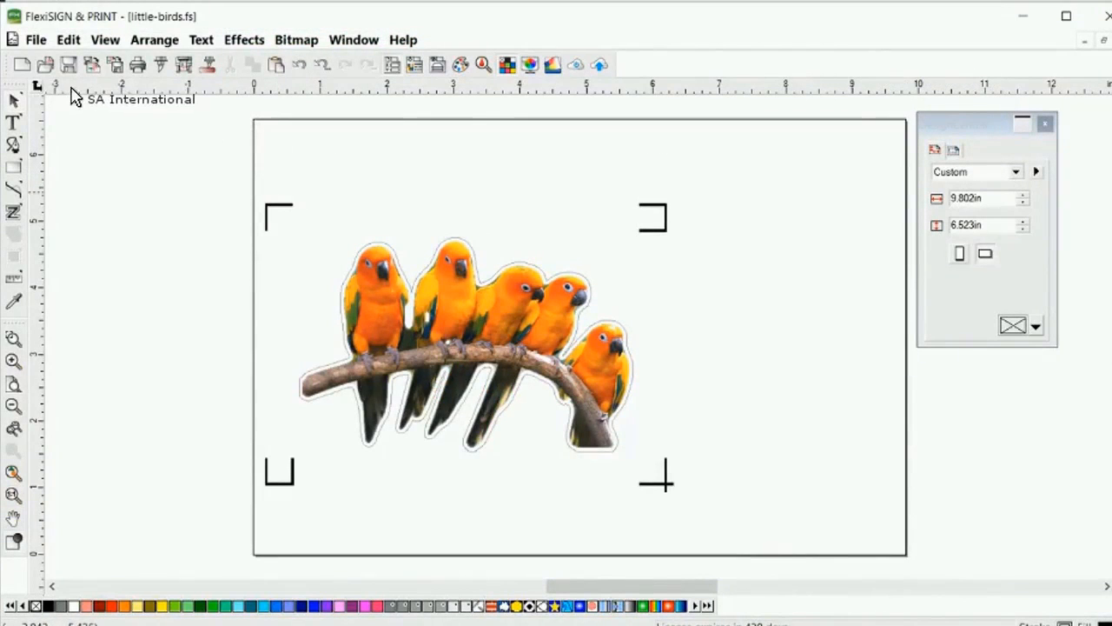
pyautogui.click(21, 65)
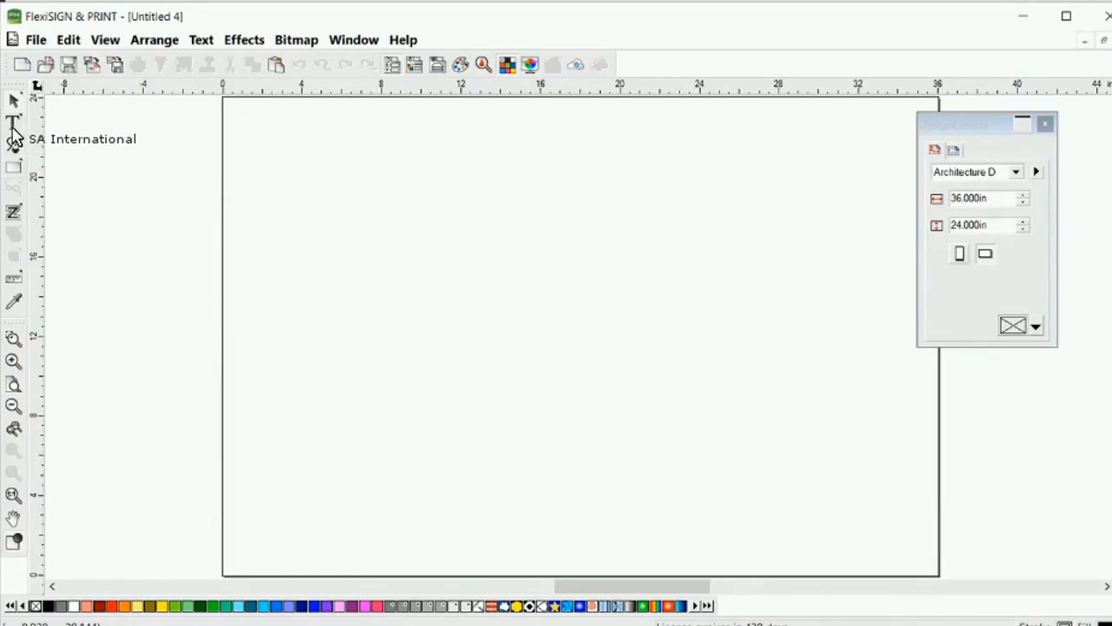
# Draw a five-pointed star with an outer radius of about 6.2 in and give it a contour cut offset by about 0.558 in
pyautogui.moveTo(17, 142); pyautogui.dragTo(142, 169)
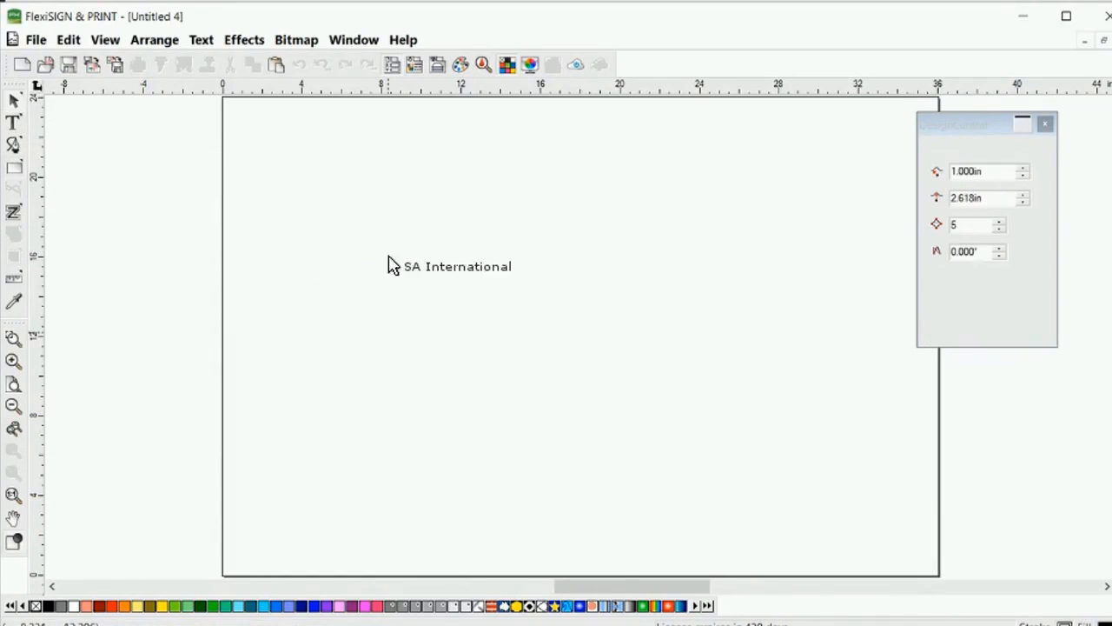
pyautogui.moveTo(522, 357); pyautogui.dragTo(512, 235)
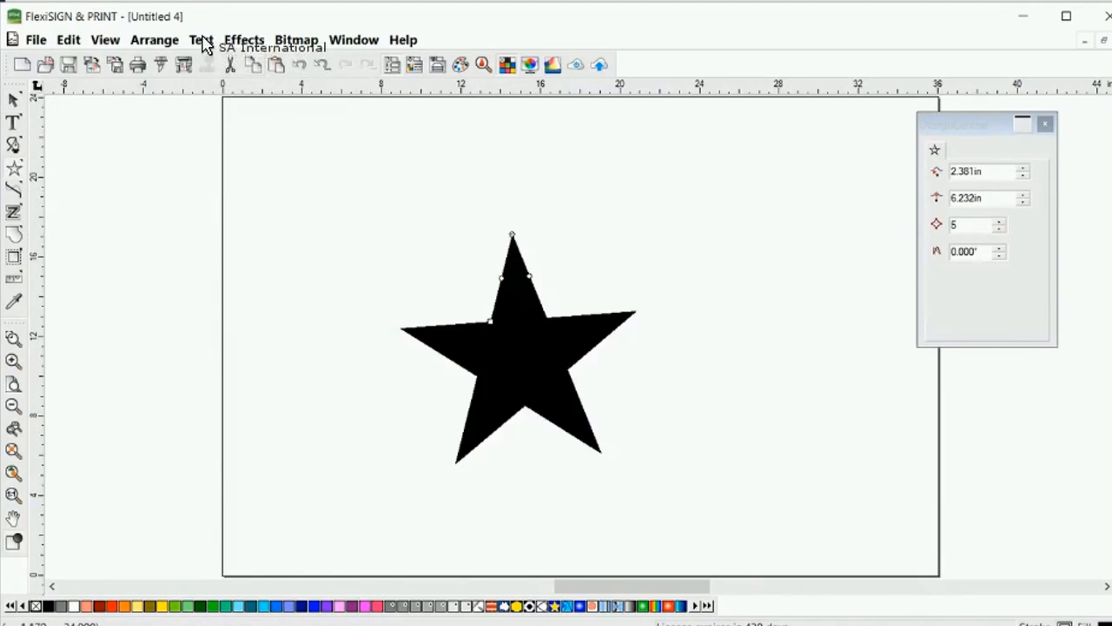
pyautogui.click(244, 40)
pyautogui.click(170, 134)
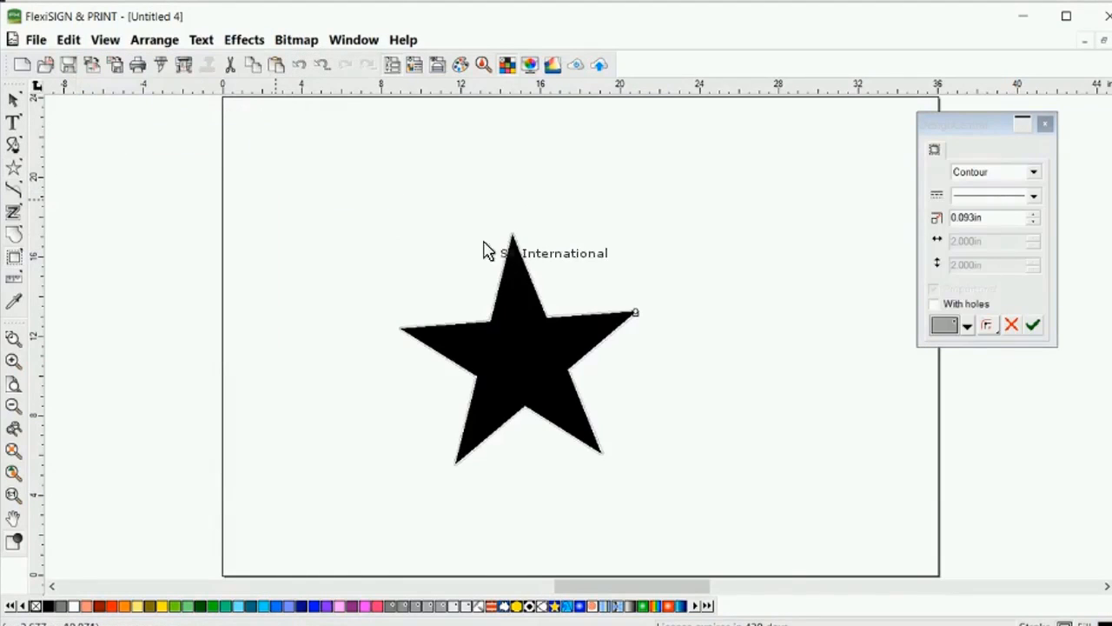
pyautogui.moveTo(510, 252); pyautogui.dragTo(421, 244)
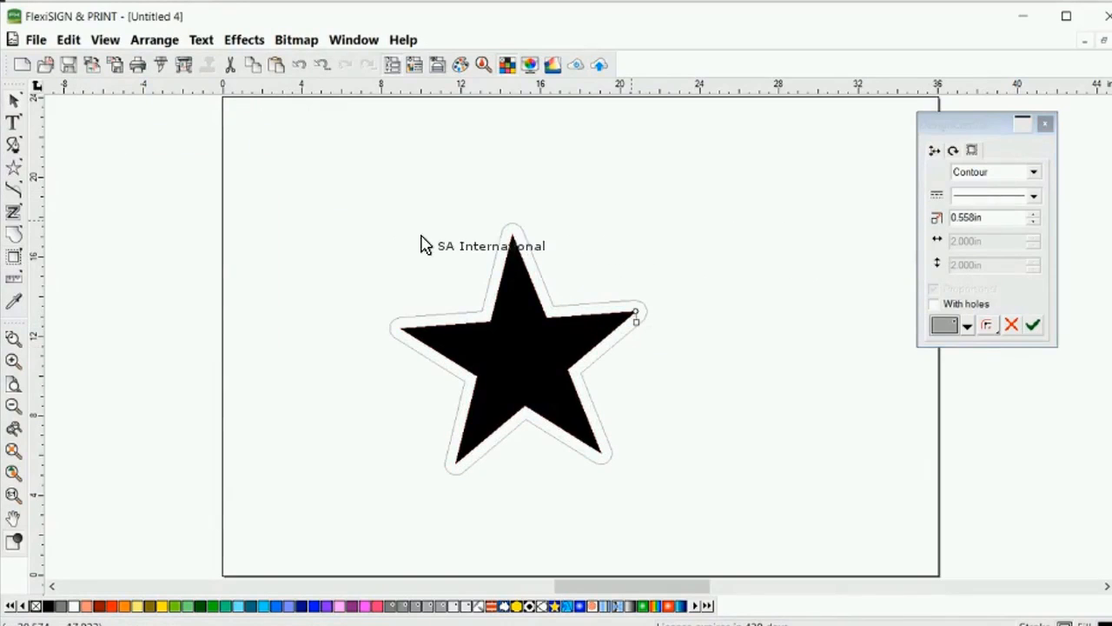
# Open the star in RIP and Print and move the job to about 25.77 in and 16.84 in on the media
pyautogui.click(149, 59)
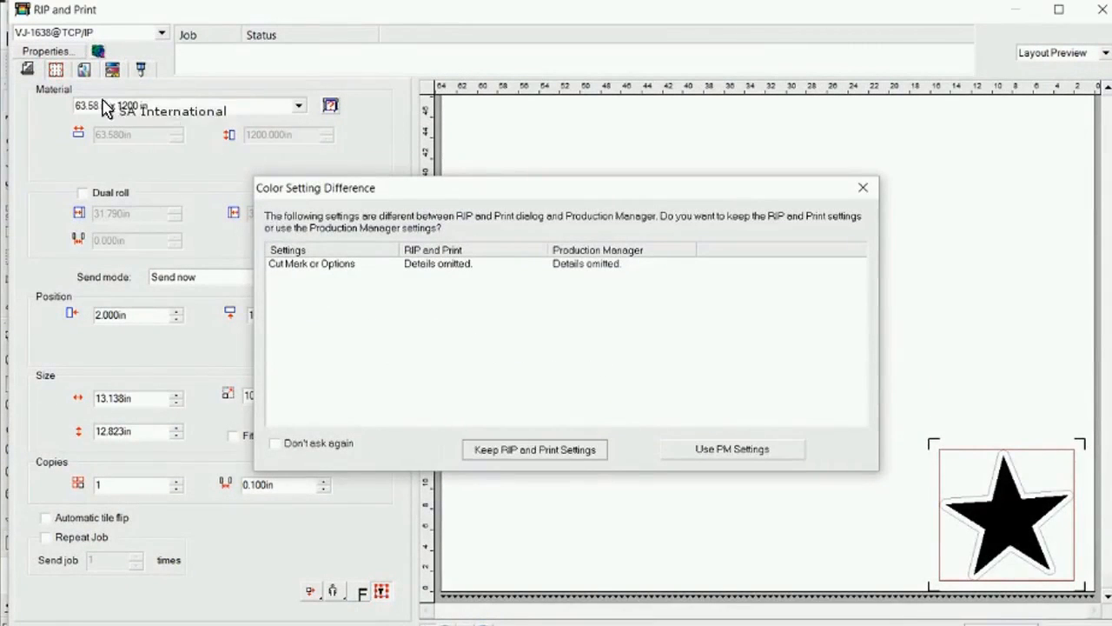
pyautogui.moveTo(1006, 515); pyautogui.dragTo(762, 350)
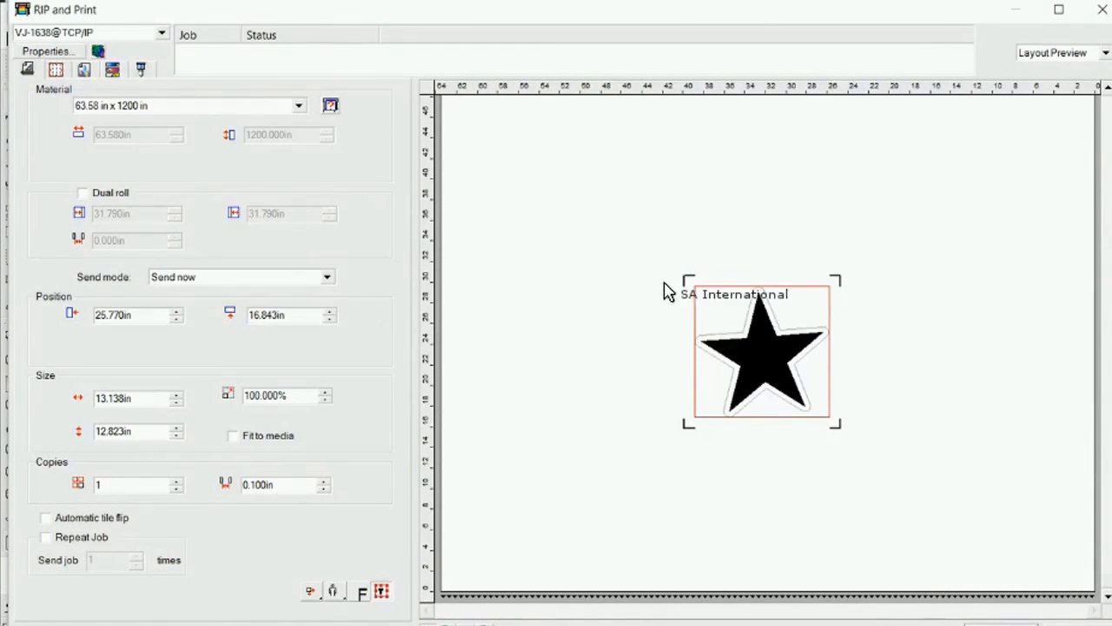
# Review the star job's contour cutting settings, including the available cutters, the send modes and the registration mark types
pyautogui.click(117, 63)
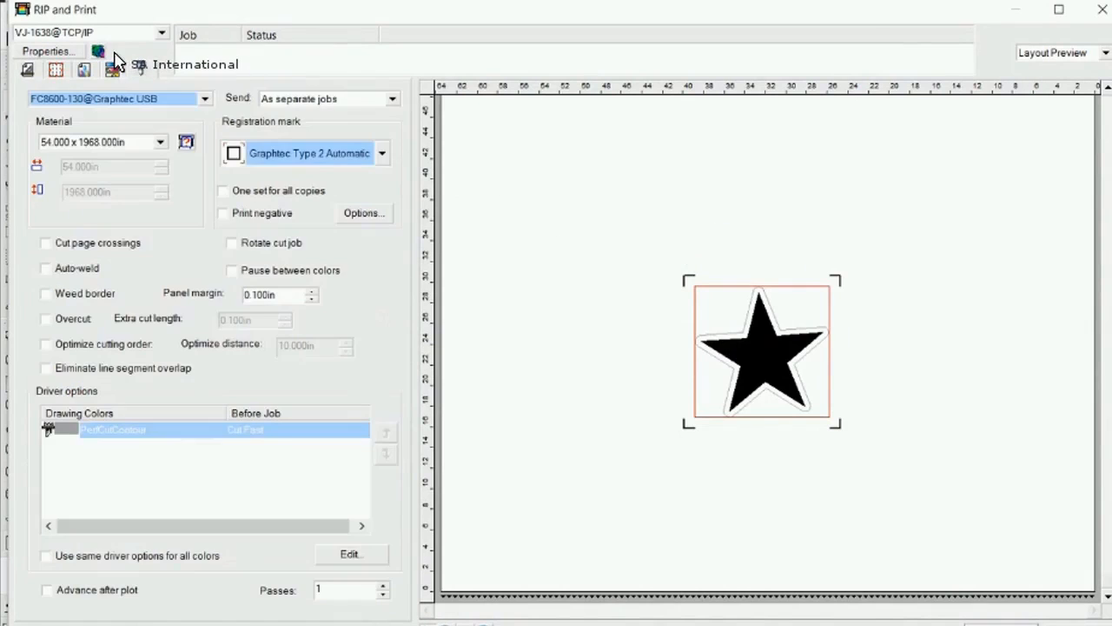
pyautogui.click(99, 103)
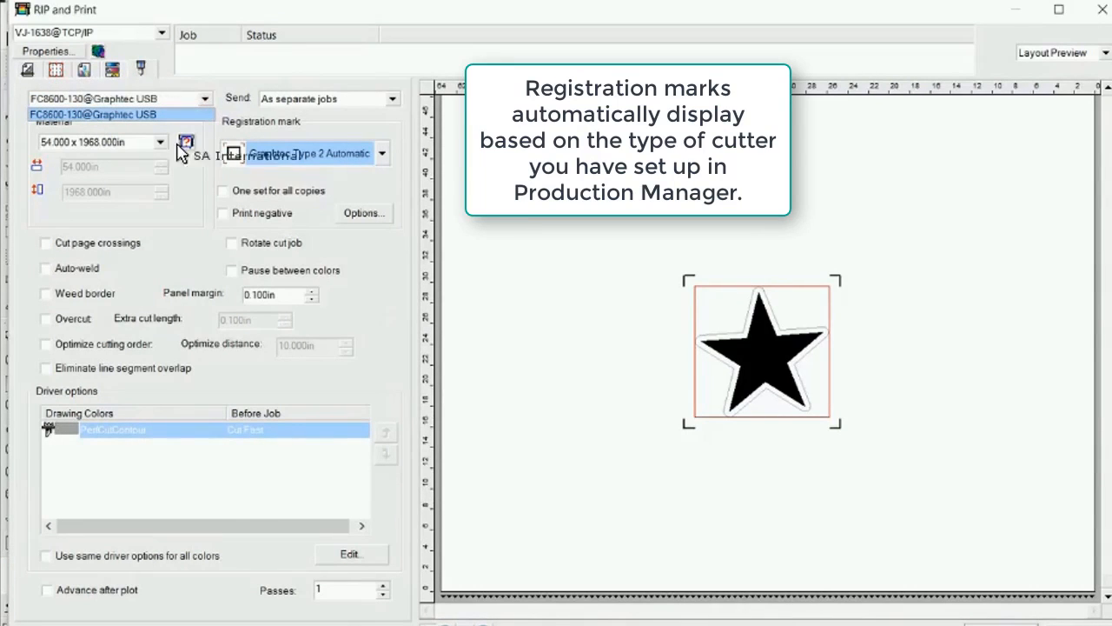
pyautogui.click(301, 230)
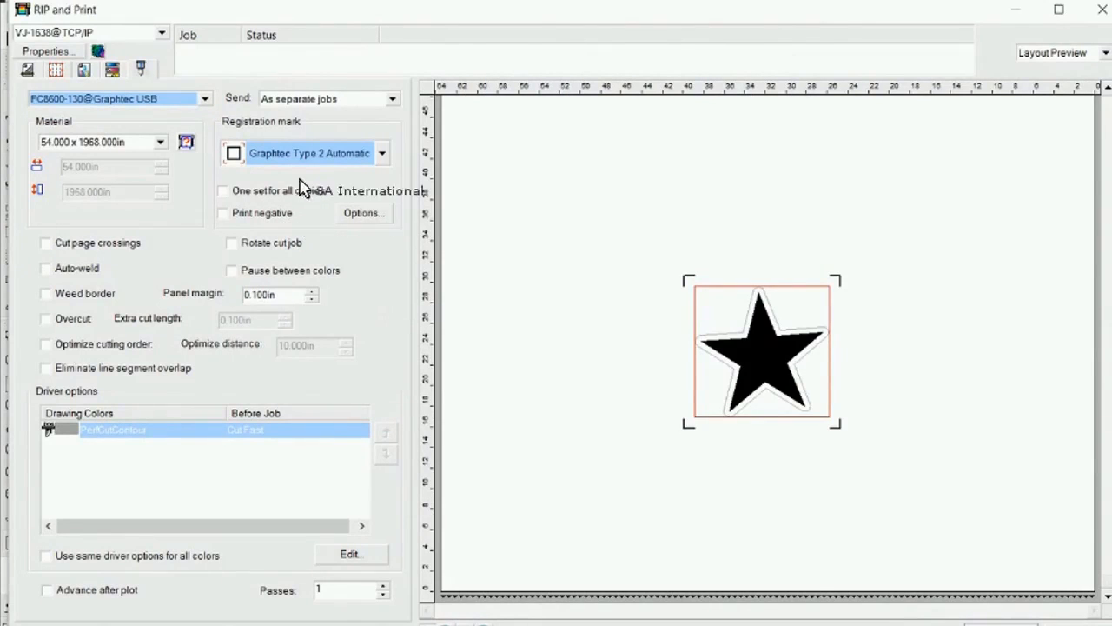
pyautogui.click(316, 94)
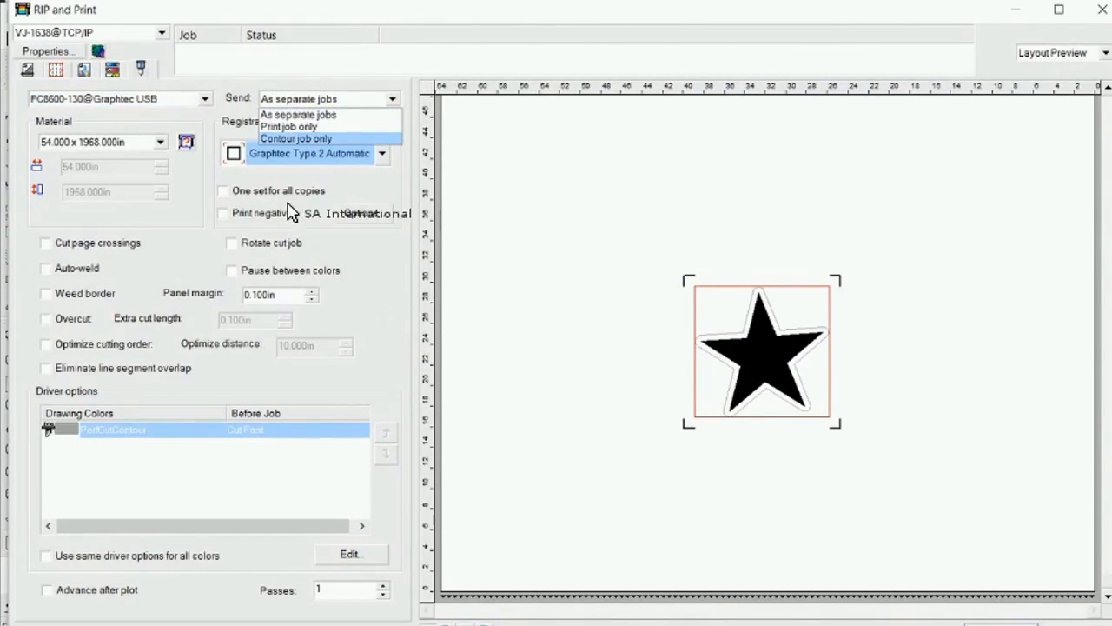
pyautogui.click(283, 115)
pyautogui.click(269, 153)
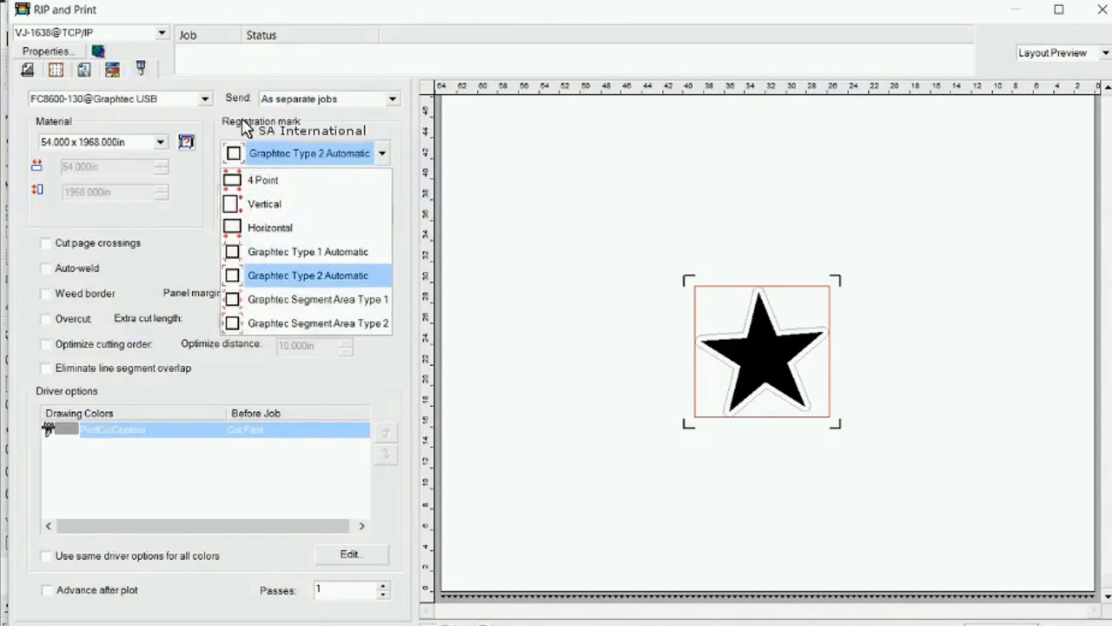
pyautogui.click(279, 92)
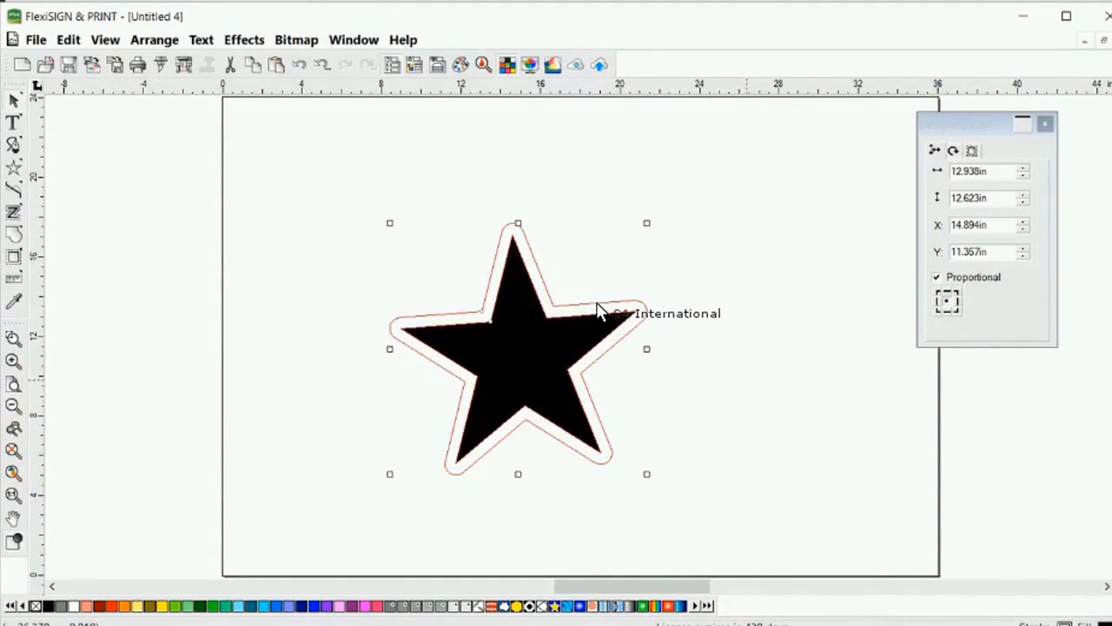
# Switch back to FlexiSIGN & PRINT and move the contour-cut star to about X 10.63 in and Y 11.17 in on the page
pyautogui.click(614, 284)
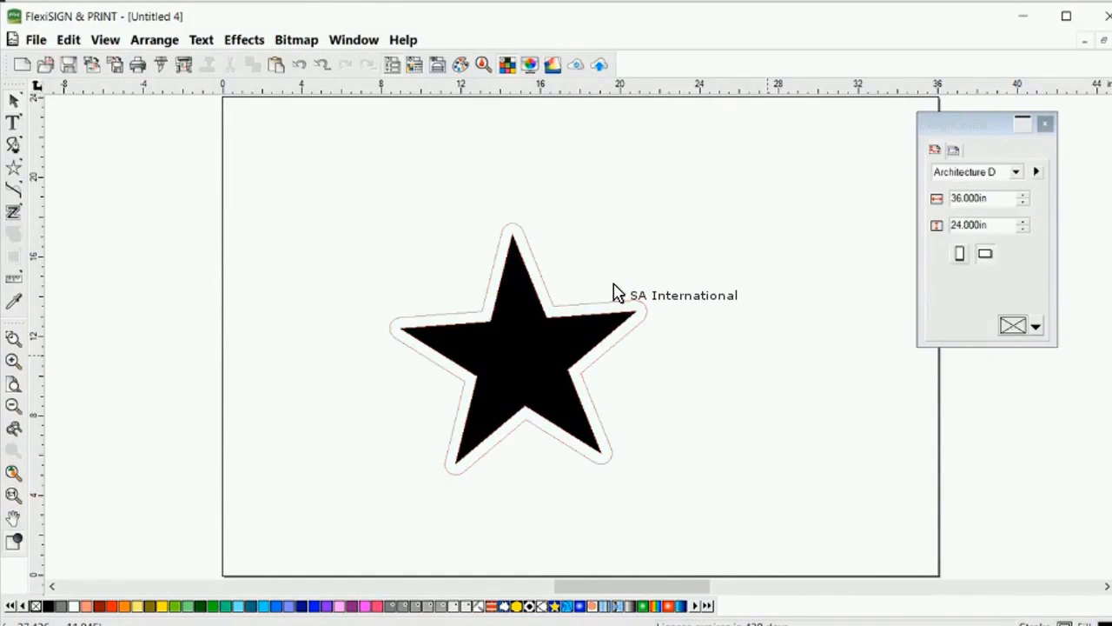
pyautogui.moveTo(431, 288); pyautogui.dragTo(343, 271)
pyautogui.moveTo(343, 270); pyautogui.dragTo(362, 284)
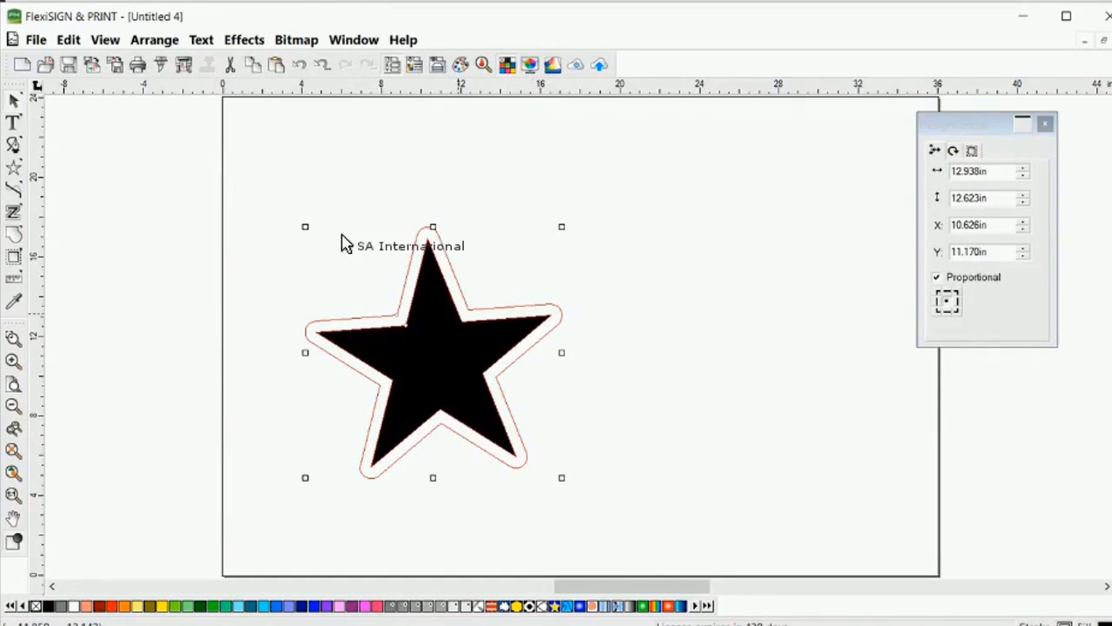
# Add contour cut marks around the star and choose the Mimaki Type 1 mark
pyautogui.click(199, 40)
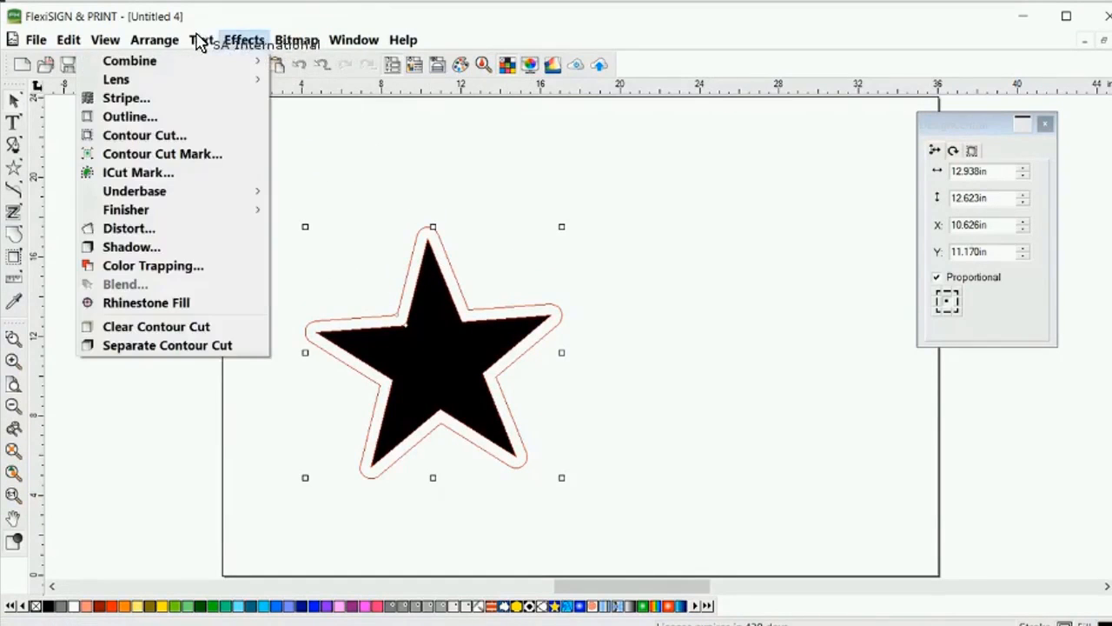
pyautogui.click(192, 130)
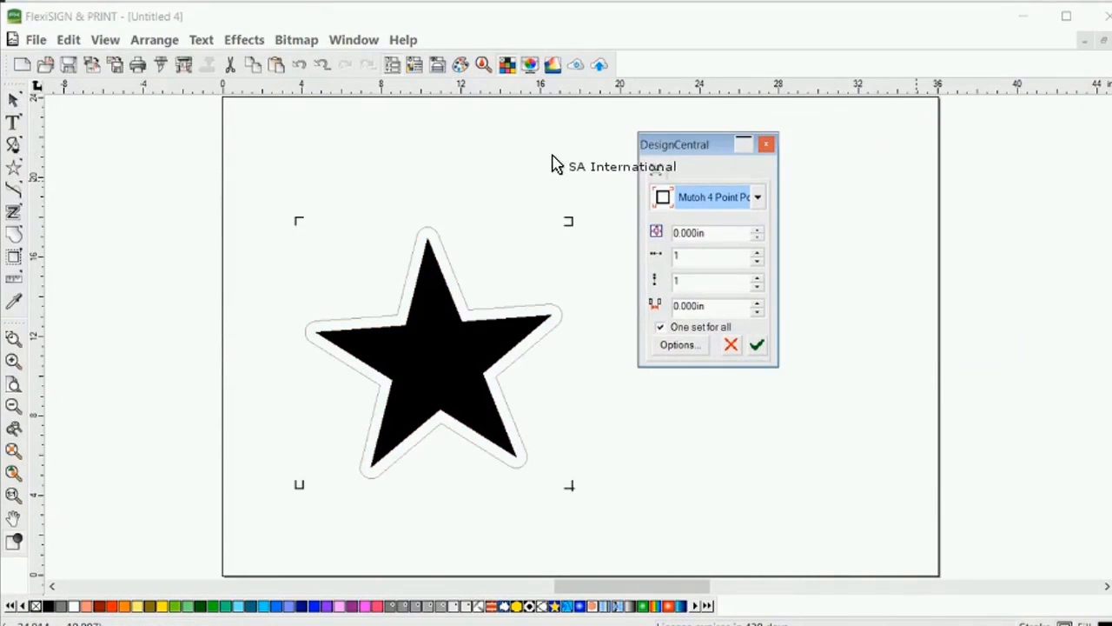
pyautogui.click(758, 198)
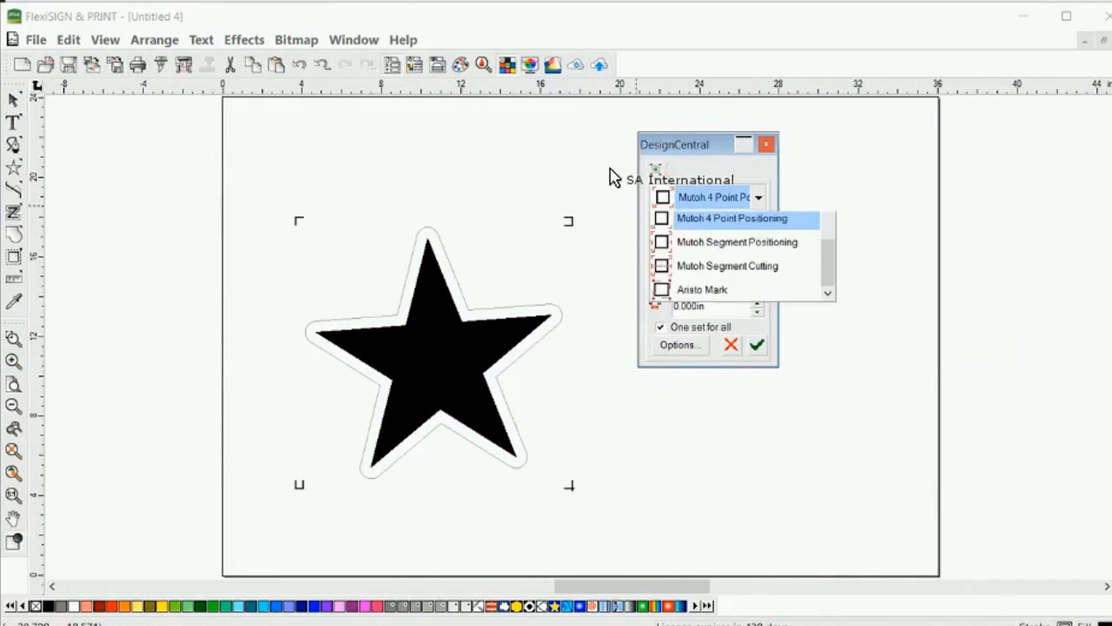
pyautogui.scroll(4, 660, 230)
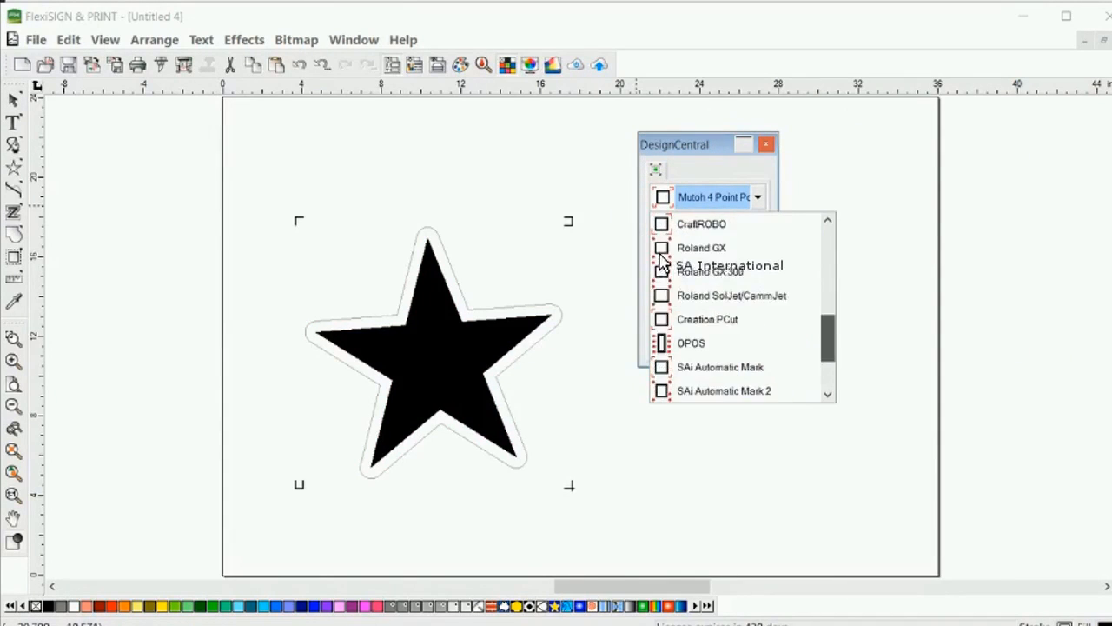
pyautogui.scroll(3, 661, 231)
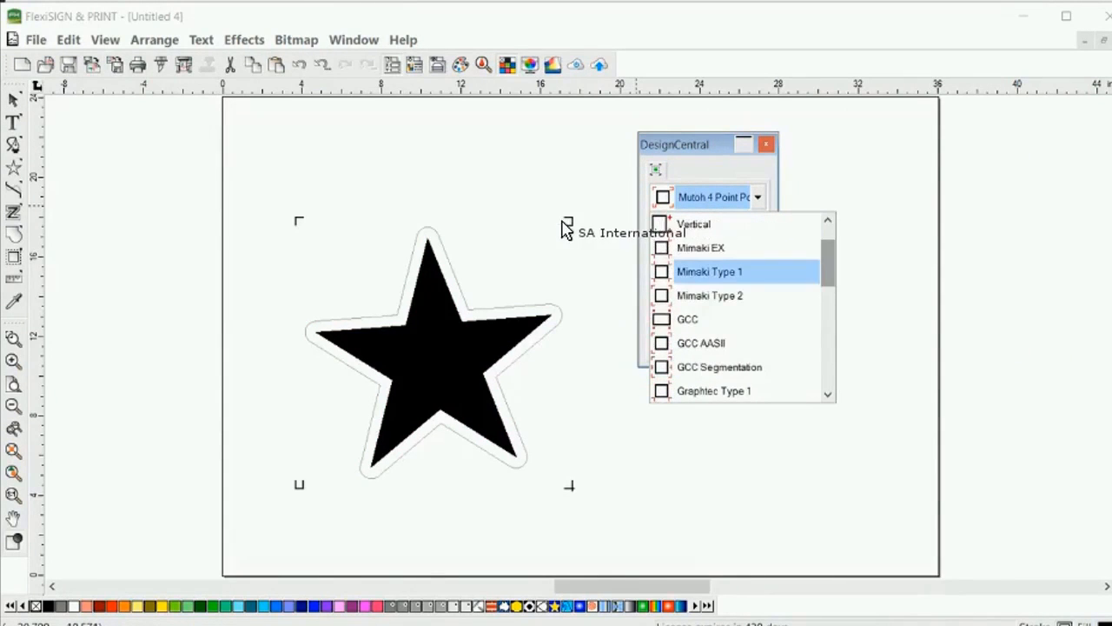
pyautogui.click(709, 271)
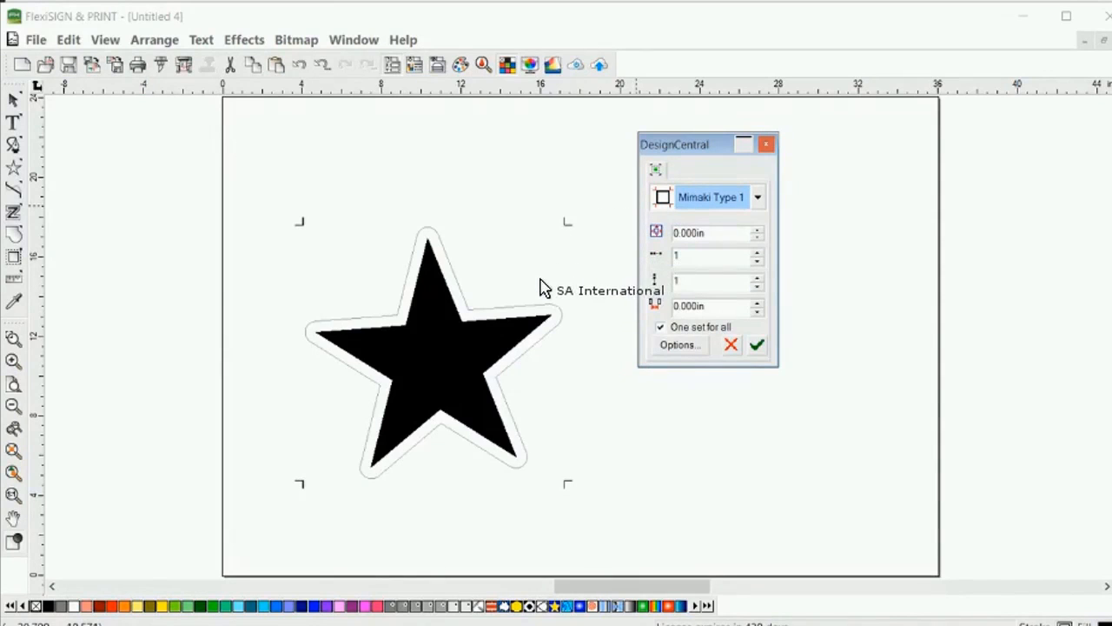
# Set the thickness of the Mimaki marks around the star to 0.066 in
pyautogui.click(680, 345)
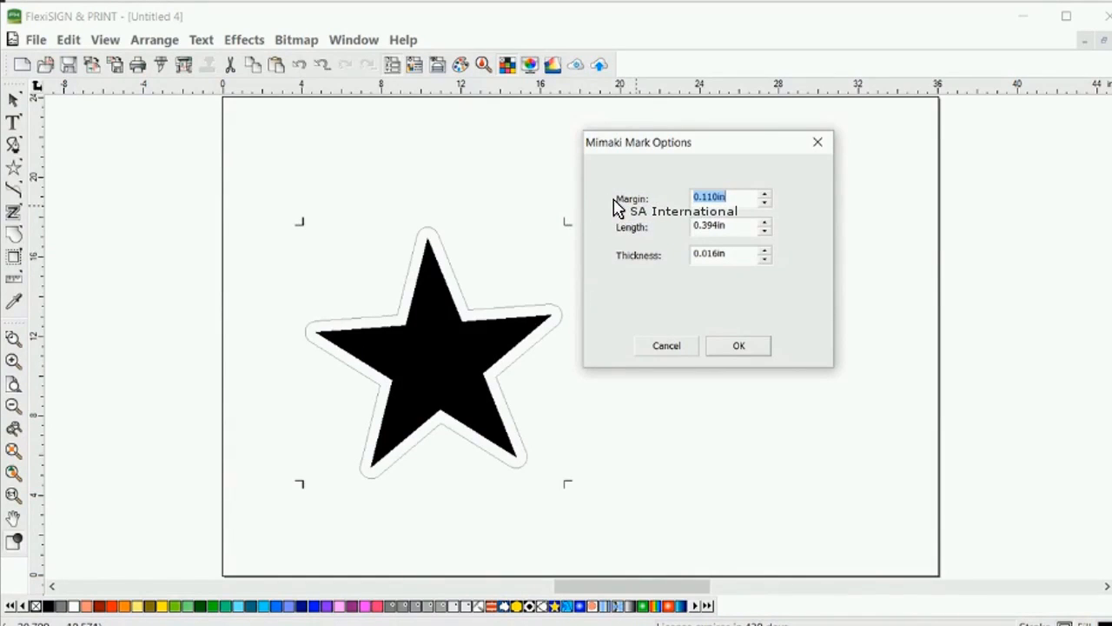
pyautogui.press('Tab')
pyautogui.press('Tab')
pyautogui.write('0.066in')
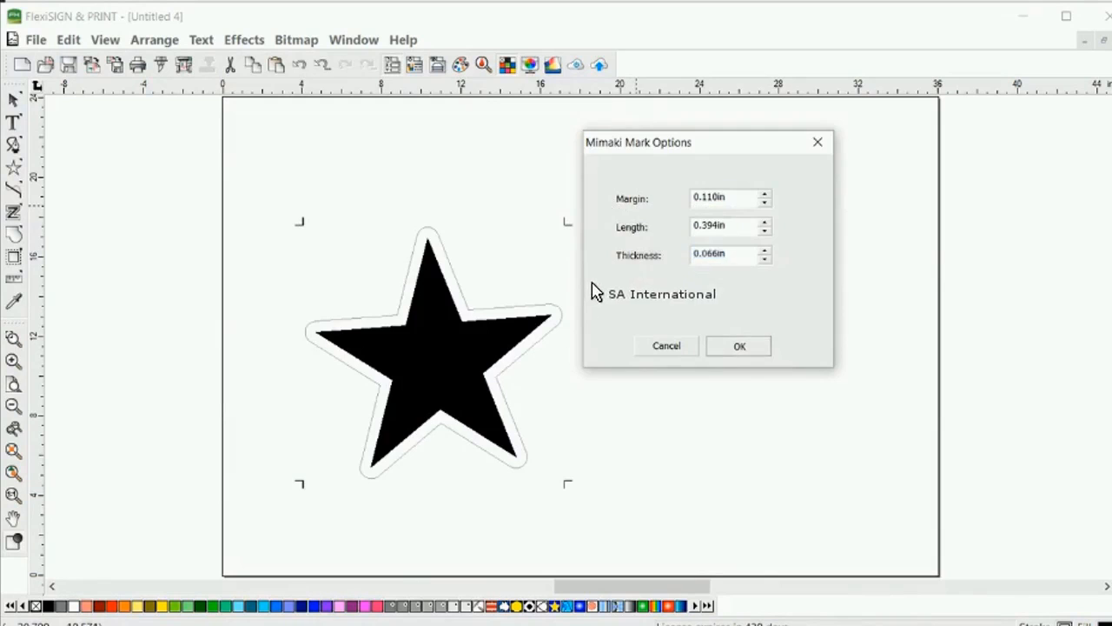
pyautogui.press('Return')
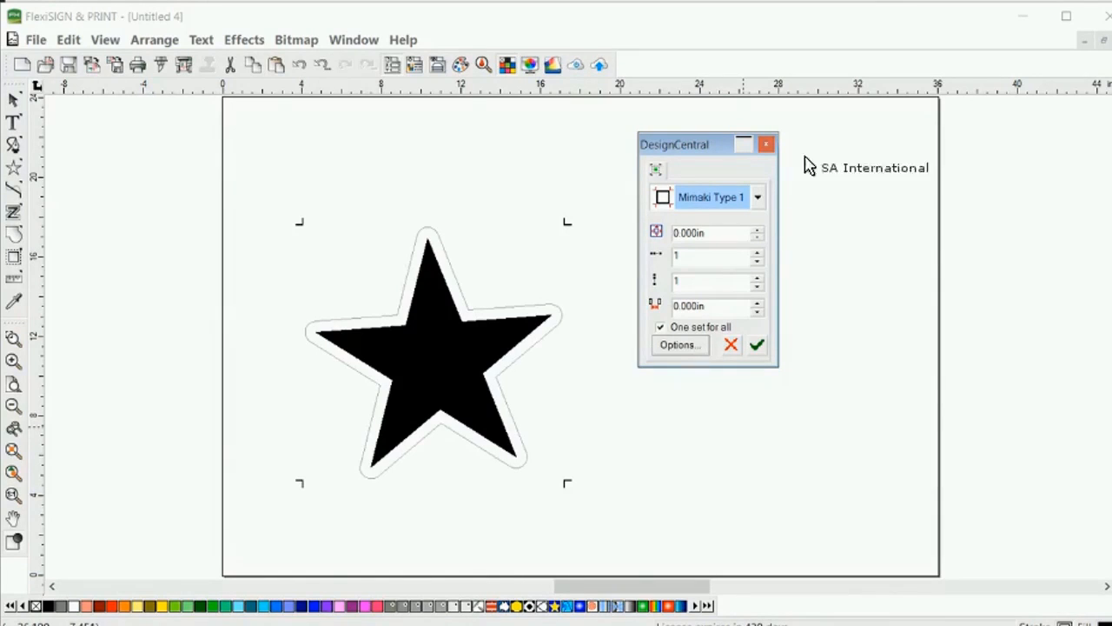
# Close the star document and the little-birds.fs document without saving the changes
pyautogui.hotkey('ctrl', 'w')
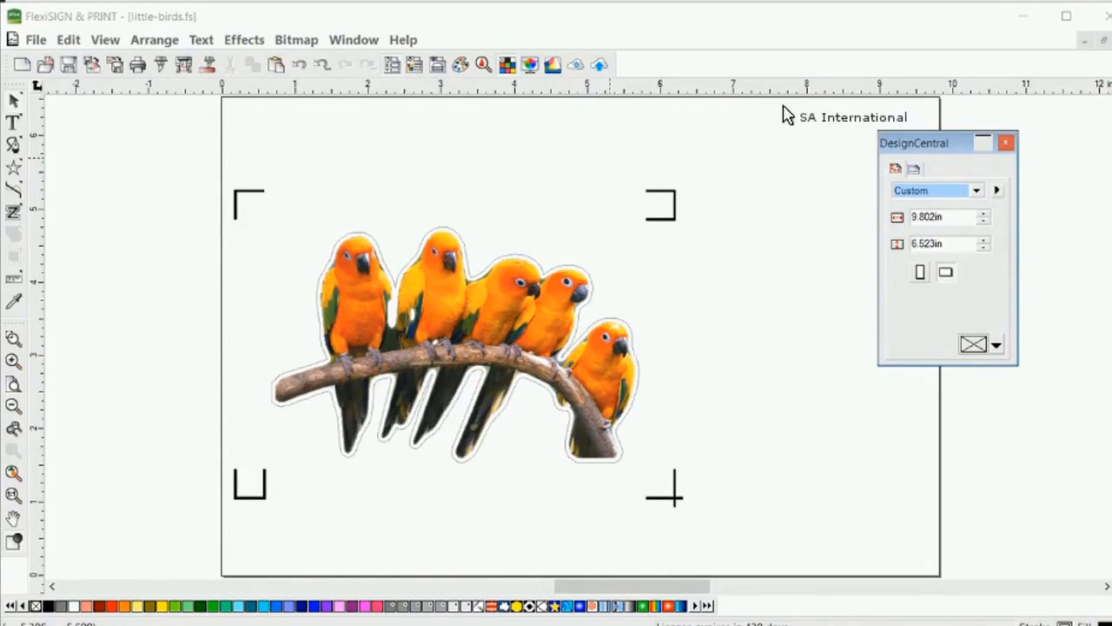
pyautogui.hotkey('alt', 'F4')
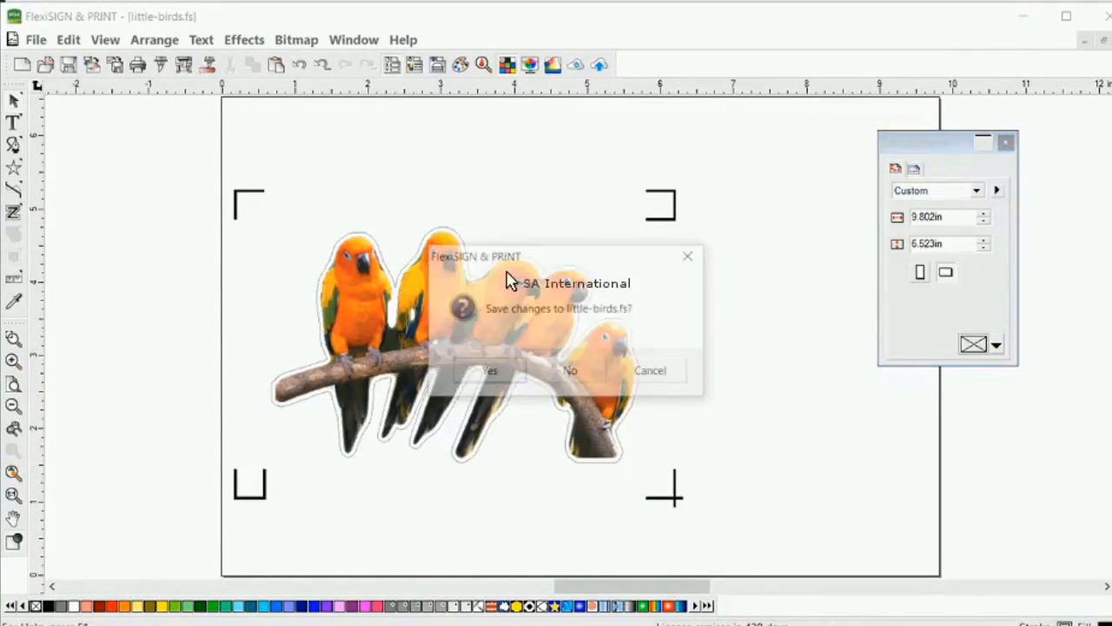
pyautogui.press('n')
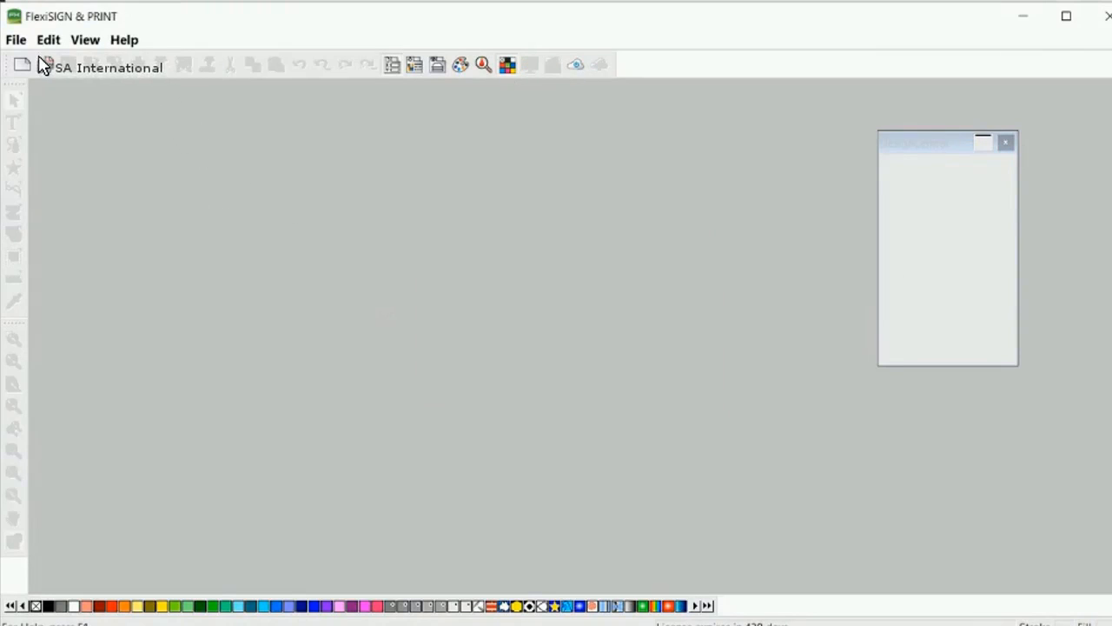
# Open the LitteGirl_Beach JPG from the Print n Cut Webinar folder and load it into RIP and Print
pyautogui.click(45, 64)
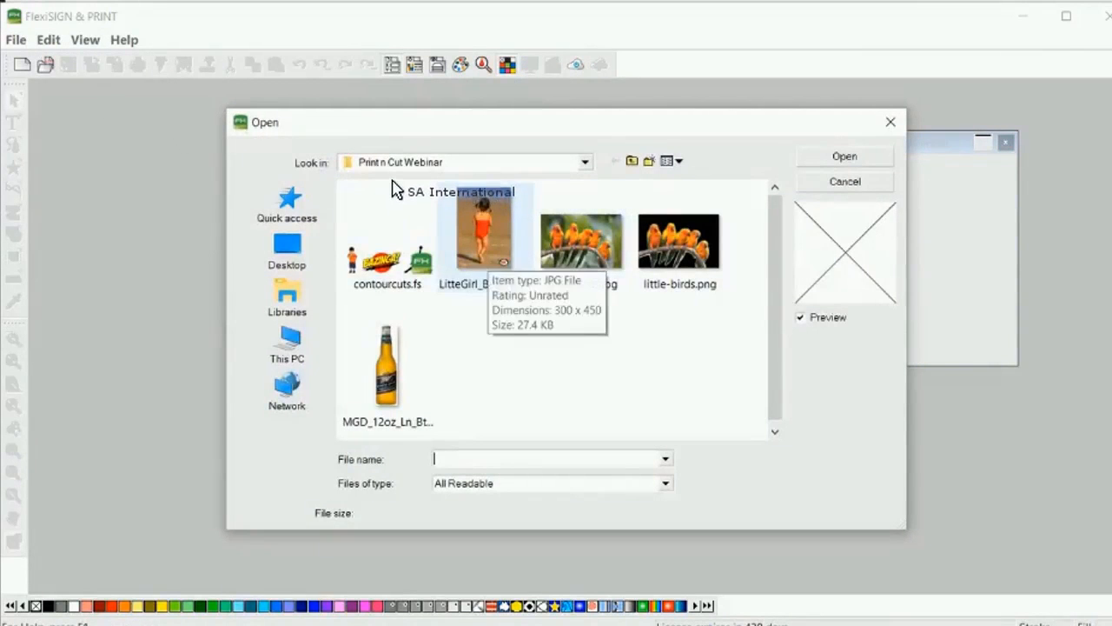
pyautogui.doubleClick(489, 250)
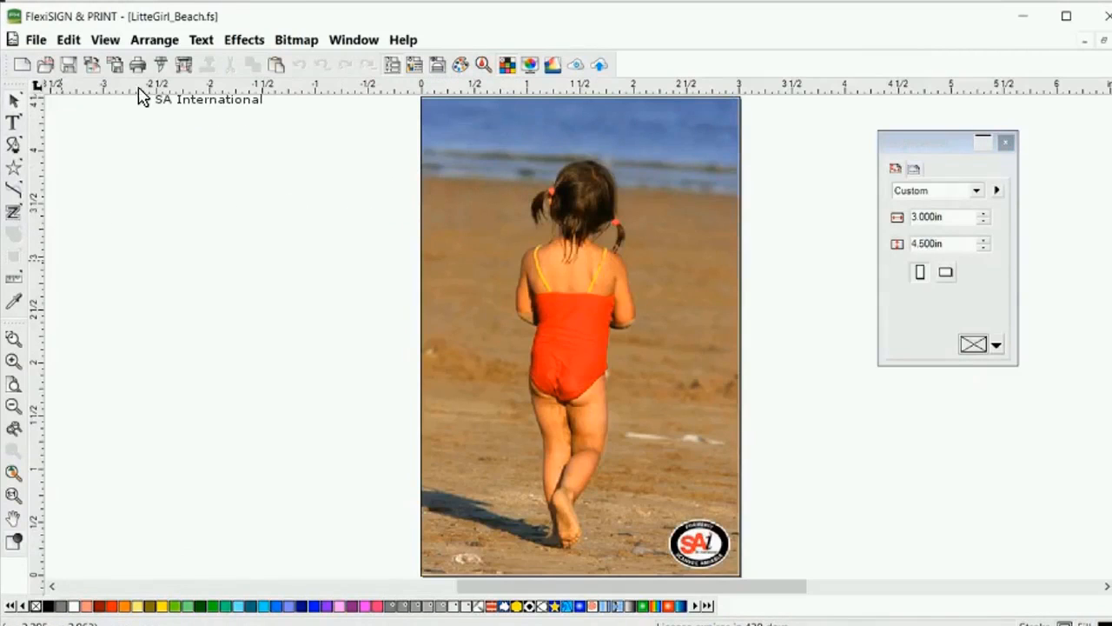
pyautogui.click(150, 57)
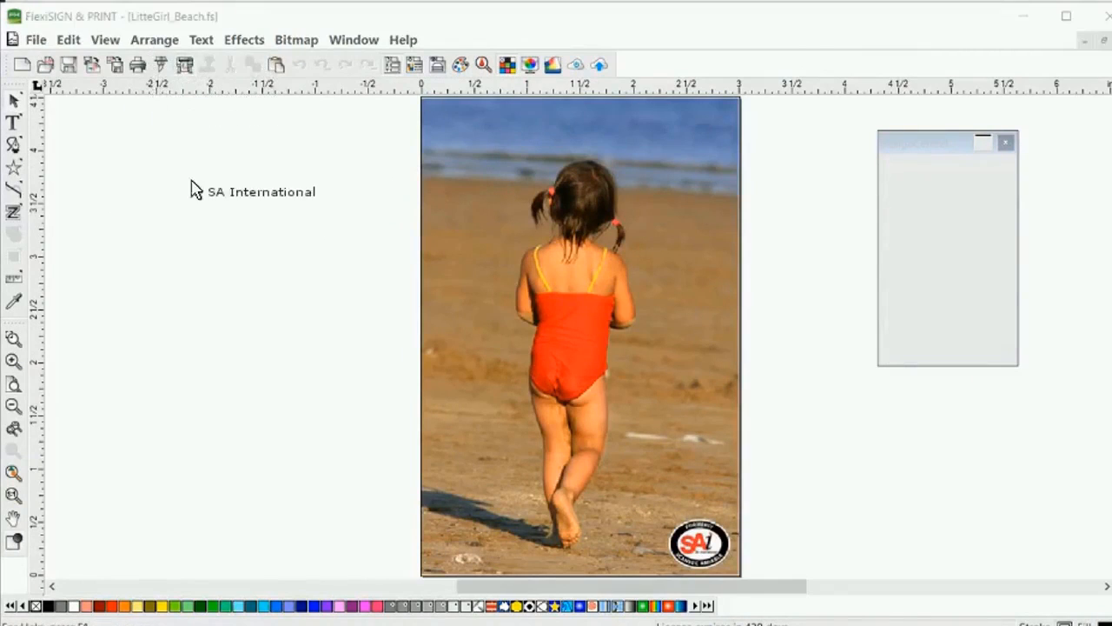
pyautogui.press('Return')
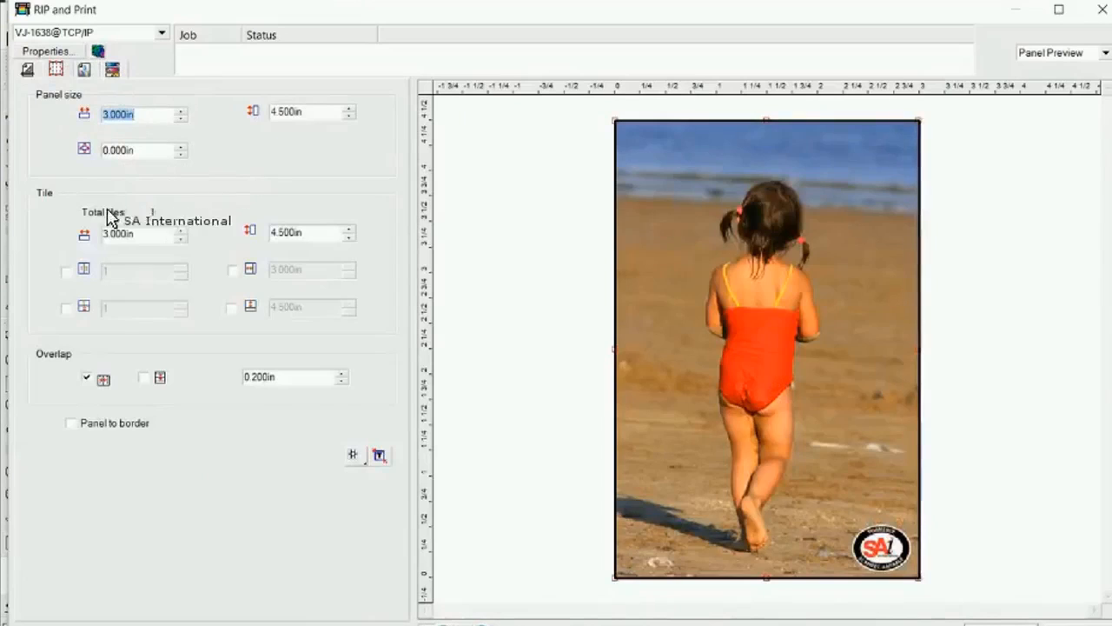
# Split the beach photo into 2 by 2 equal tiles and turn on the second overlap direction
pyautogui.click(57, 247)
pyautogui.click(66, 272)
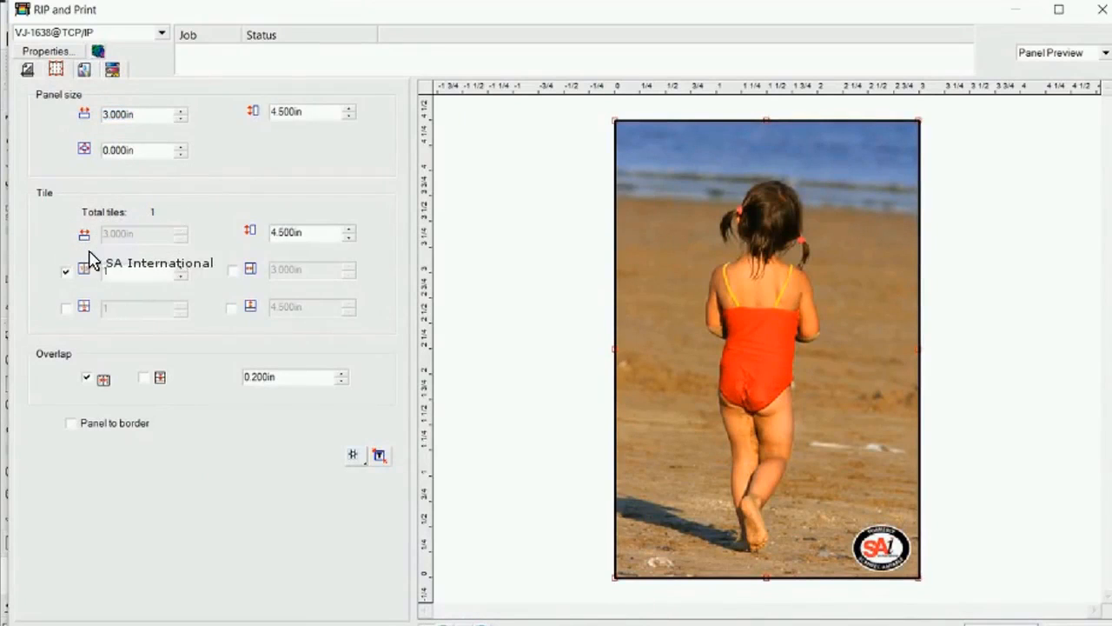
pyautogui.click(66, 308)
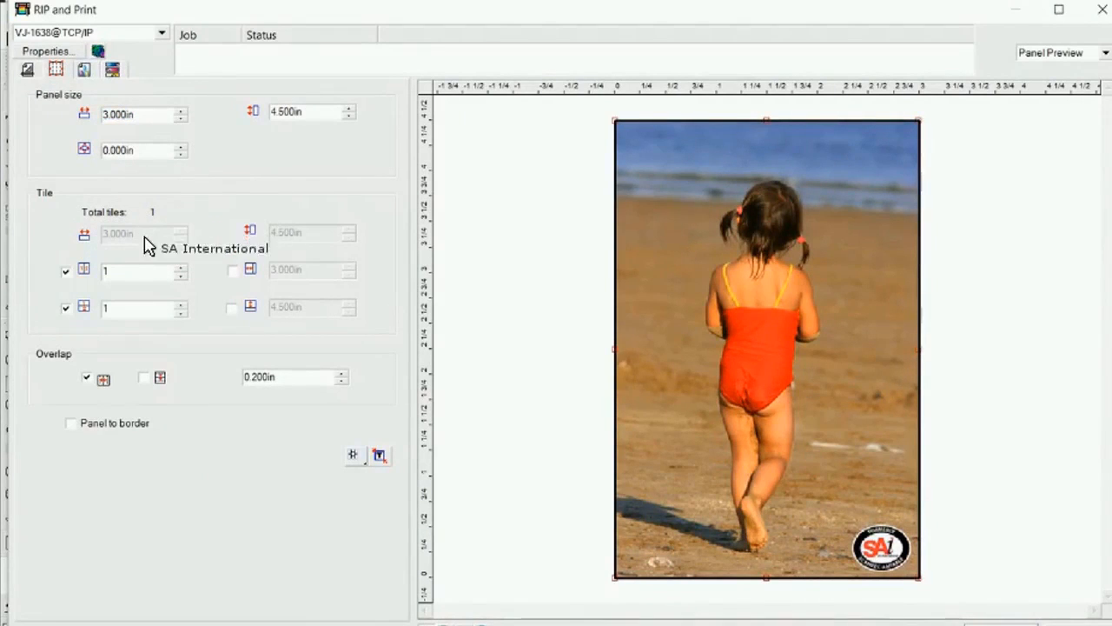
pyautogui.click(180, 267)
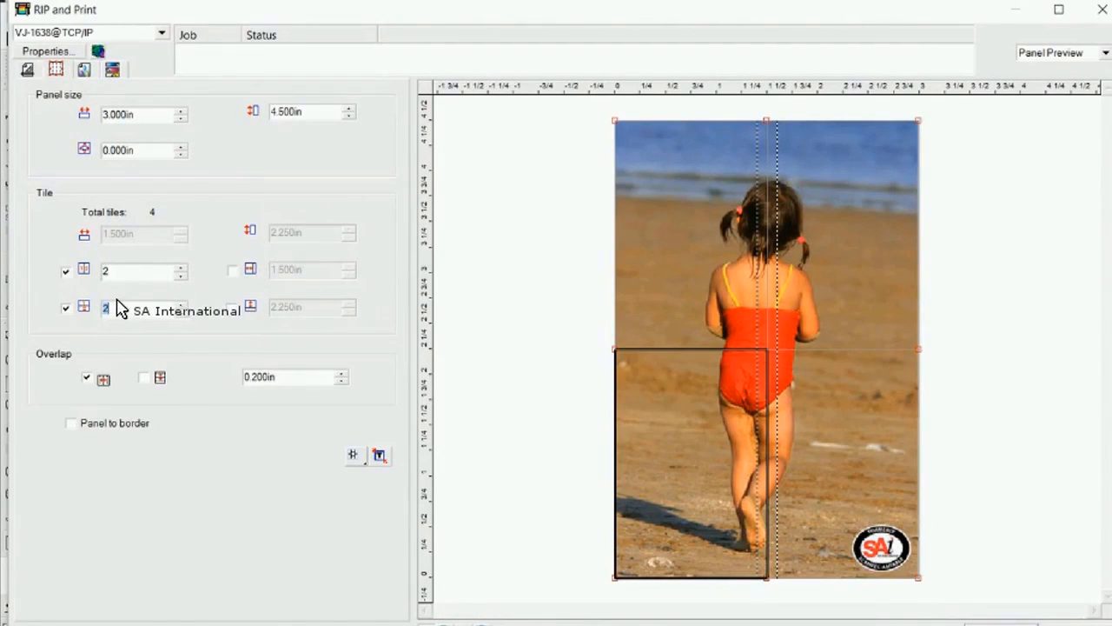
pyautogui.click(143, 377)
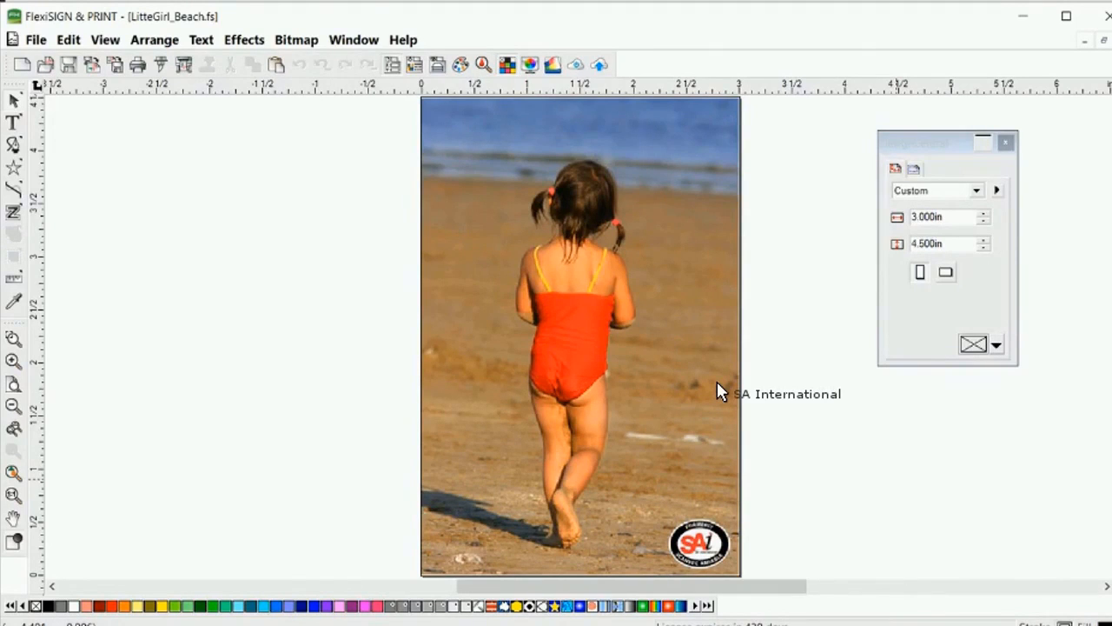
# In FlexiSIGN & PRINT, apply a contour cut around the beach photo with an offset of about 0.098 in
pyautogui.click(513, 292)
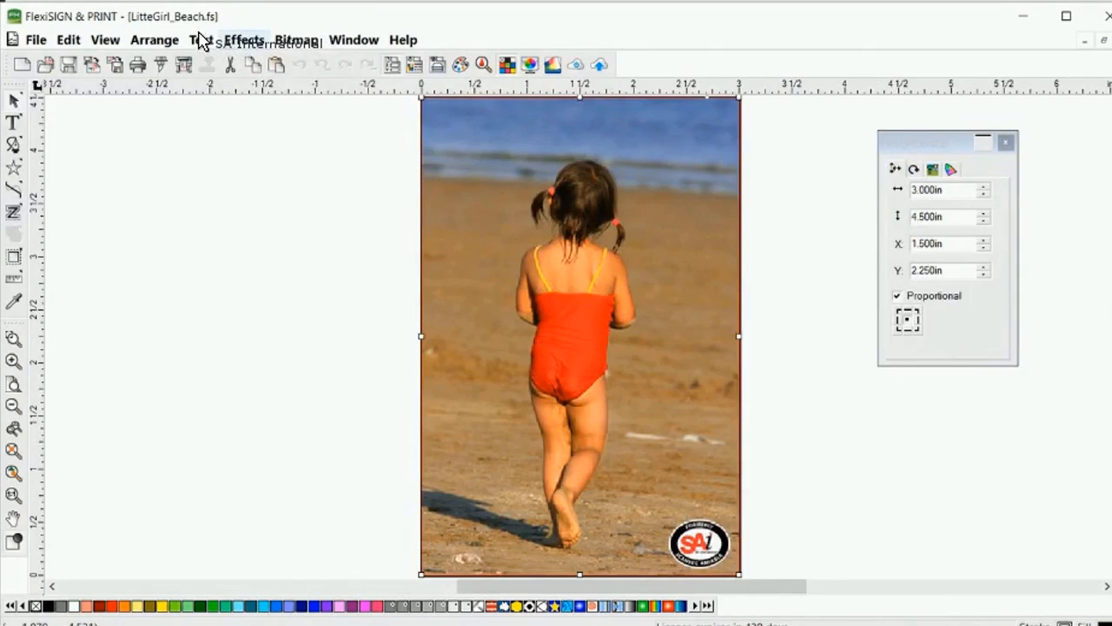
pyautogui.click(239, 40)
pyautogui.click(182, 134)
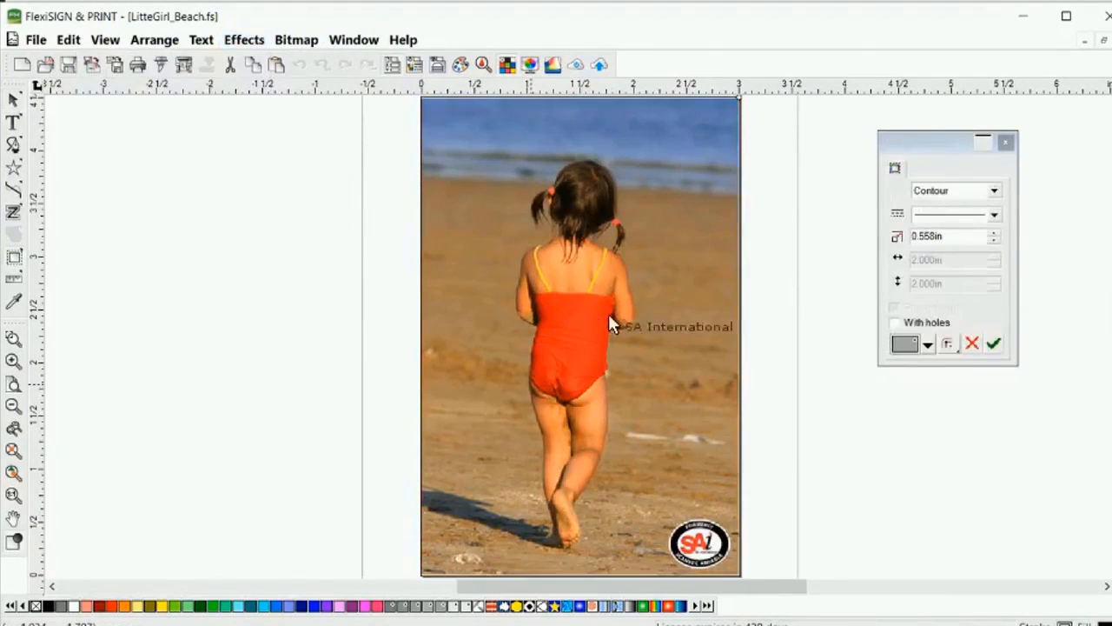
pyautogui.scroll(2, 666, 361)
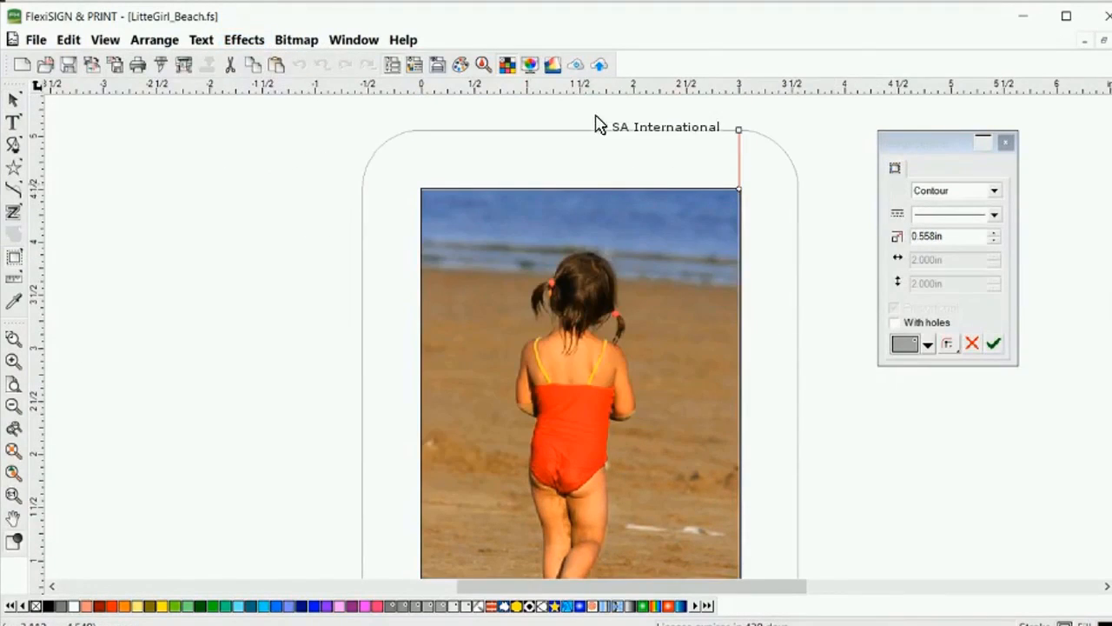
pyautogui.moveTo(739, 129); pyautogui.dragTo(738, 179)
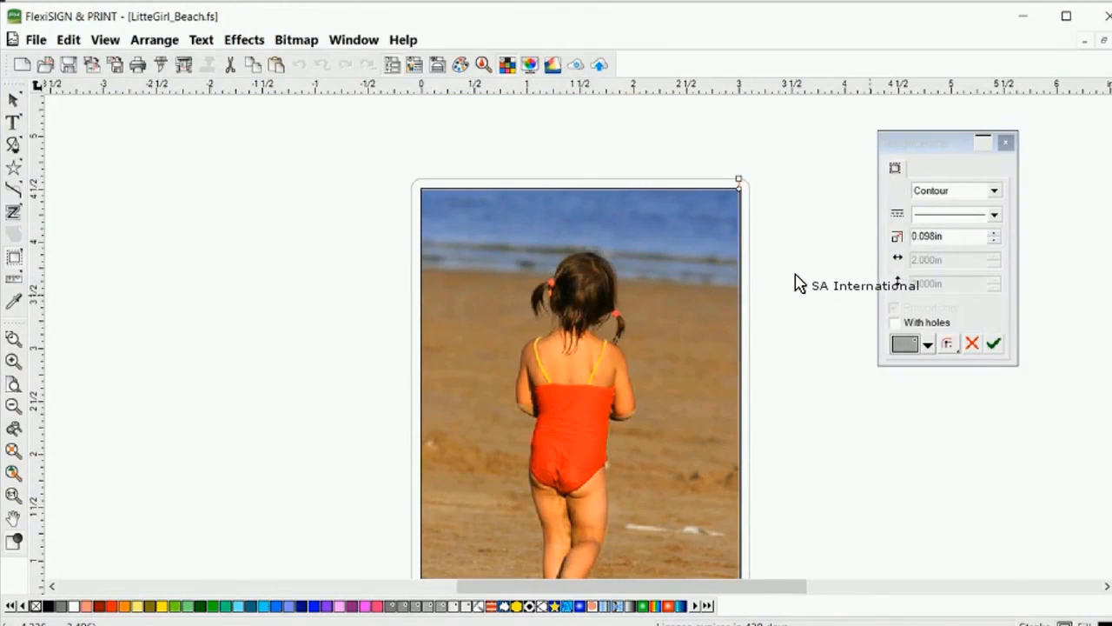
pyautogui.click(994, 343)
pyautogui.click(225, 220)
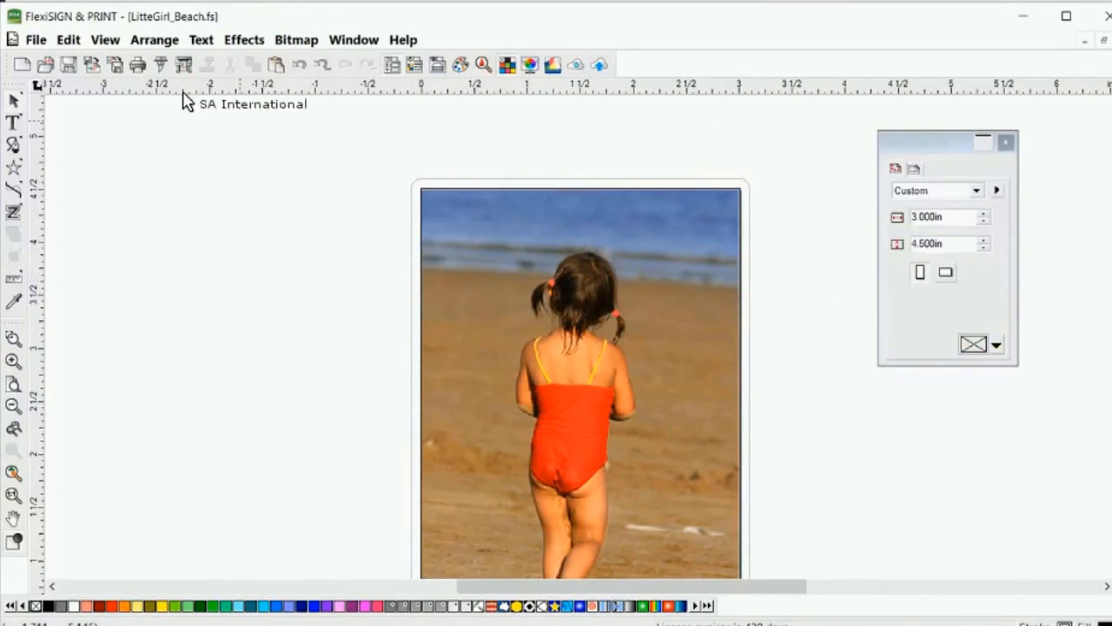
# Load the contour-cut beach photo into RIP and Print, resetting the changed panels and keeping the RIP and Print settings
pyautogui.click(156, 65)
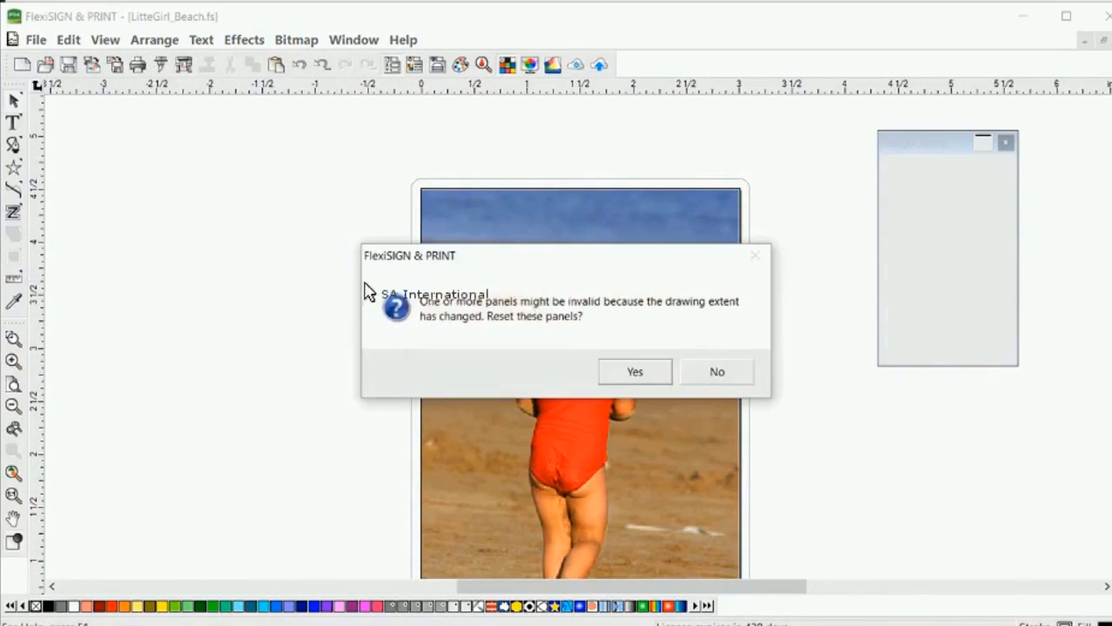
pyautogui.press('Return')
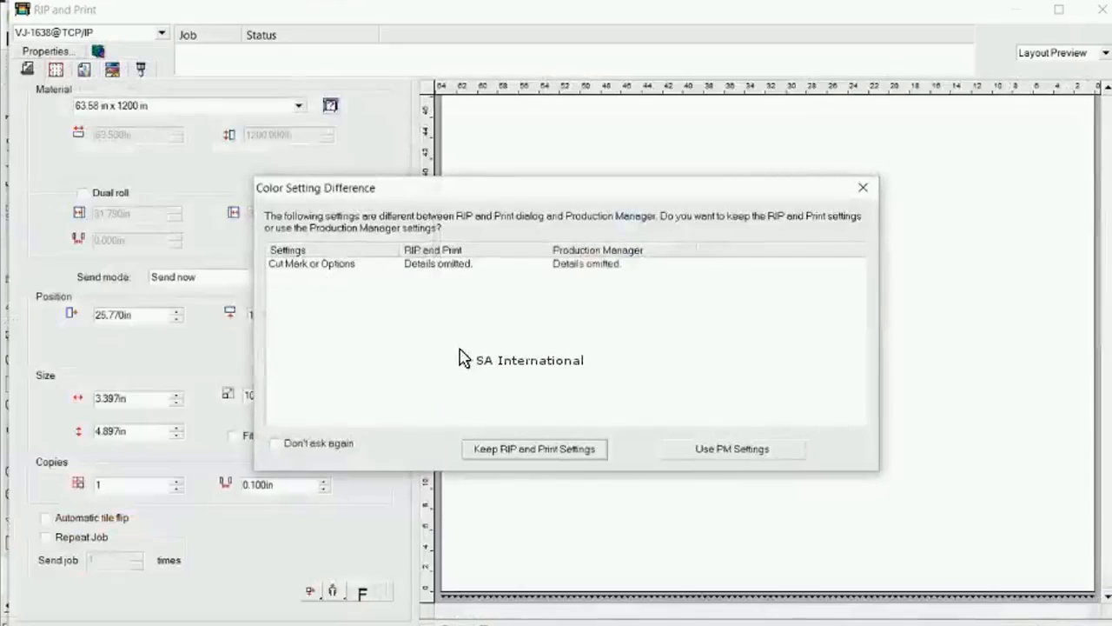
pyautogui.press('Return')
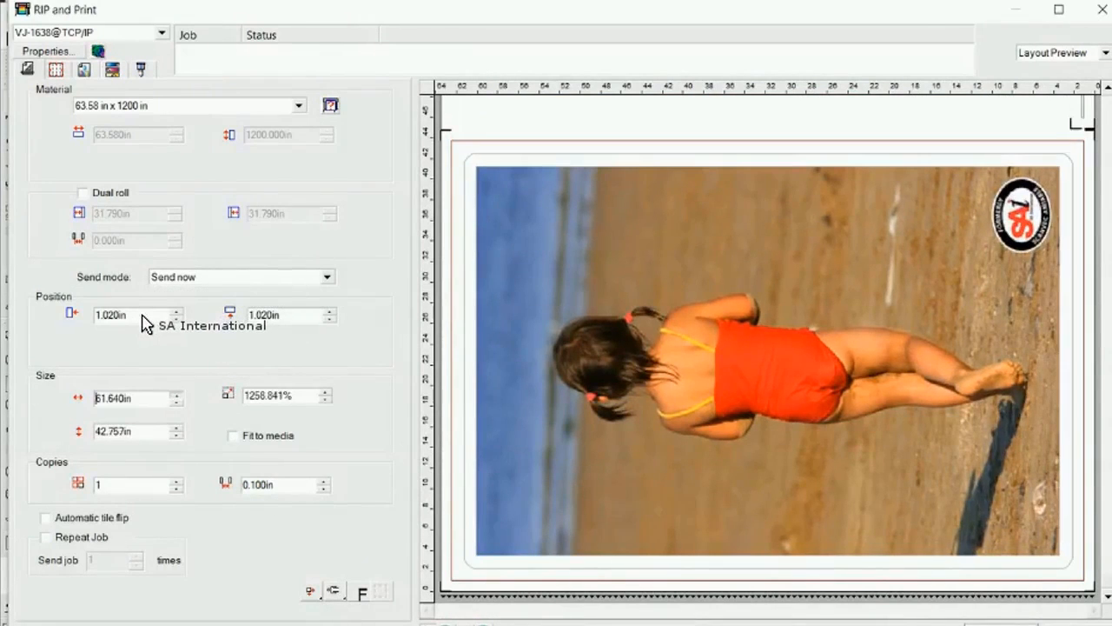
# Enlarge the print job proportionally to a width of 83.040 in so that it exceeds the 63.58 in material
pyautogui.press('Up')
pyautogui.press('Up')
pyautogui.press('Up')
pyautogui.press('Up')
pyautogui.press('Up')
pyautogui.press('Up')
pyautogui.press('Up')
pyautogui.press('Up')
pyautogui.press('Up')
pyautogui.press('Up')
pyautogui.press('Up')
pyautogui.press('Up')
pyautogui.press('Up')
pyautogui.press('Up')
pyautogui.press('Up')
pyautogui.press('Up')
pyautogui.press('Up')
pyautogui.press('Up')
pyautogui.press('Up')
pyautogui.press('Up')
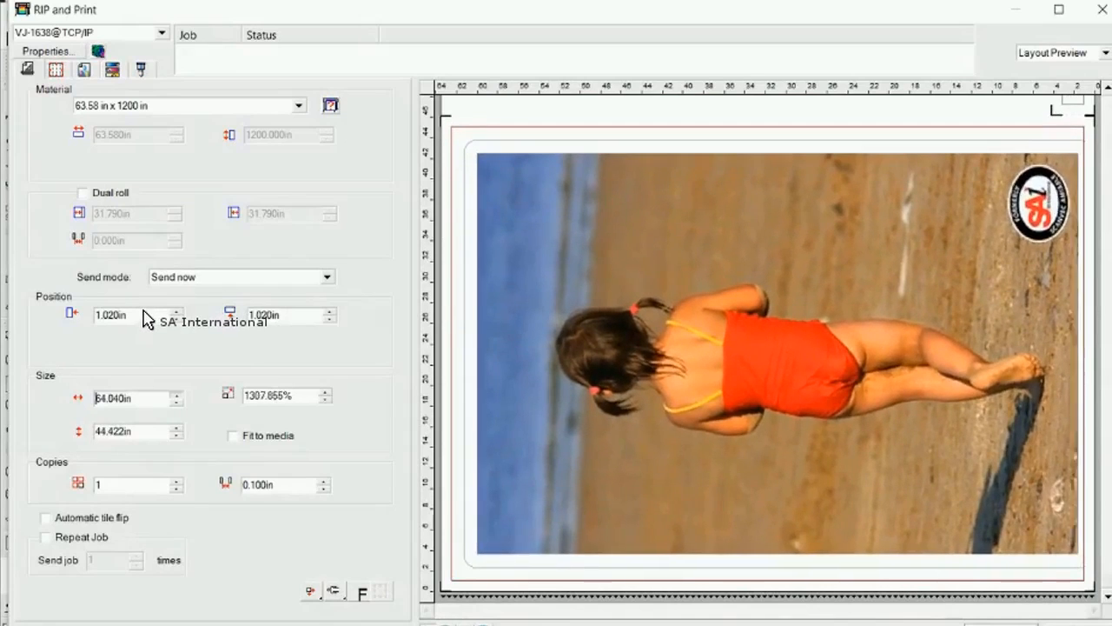
pyautogui.press('Up')
pyautogui.press('Up')
pyautogui.press('Up')
pyautogui.press('Up')
pyautogui.press('Up')
pyautogui.press('Up')
pyautogui.press('Up')
pyautogui.press('Up')
pyautogui.press('Up')
pyautogui.press('Up')
pyautogui.press('Up')
pyautogui.press('Up')
pyautogui.press('Up')
pyautogui.press('Up')
pyautogui.press('Up')
pyautogui.press('Up')
pyautogui.press('Up')
pyautogui.press('Up')
pyautogui.press('Up')
pyautogui.press('Up')
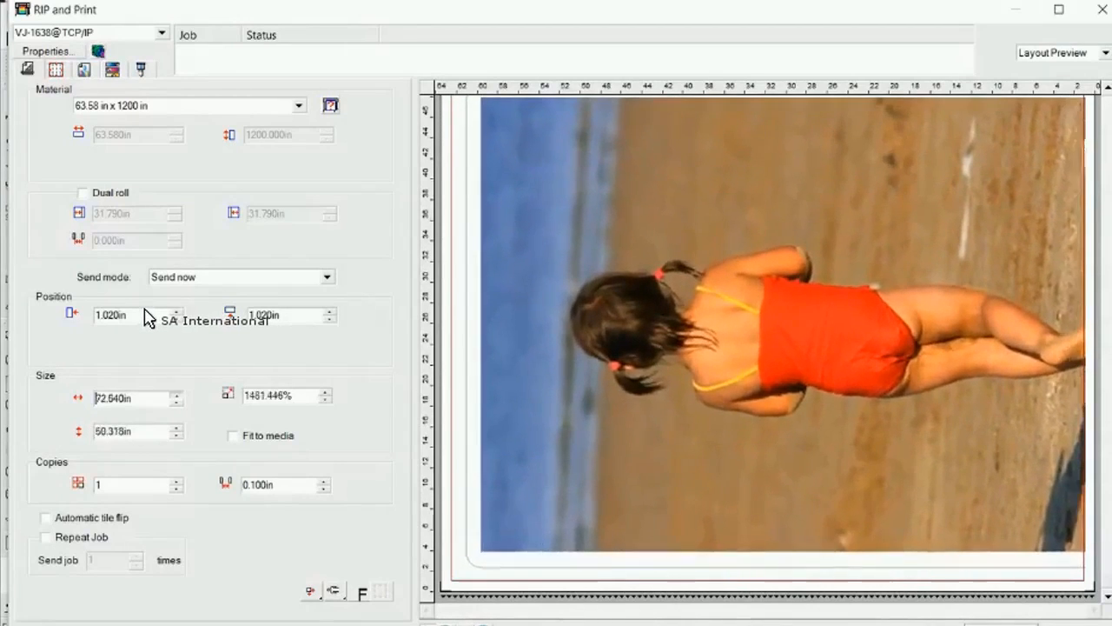
pyautogui.press('Up')
pyautogui.press('Up')
pyautogui.press('Up')
pyautogui.press('Up')
pyautogui.press('Up')
pyautogui.press('Up')
pyautogui.press('Up')
pyautogui.press('Up')
pyautogui.press('Up')
pyautogui.press('Up')
pyautogui.press('Up')
pyautogui.press('Up')
pyautogui.press('Up')
pyautogui.press('Up')
pyautogui.press('Up')
pyautogui.press('Up')
pyautogui.press('Up')
pyautogui.press('Up')
pyautogui.press('Up')
pyautogui.press('Up')
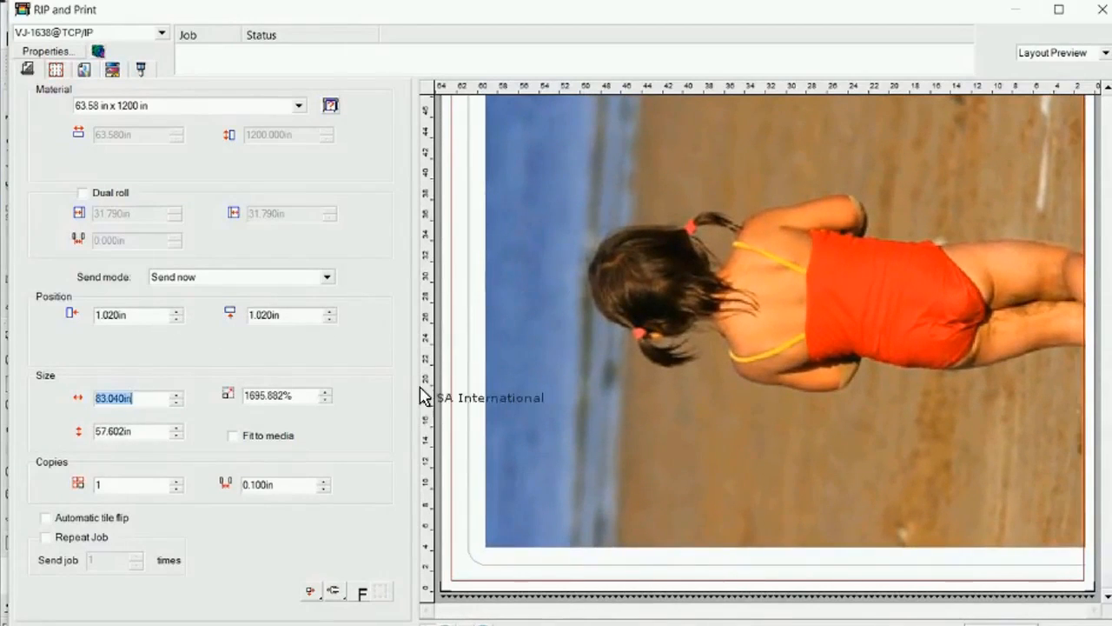
# Examine the registration marks and contour lines where the two tiles meet in the layout preview
pyautogui.click(575, 395)
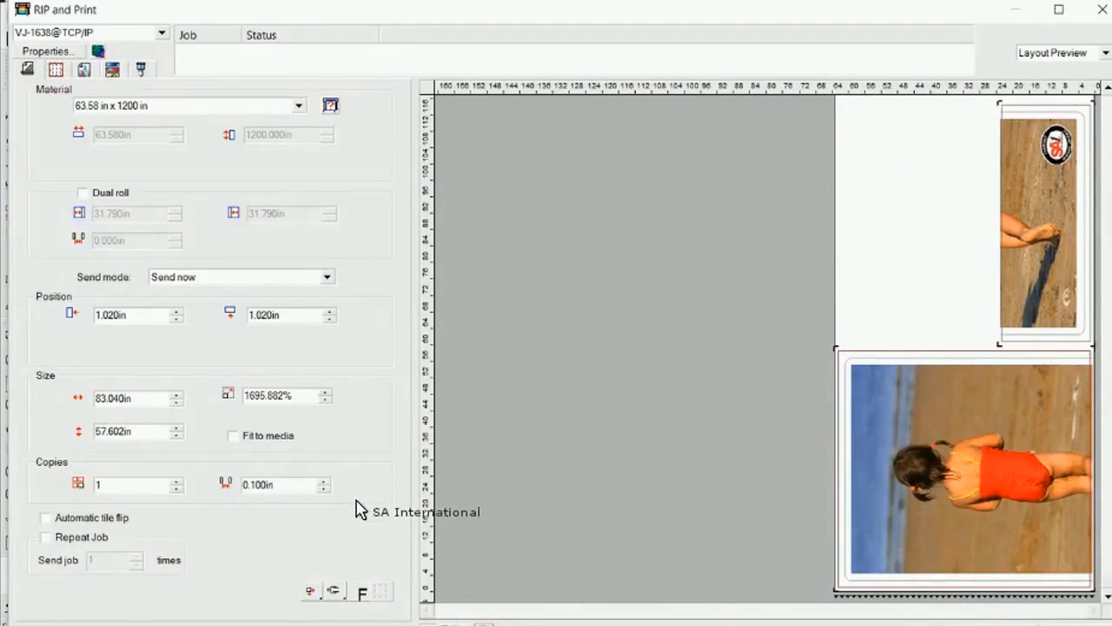
pyautogui.moveTo(982, 306); pyautogui.dragTo(1017, 367)
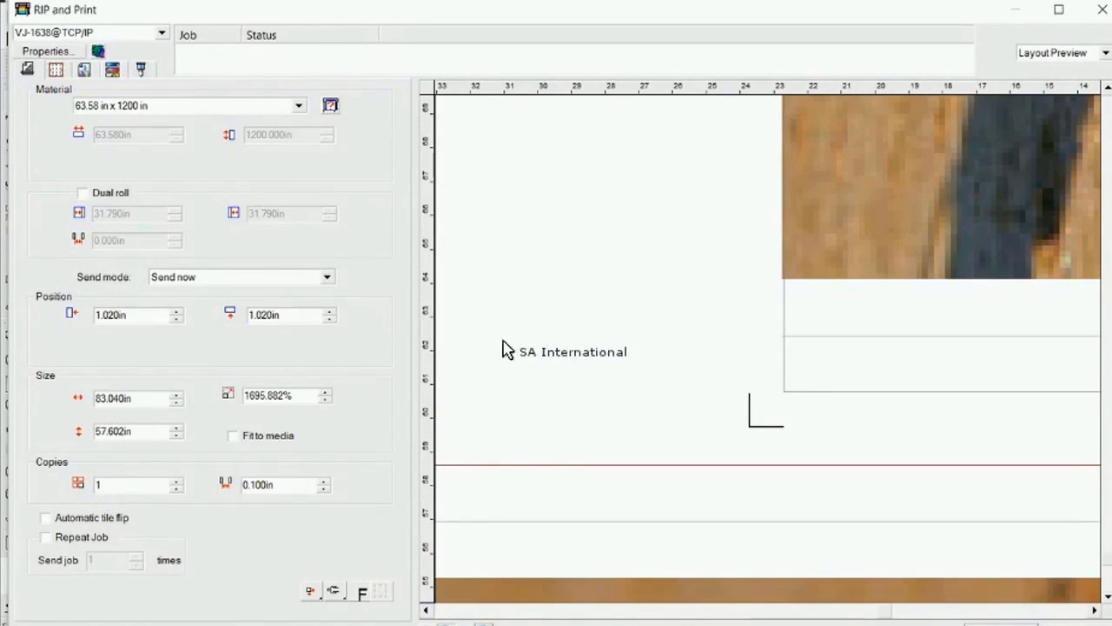
pyautogui.hotkey('ctrl', '0')
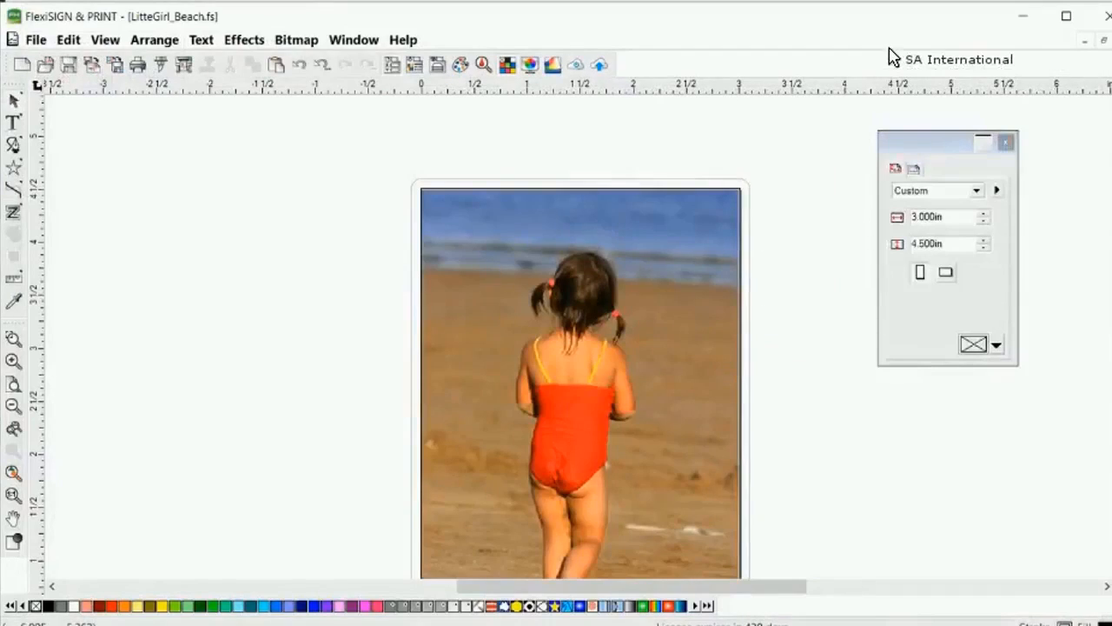
# In FlexiSIGN & PRINT, close the LitteGirl_Beach document without saving and open contourcuts.fs from the Print n Cut Webinar folder
pyautogui.hotkey('ctrl', 'w')
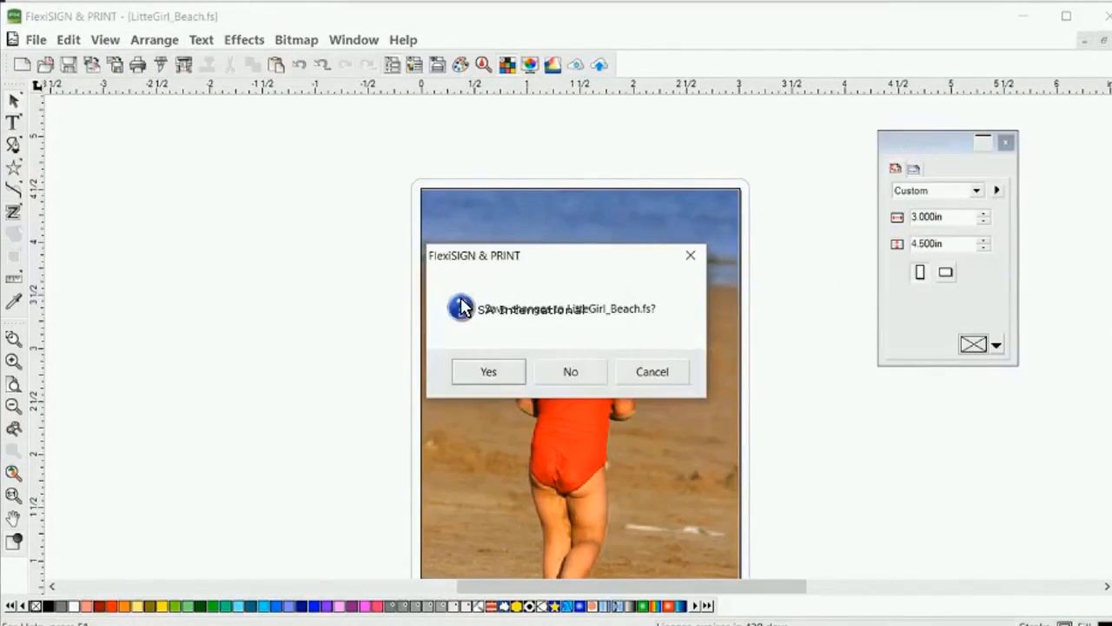
pyautogui.press('n')
pyautogui.click(45, 63)
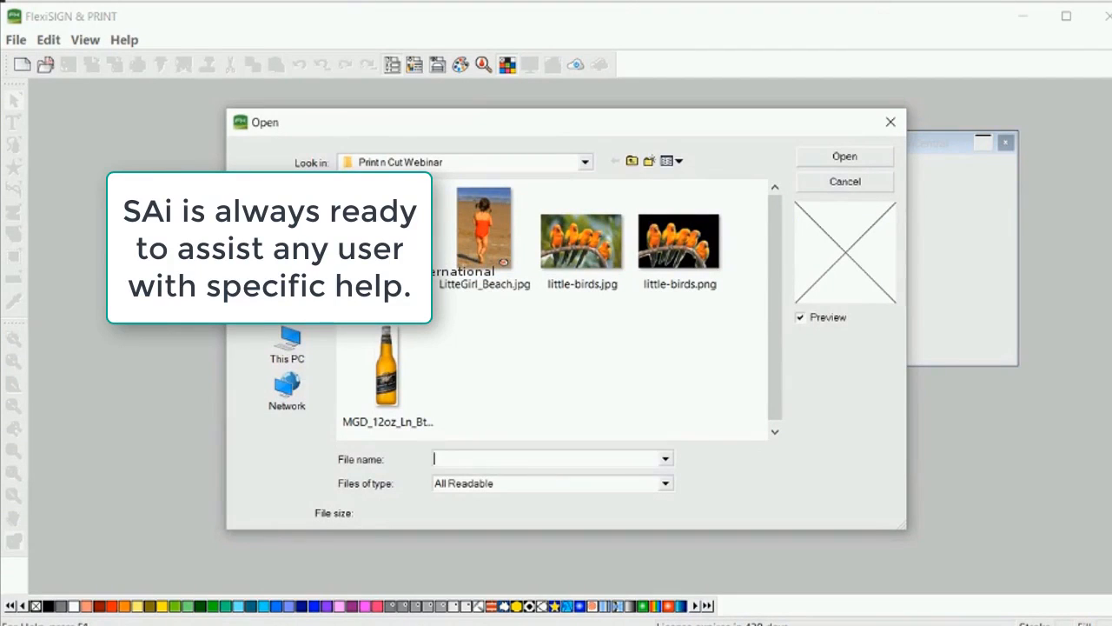
pyautogui.doubleClick(313, 218)
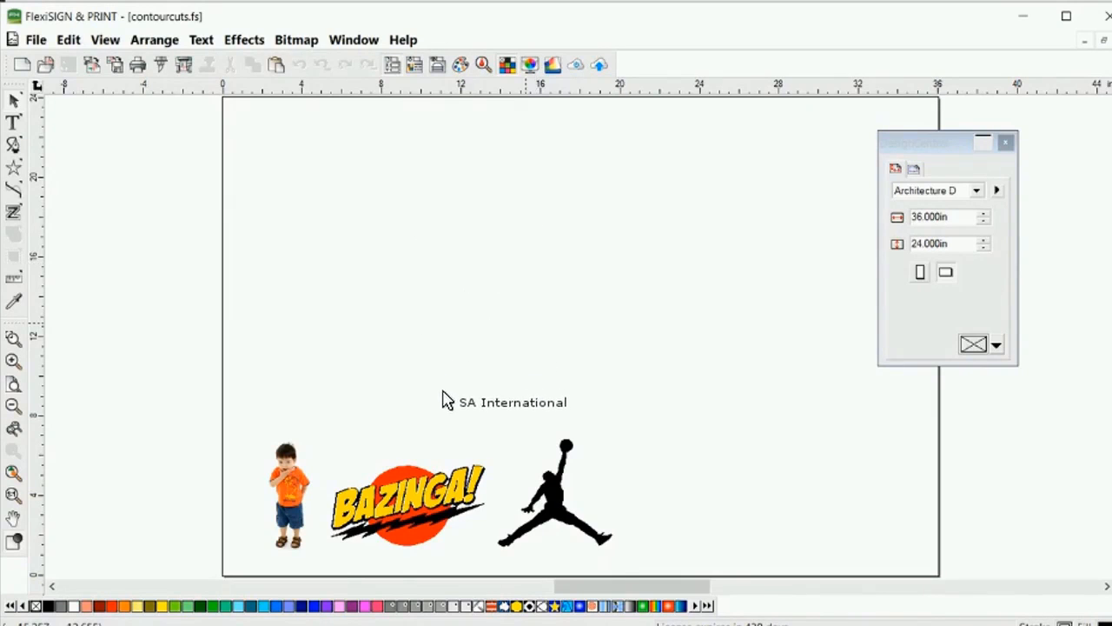
# Delete the boy and BAZINGA! graphics and move the jumping silhouette to the page's lower-left area, at about X 5.22 in, Y 4.41 in
pyautogui.moveTo(555, 492); pyautogui.dragTo(575, 277)
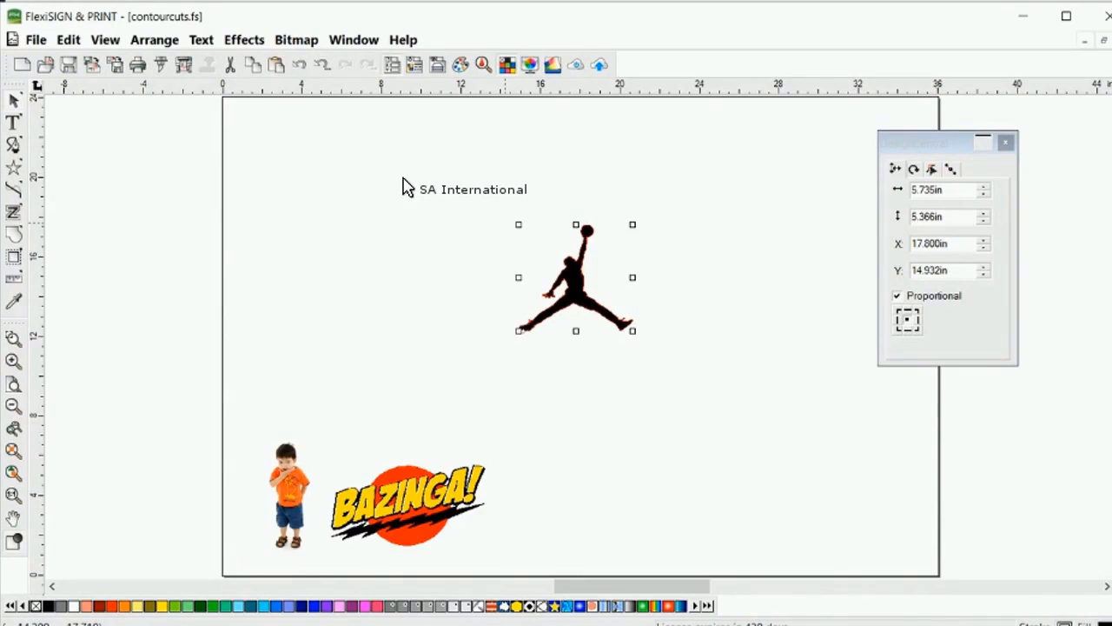
pyautogui.moveTo(252, 417); pyautogui.dragTo(474, 569)
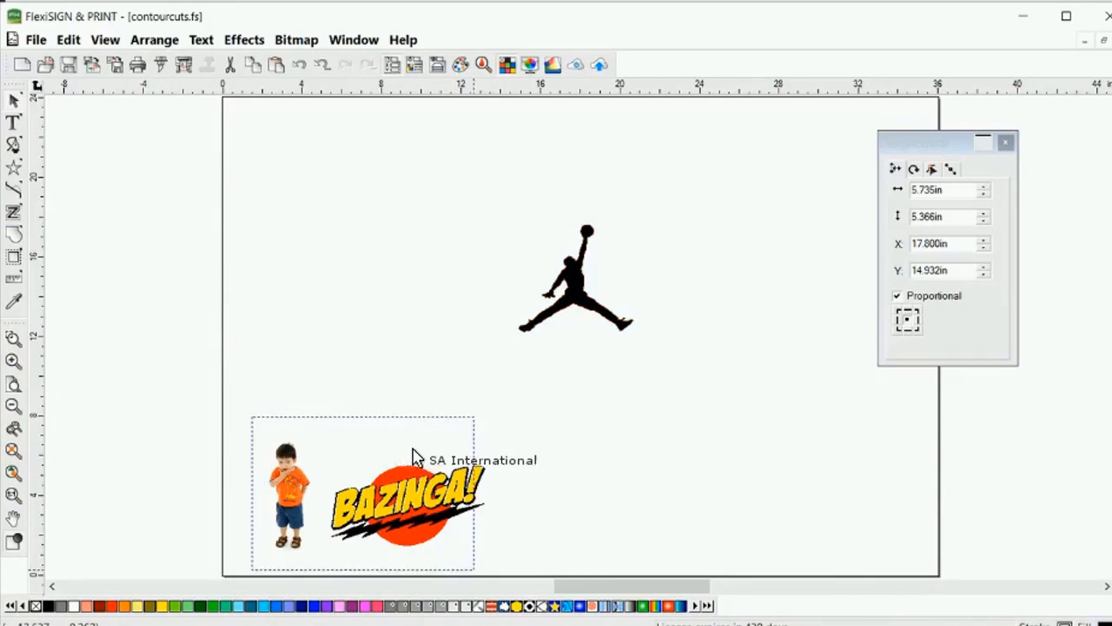
pyautogui.press('Delete')
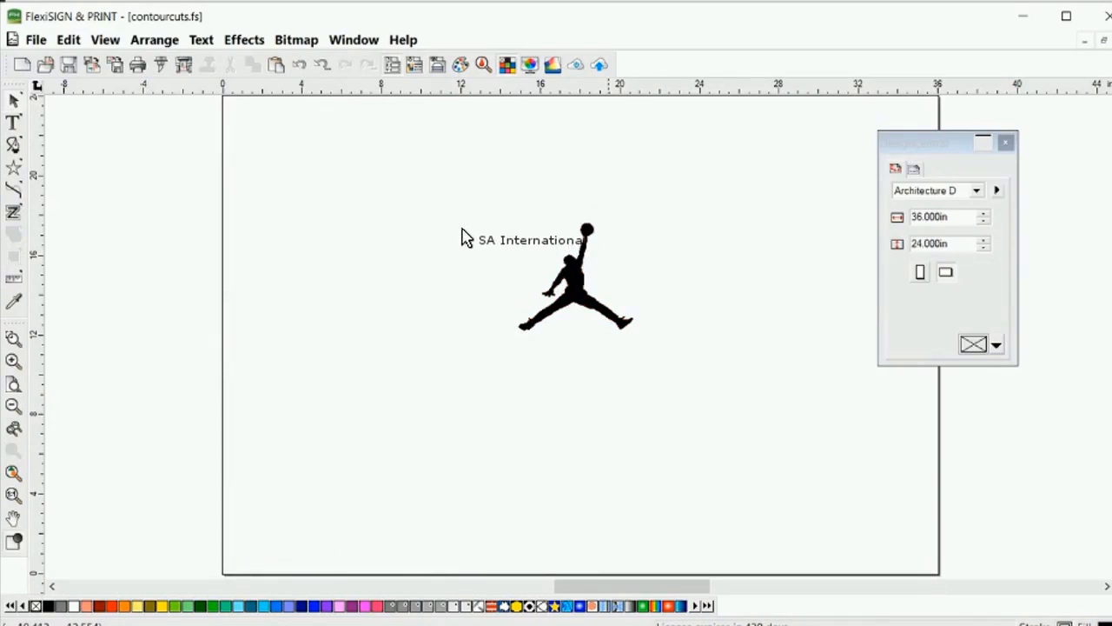
pyautogui.moveTo(585, 273); pyautogui.dragTo(335, 482)
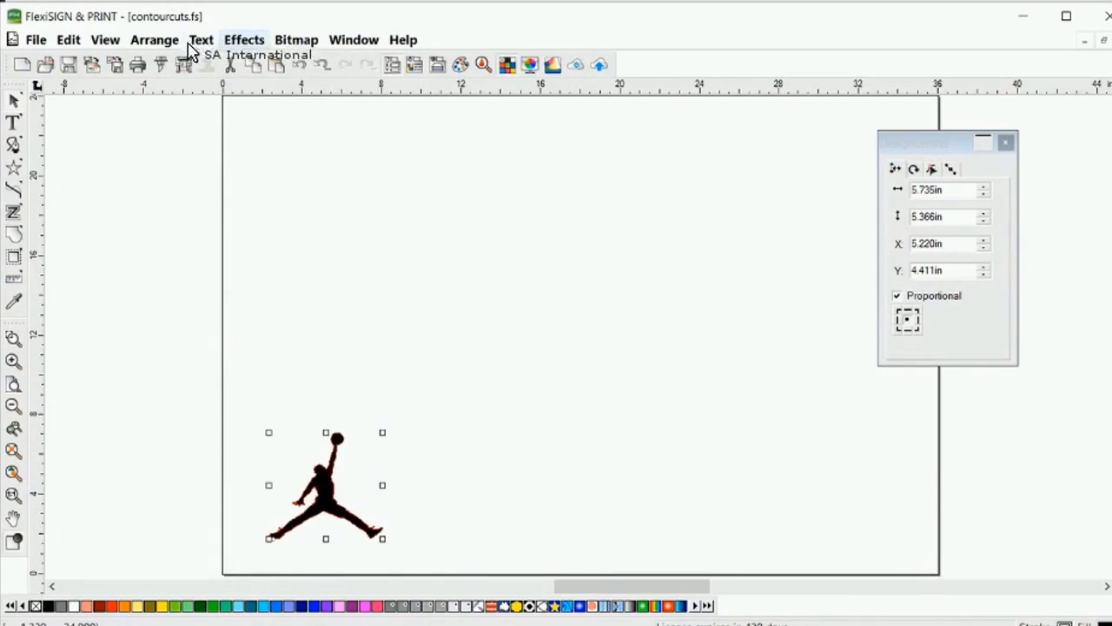
# Apply a 0.098 in contour cut around the silhouette, and add a second outer one with a dashed line style and a cut colour
pyautogui.click(244, 39)
pyautogui.click(148, 134)
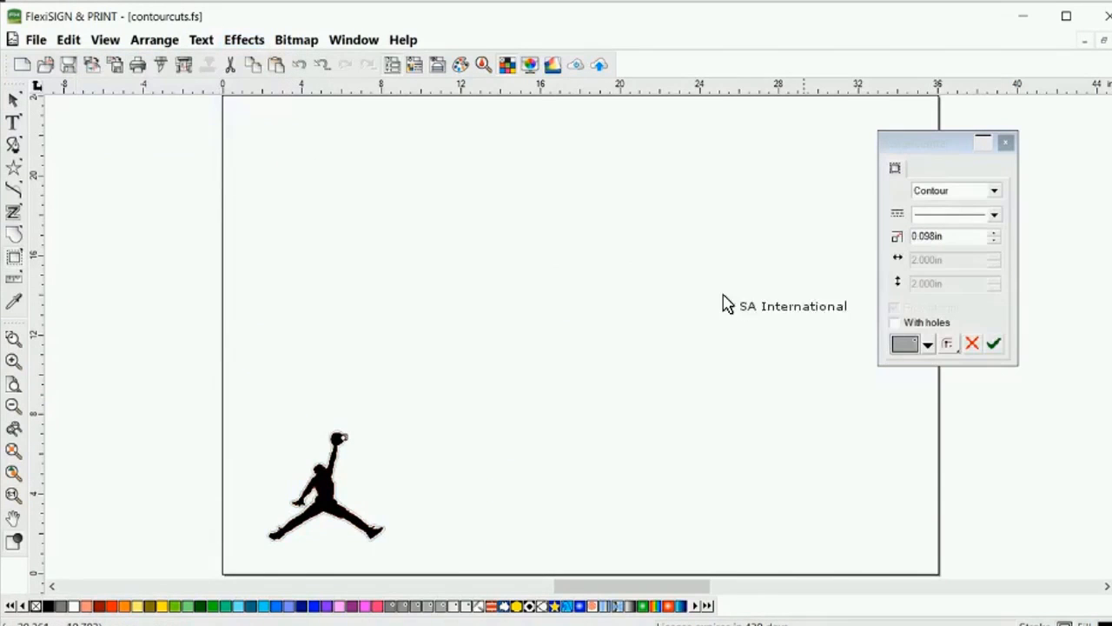
pyautogui.click(244, 39)
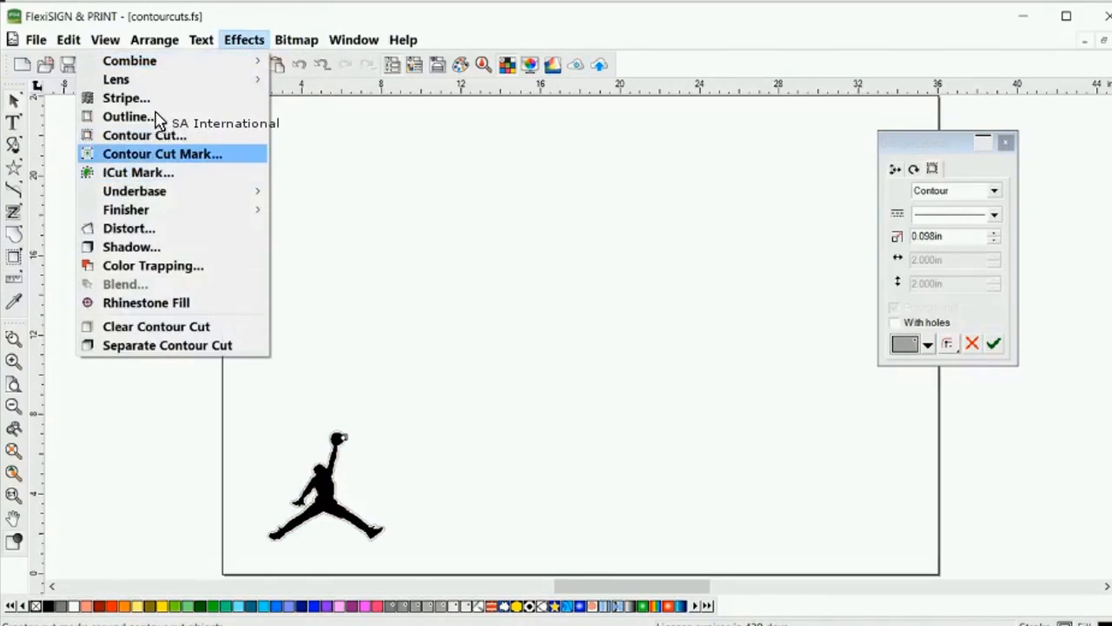
pyautogui.click(152, 133)
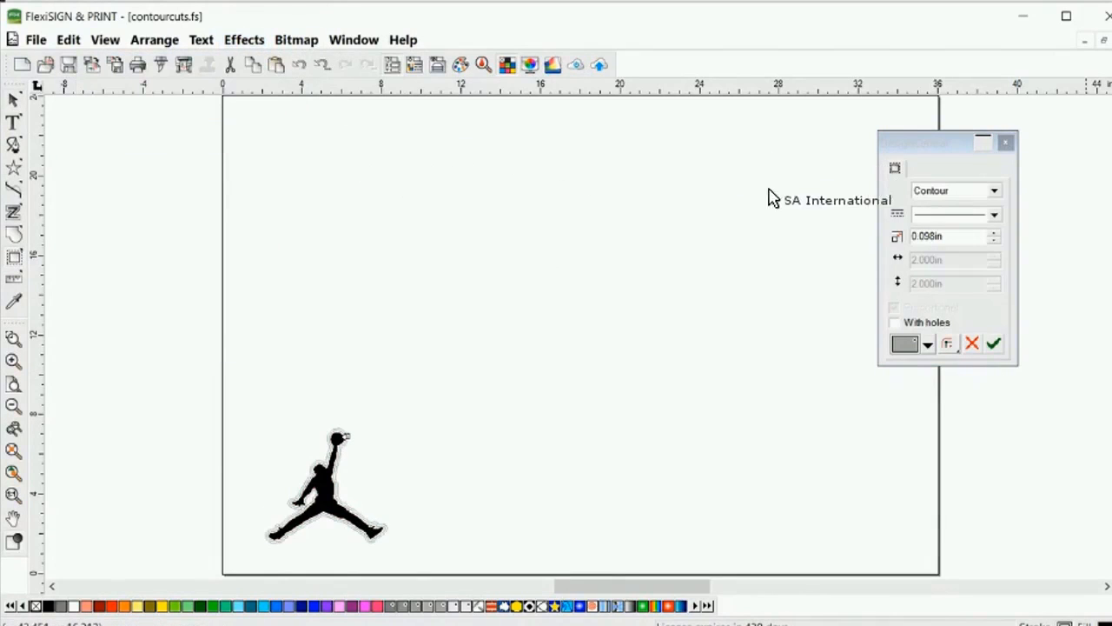
pyautogui.click(994, 215)
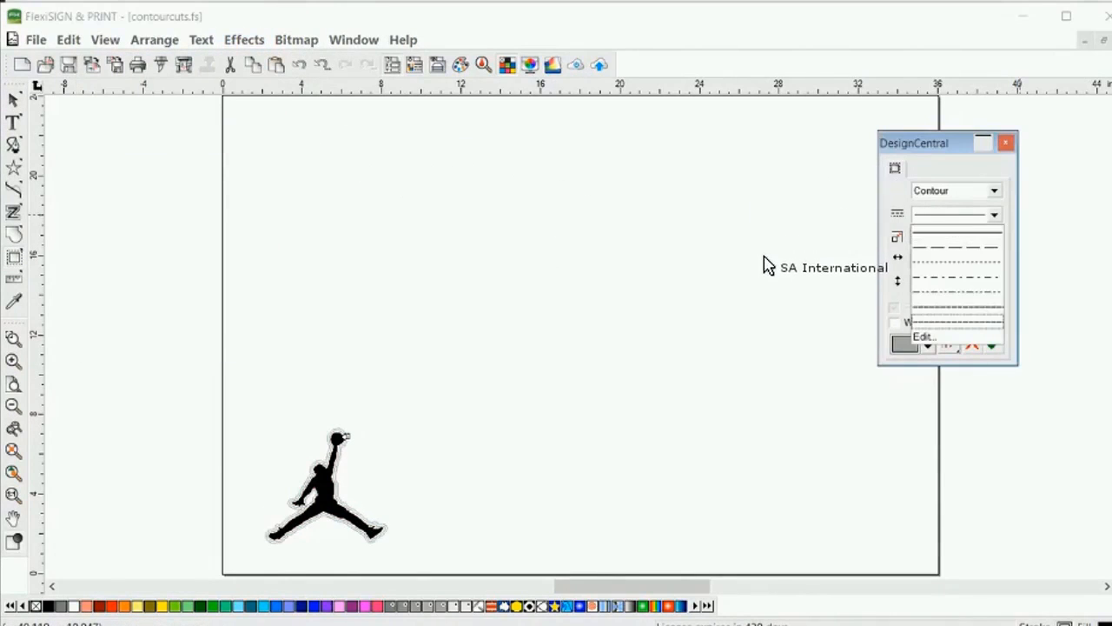
pyautogui.click(955, 322)
pyautogui.click(928, 344)
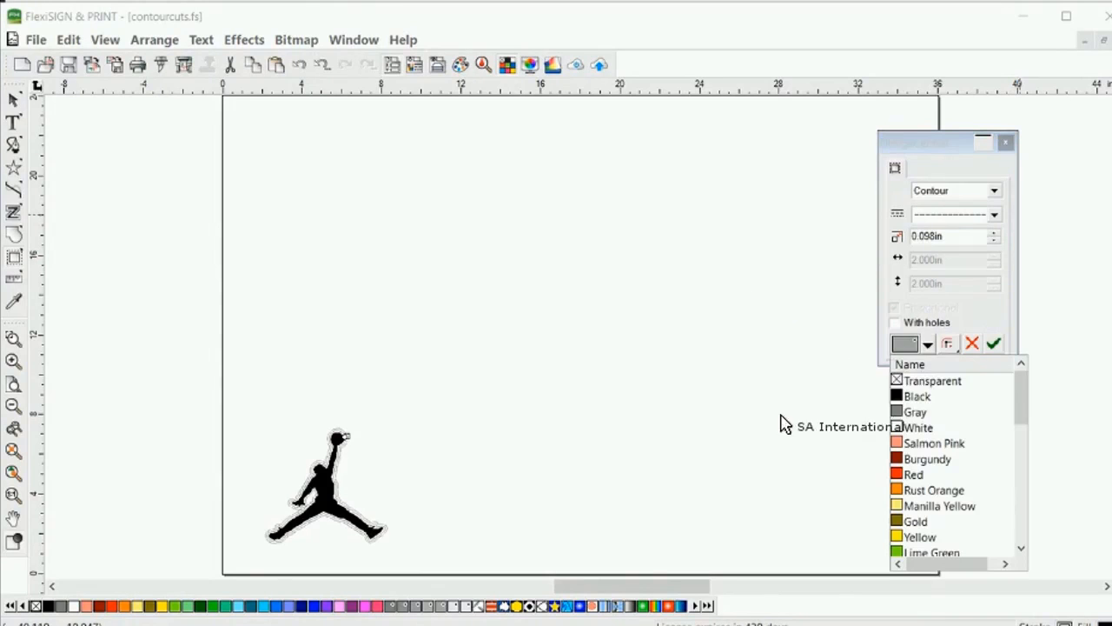
pyautogui.scroll(-7, 956, 460)
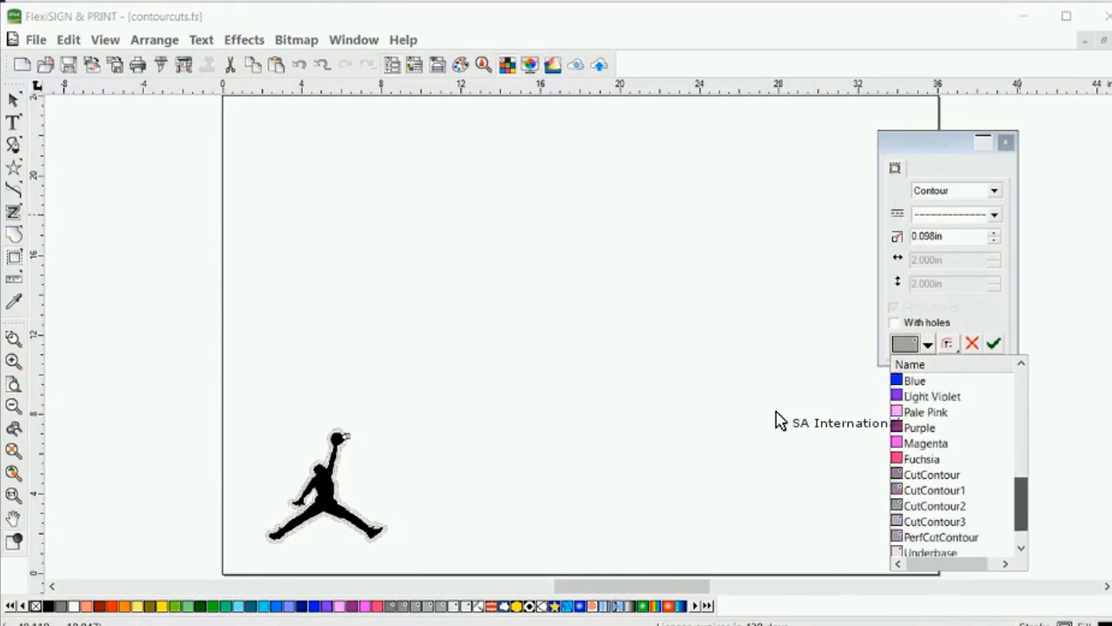
pyautogui.scroll(-1, 970, 516)
pyautogui.click(961, 443)
pyautogui.click(994, 344)
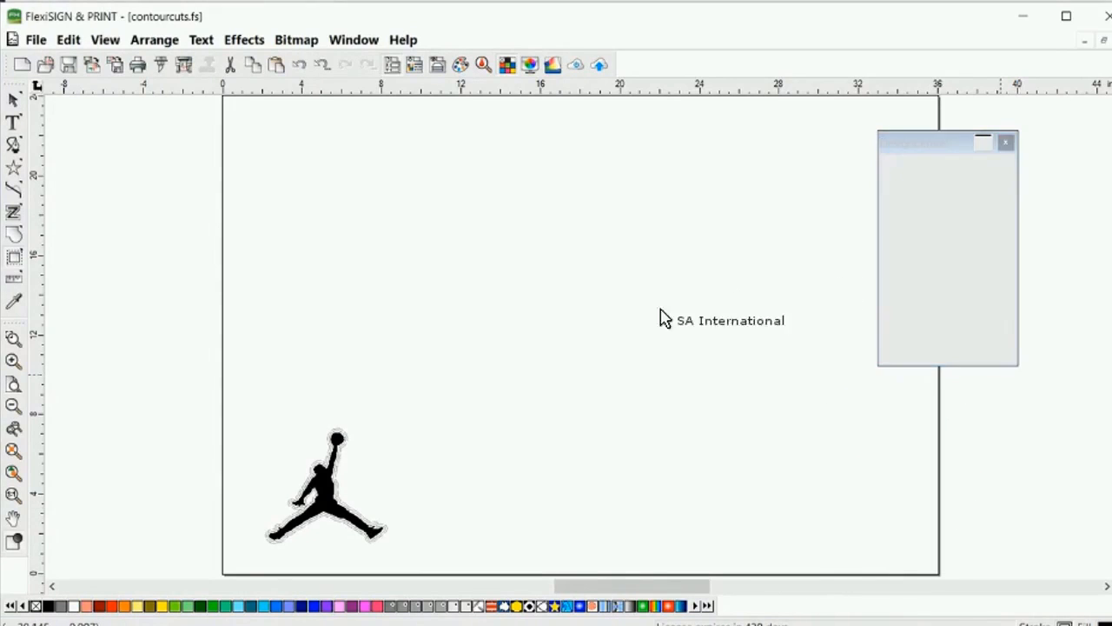
# Step and repeat the silhouette with its contour cuts into a 2 by 2 grid with 0.250 in spacing
pyautogui.click(274, 373)
pyautogui.moveTo(293, 391); pyautogui.dragTo(385, 528)
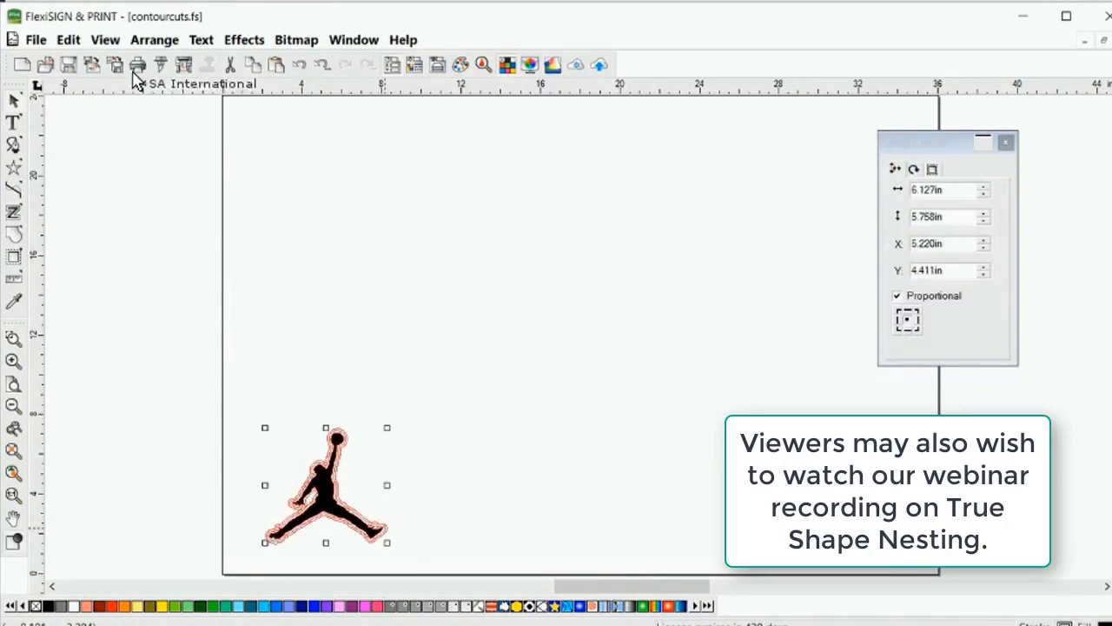
pyautogui.click(155, 39)
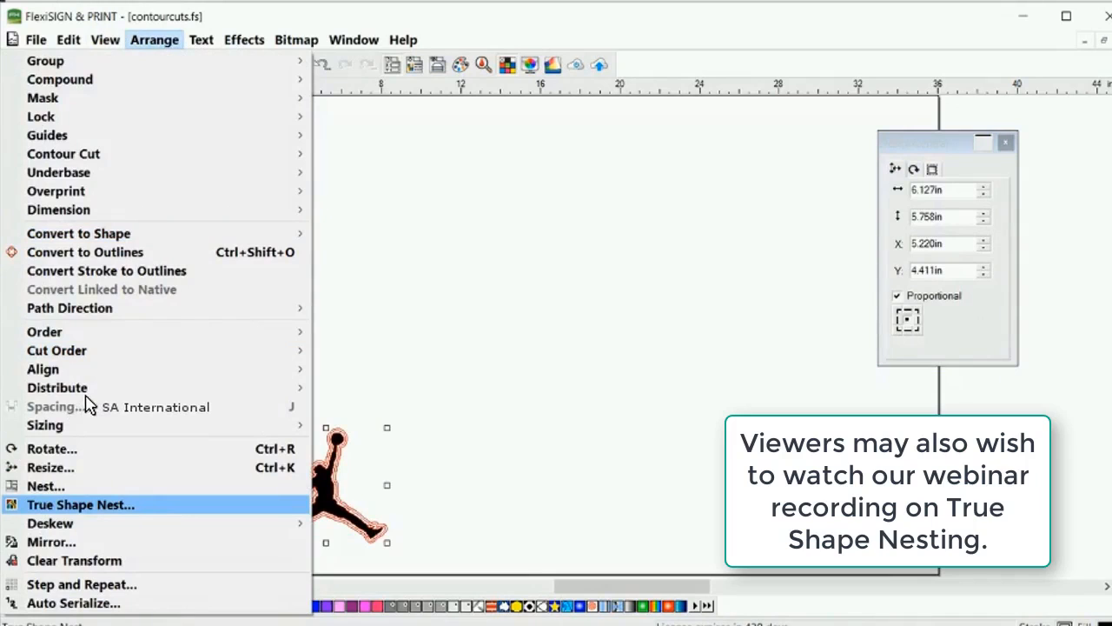
pyautogui.press('Down')
pyautogui.press('Down')
pyautogui.press('Down')
pyautogui.press('Down')
pyautogui.press('Return')
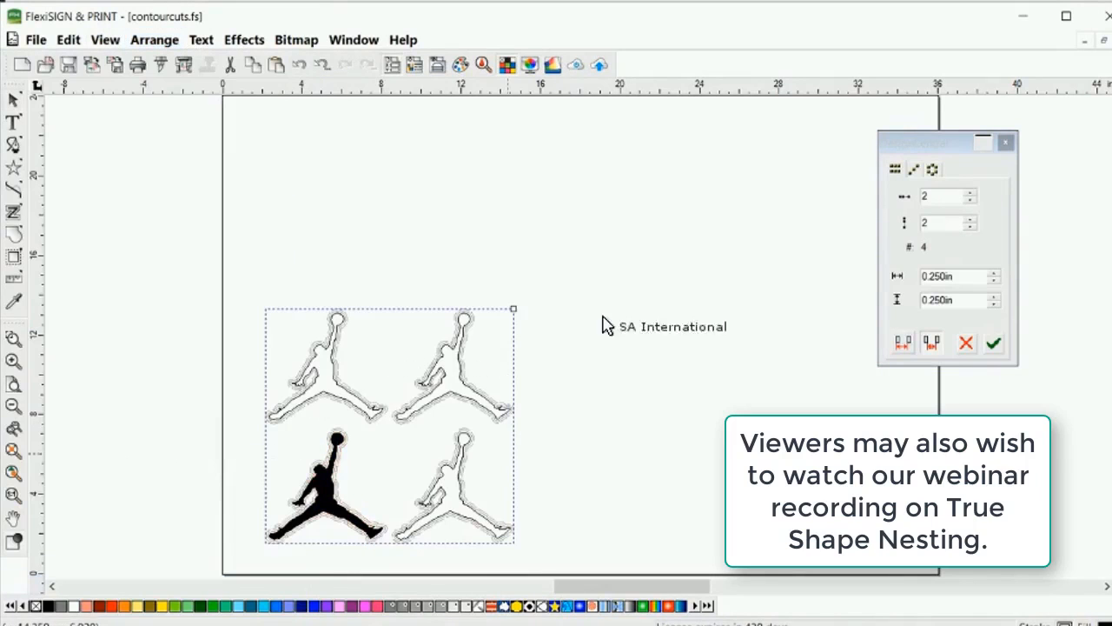
pyautogui.click(993, 343)
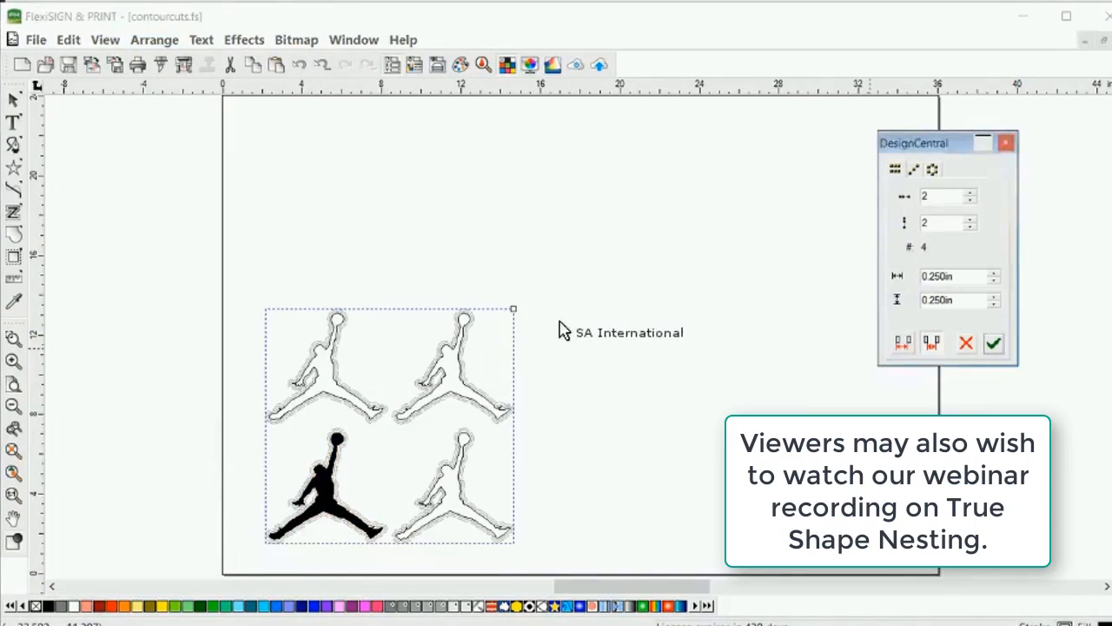
pyautogui.click(208, 344)
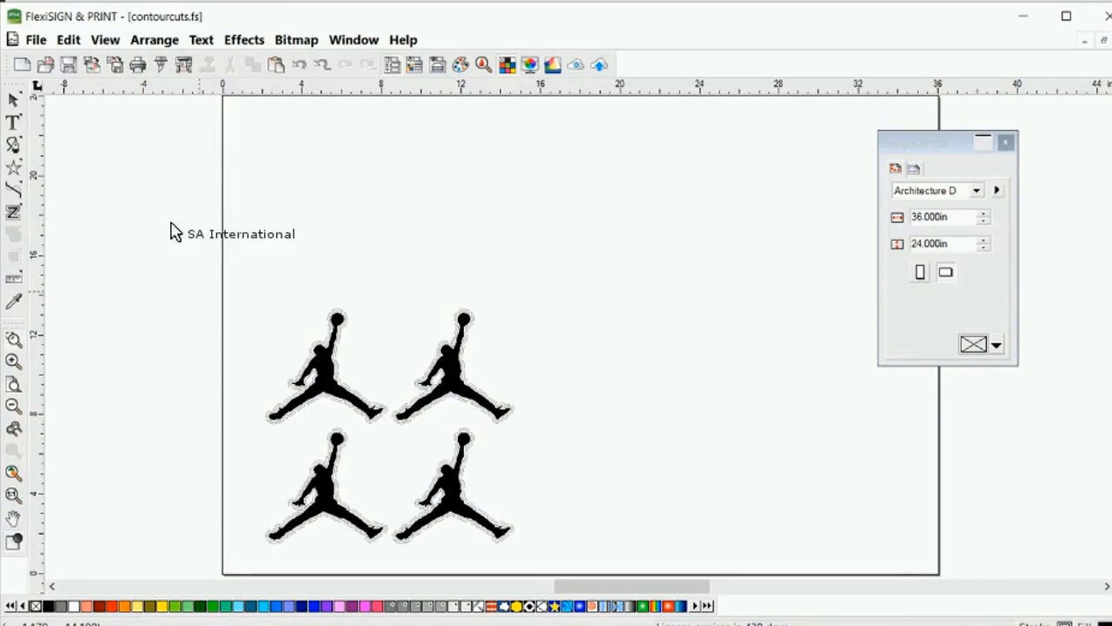
# Examine the cutting sequence of the four silhouettes with the Cut Order Reorder command, and leave it without applying changes
pyautogui.moveTo(196, 252); pyautogui.dragTo(583, 566)
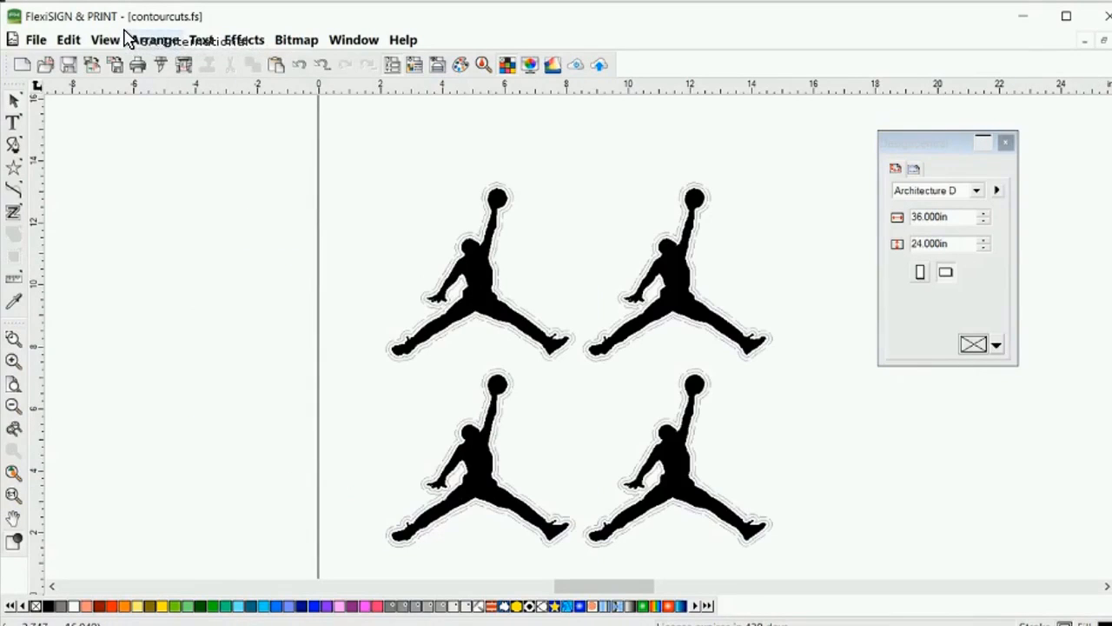
pyautogui.click(139, 40)
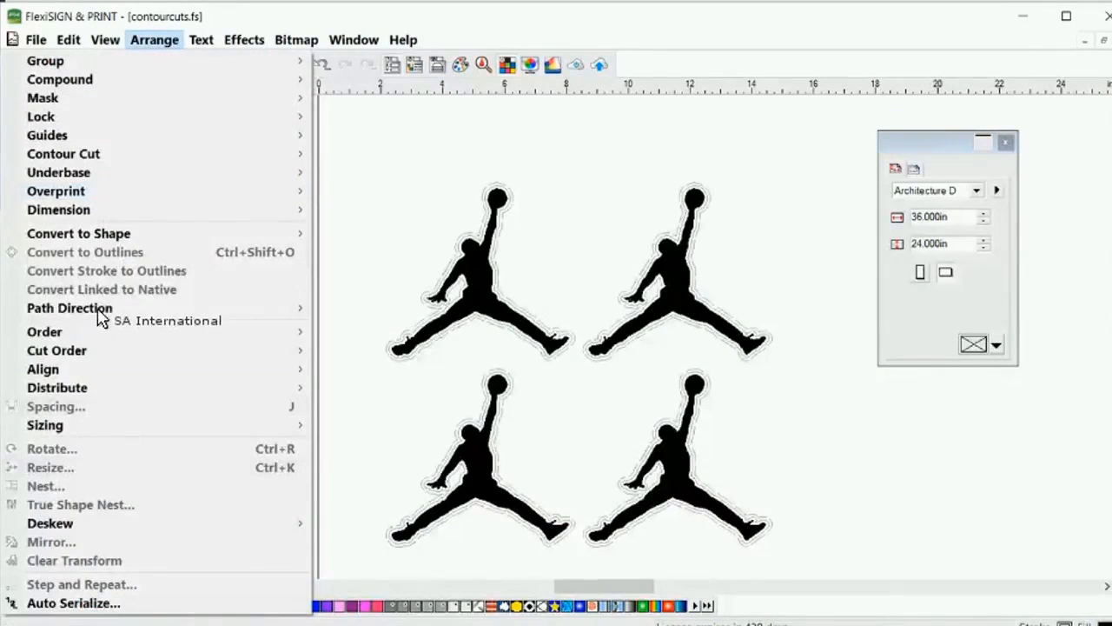
pyautogui.moveTo(128, 350)
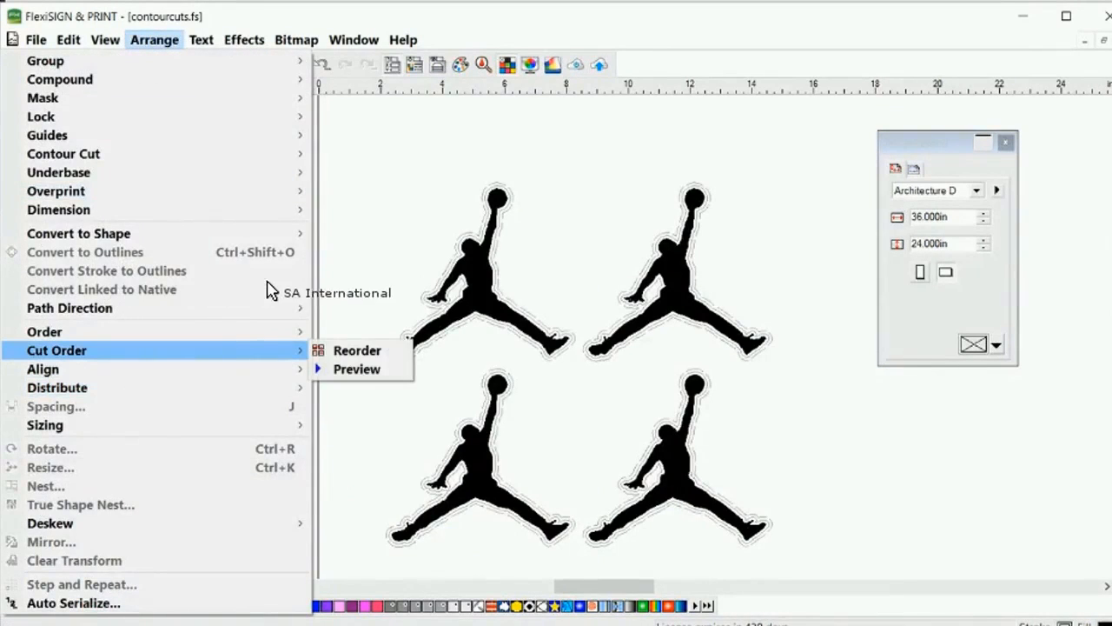
pyautogui.click(357, 351)
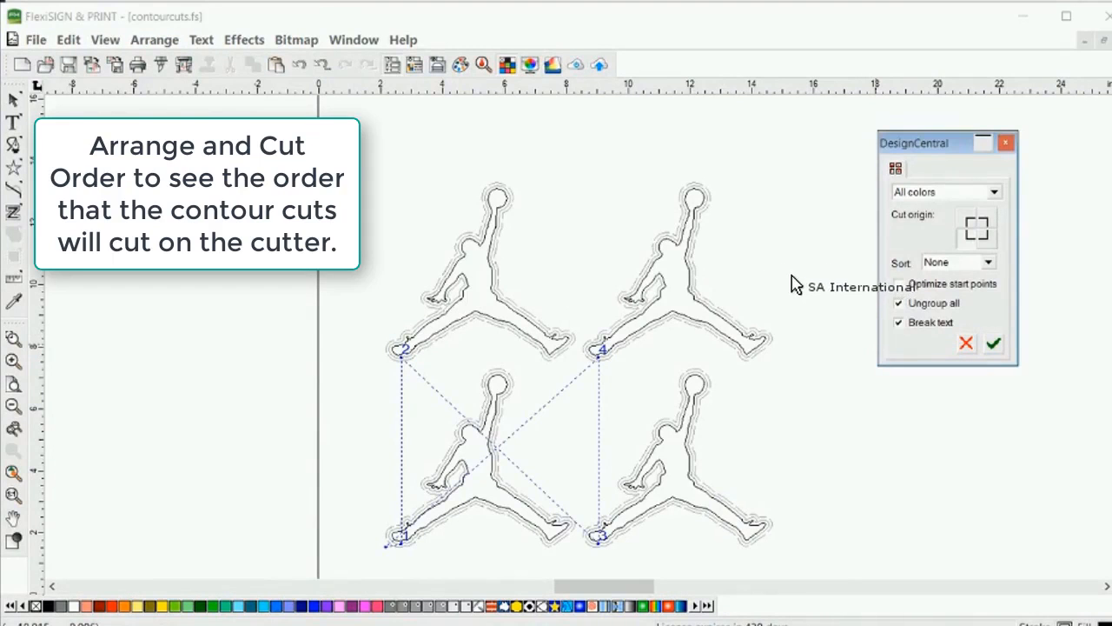
pyautogui.press('Escape')
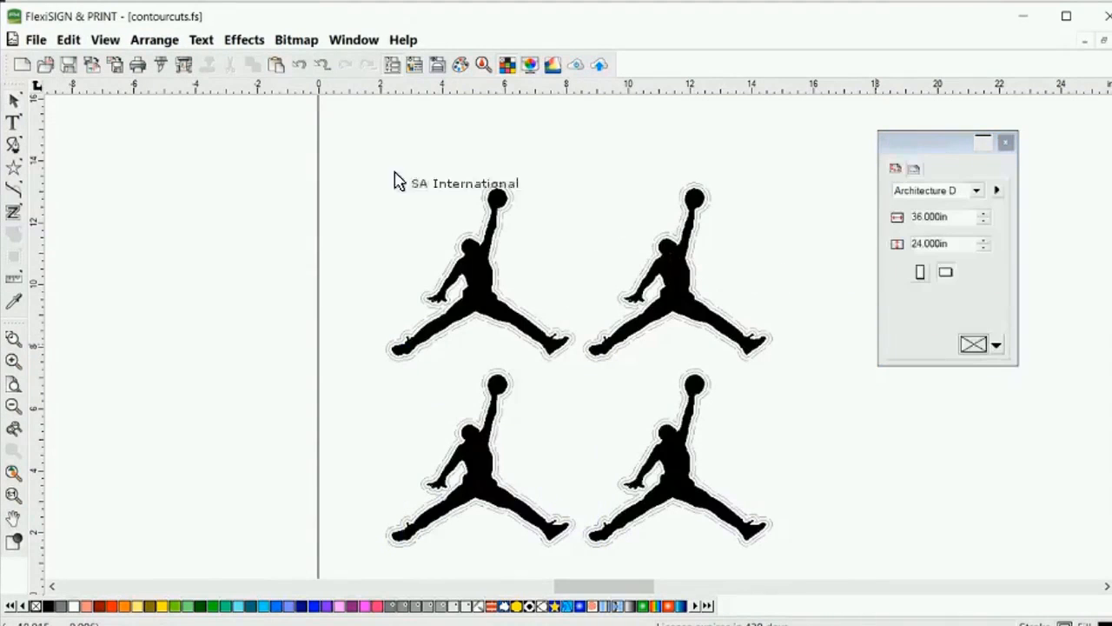
# Run the Cut Order preview to watch the cutting of the silhouettes' contours in all colors
pyautogui.click(144, 40)
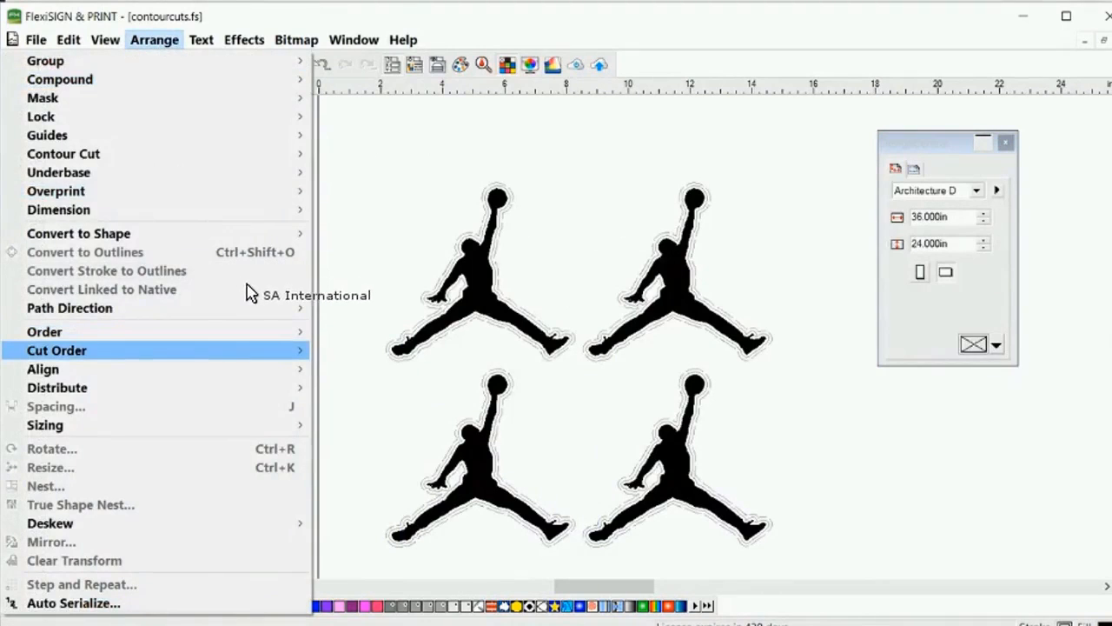
pyautogui.moveTo(291, 351)
pyautogui.click(351, 369)
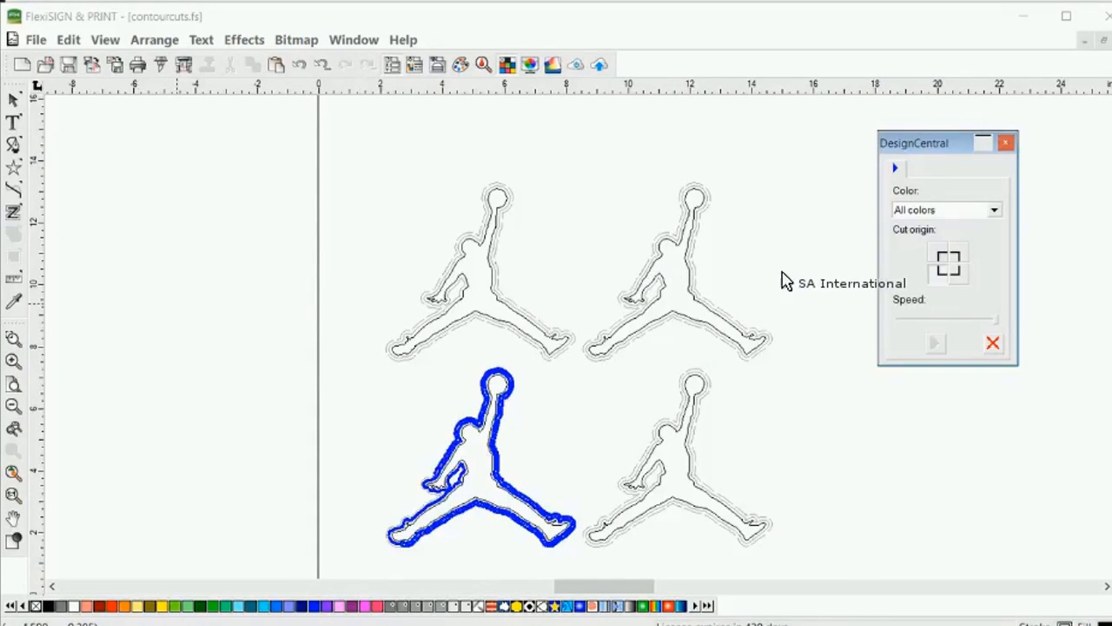
# Reorder the cutting sequence to upper-right, upper-left, lower-left, then lower-right silhouette, choose the Maximize speed sort, and apply it
pyautogui.click(993, 342)
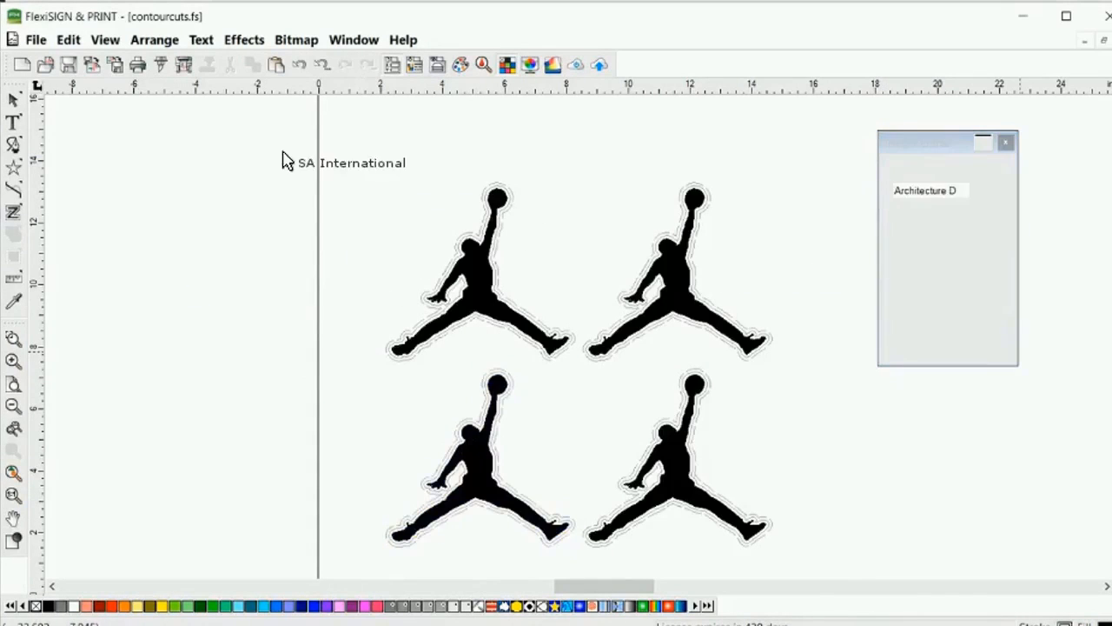
pyautogui.click(141, 40)
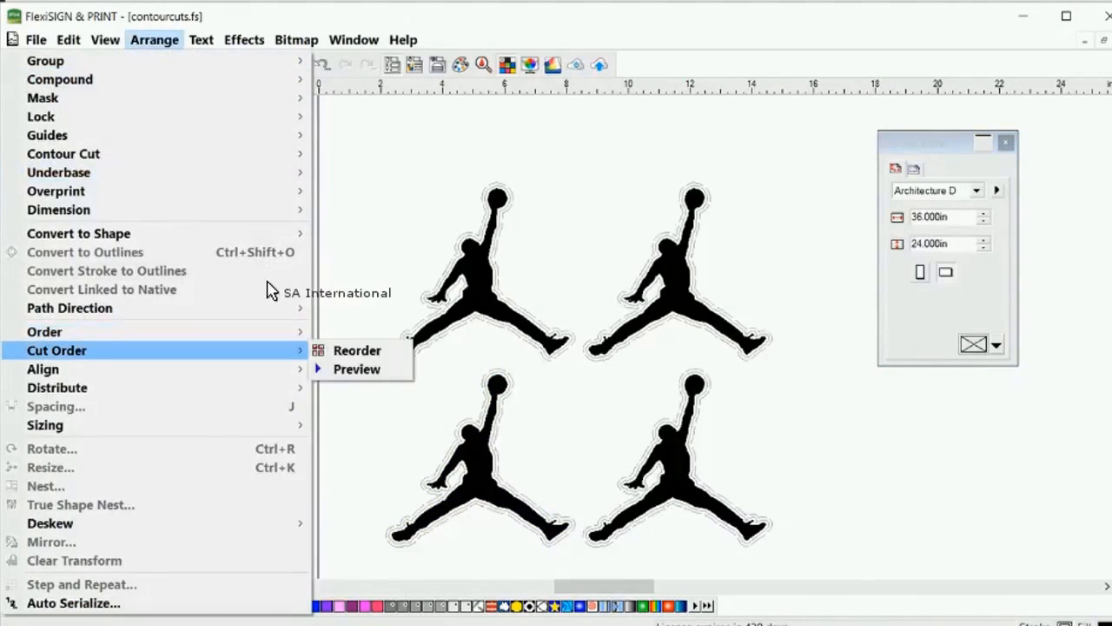
pyautogui.click(356, 350)
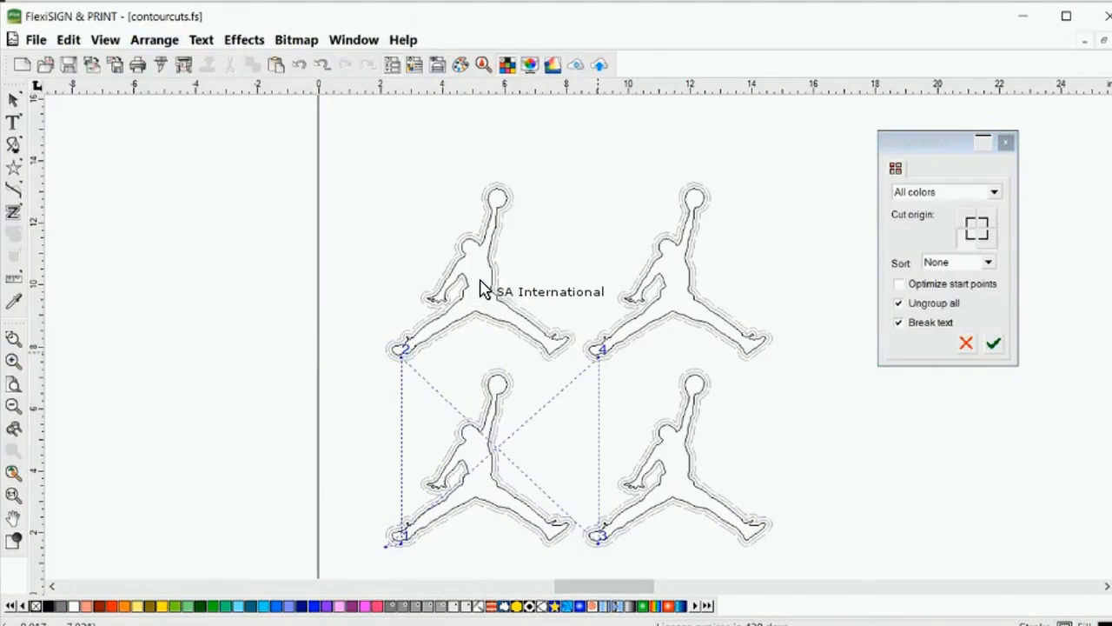
pyautogui.click(601, 350)
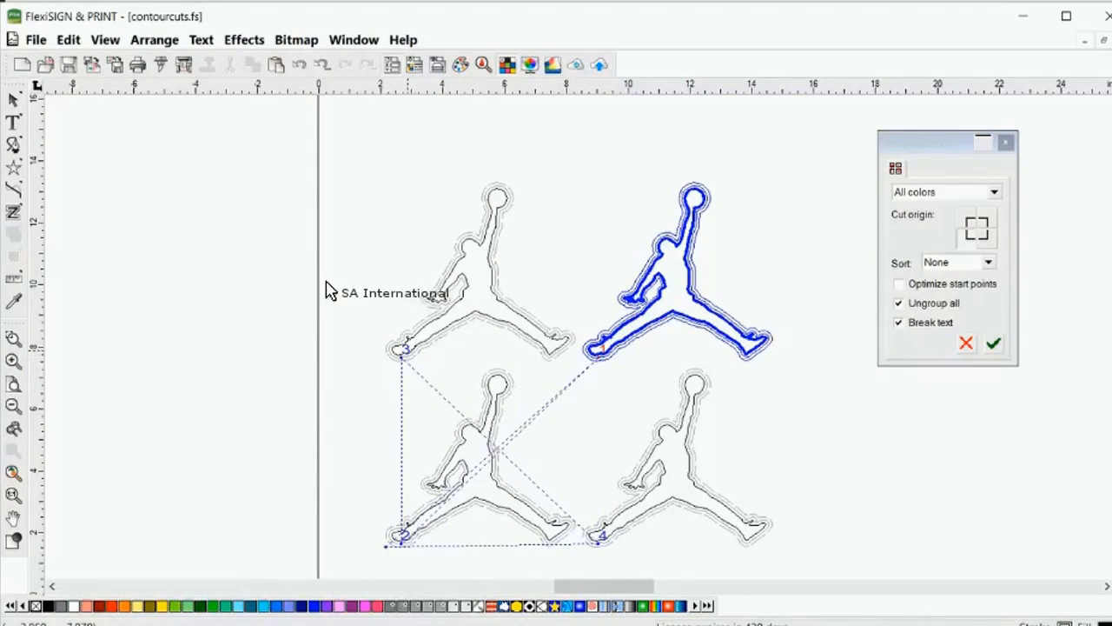
pyautogui.click(402, 348)
pyautogui.click(403, 533)
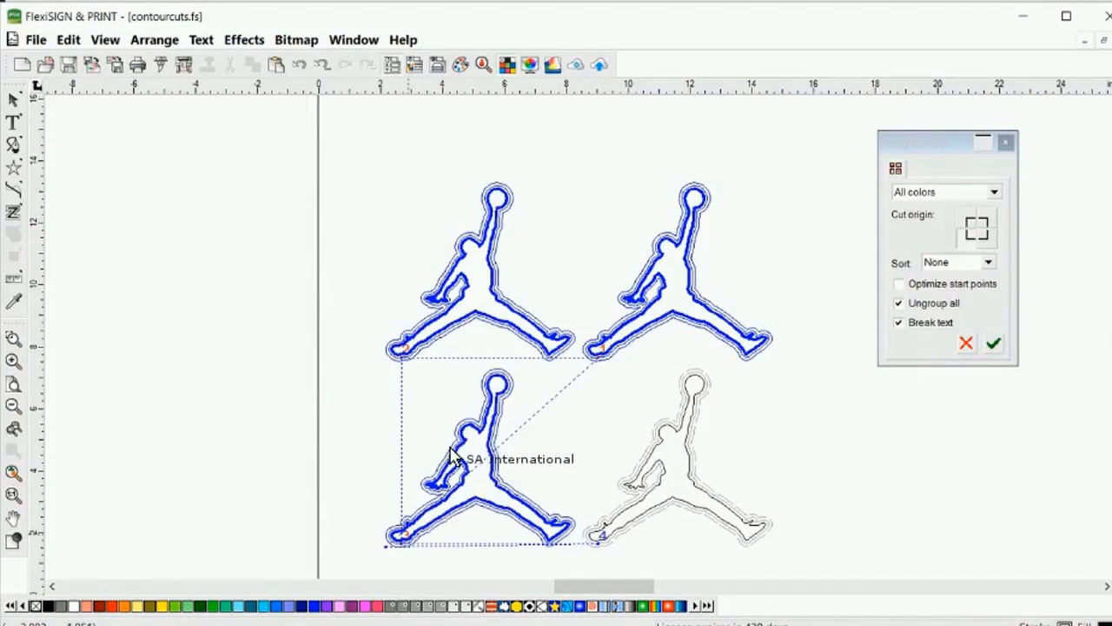
pyautogui.click(601, 531)
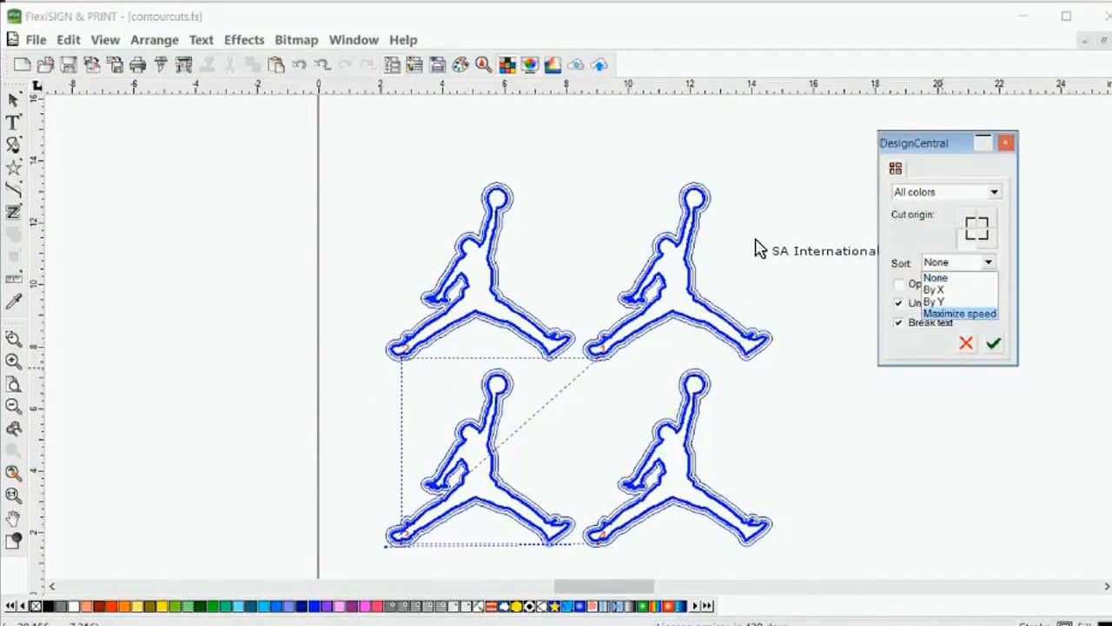
pyautogui.click(959, 314)
pyautogui.click(992, 341)
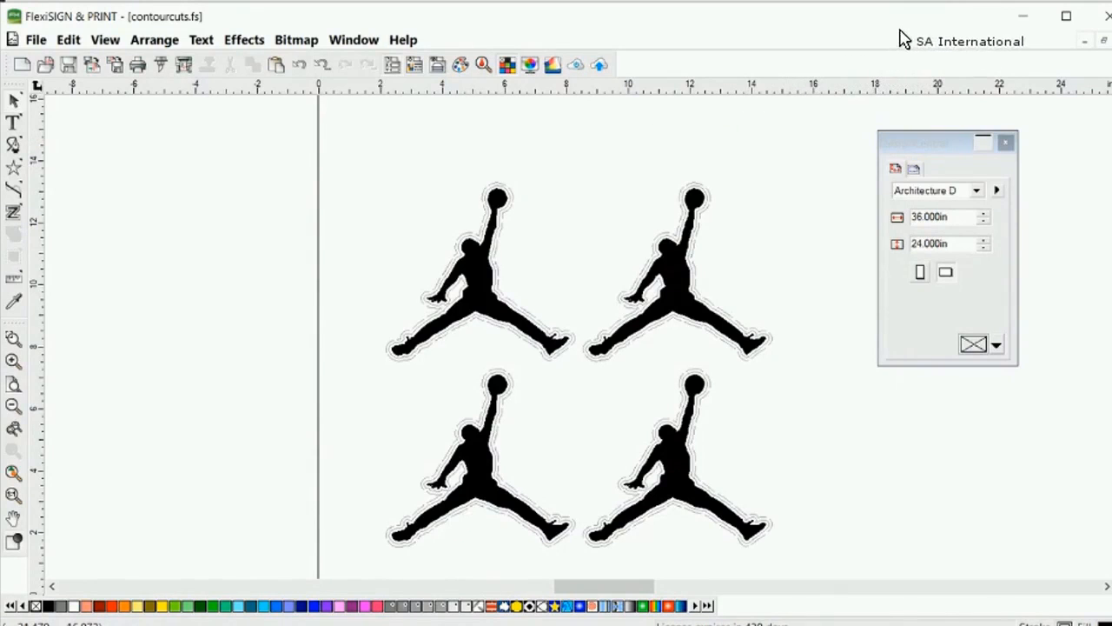
# Close contourcuts.fs without saving it, and create a new blank drawing
pyautogui.click(1111, 40)
pyautogui.press('n')
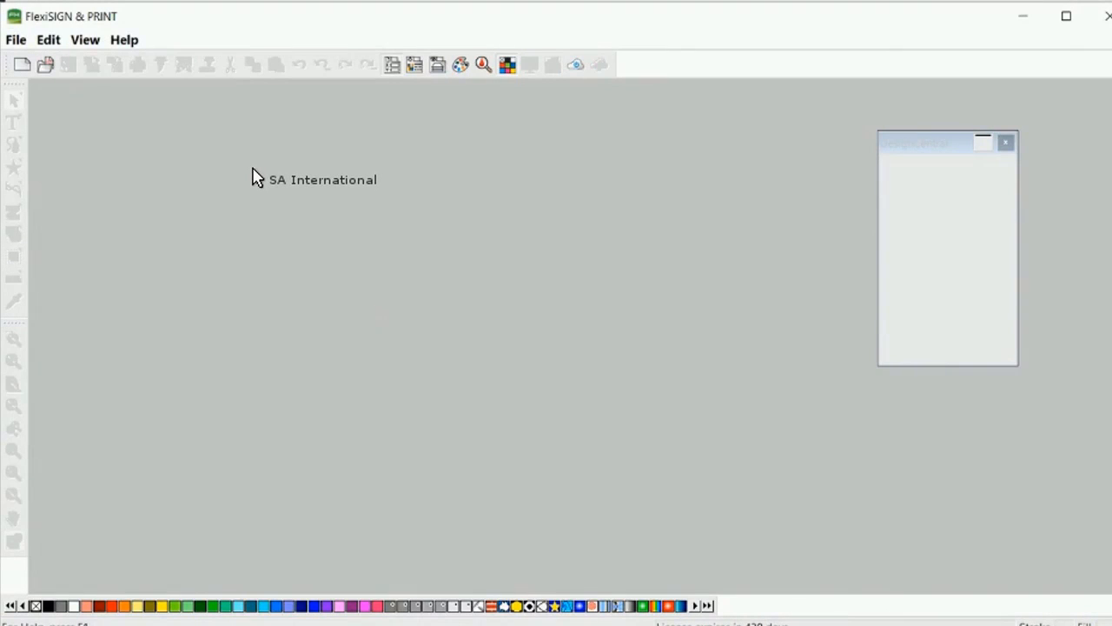
pyautogui.click(22, 65)
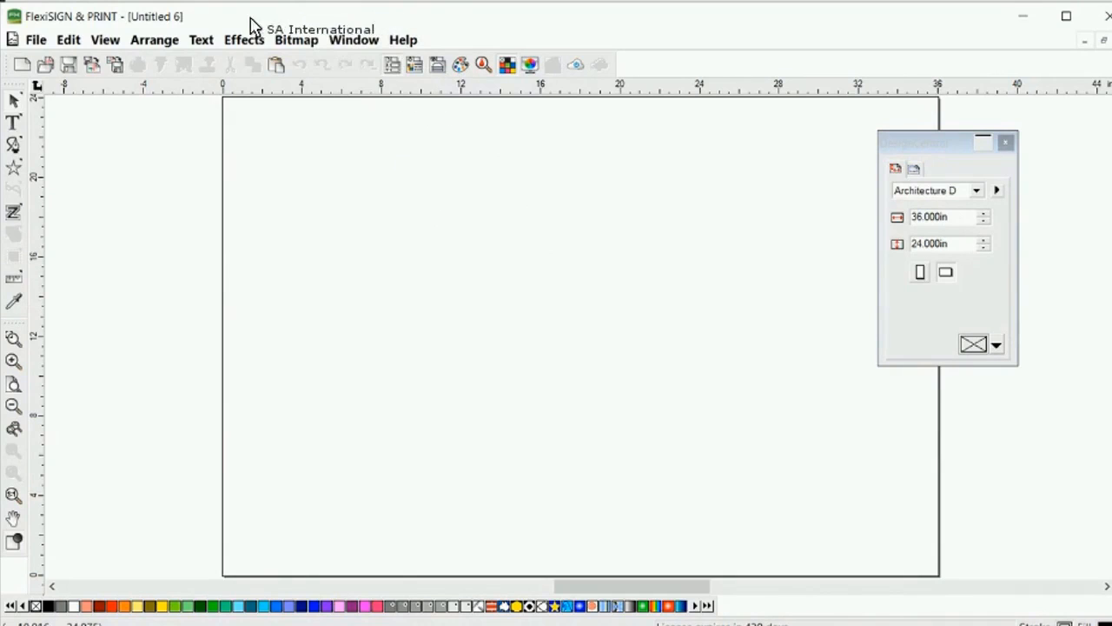
# Open the cloud panel beside the blank drawing and move the DesignCentral panel away from it
pyautogui.moveTo(214, 17)
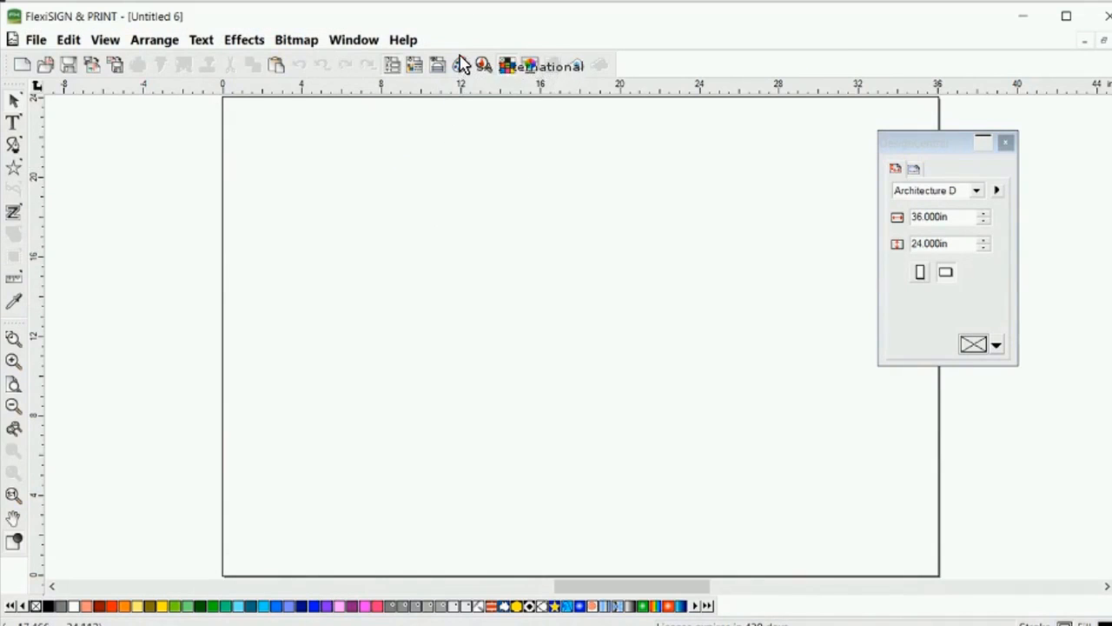
pyautogui.click(575, 65)
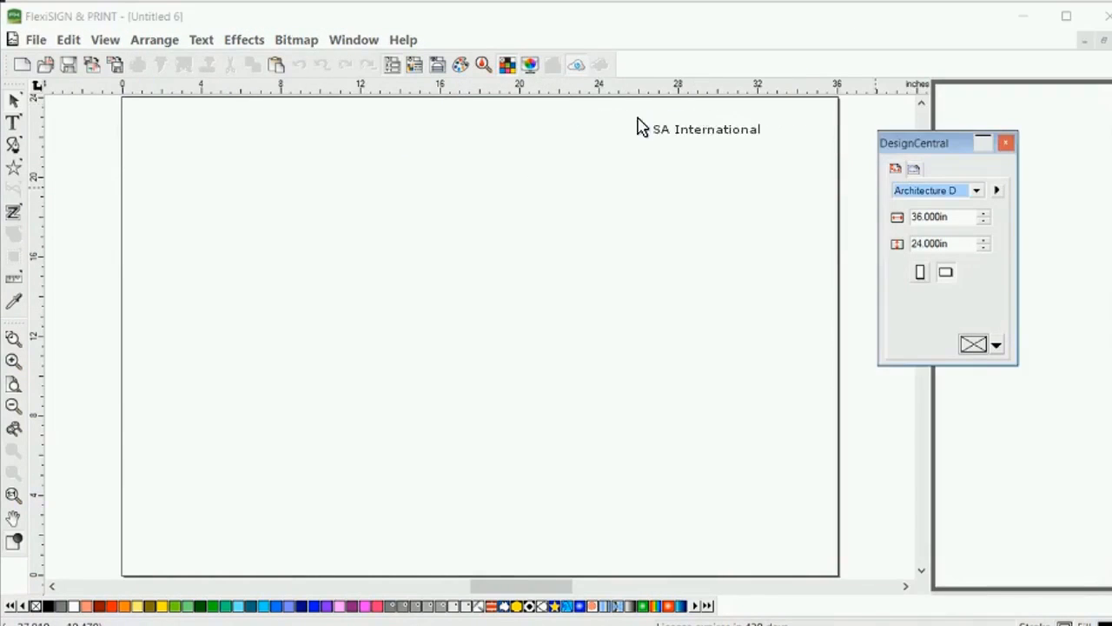
pyautogui.moveTo(914, 143); pyautogui.dragTo(695, 131)
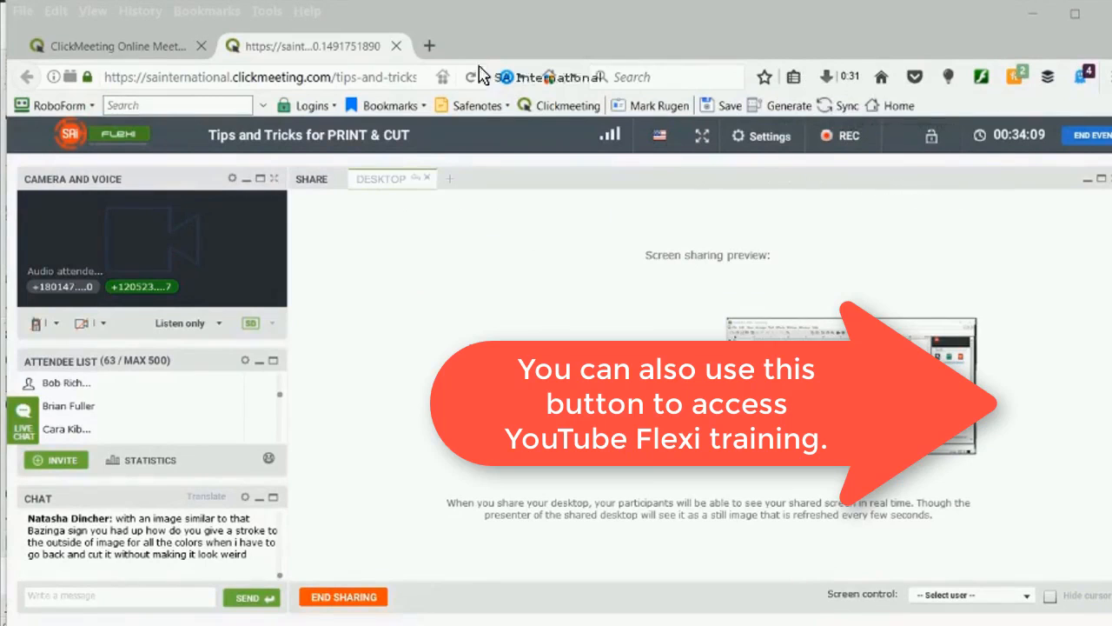
# Switch to SA International's YouTube channel in the browser and play the FlexiSIGN Training Webinars playlist
pyautogui.moveTo(228, 32)
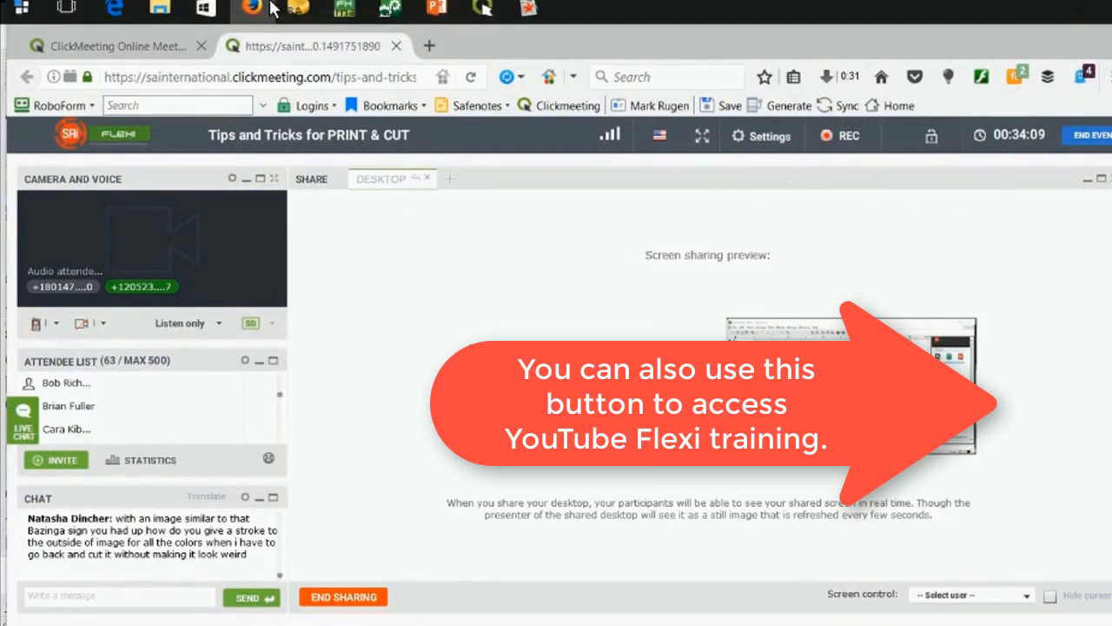
pyautogui.click(344, 12)
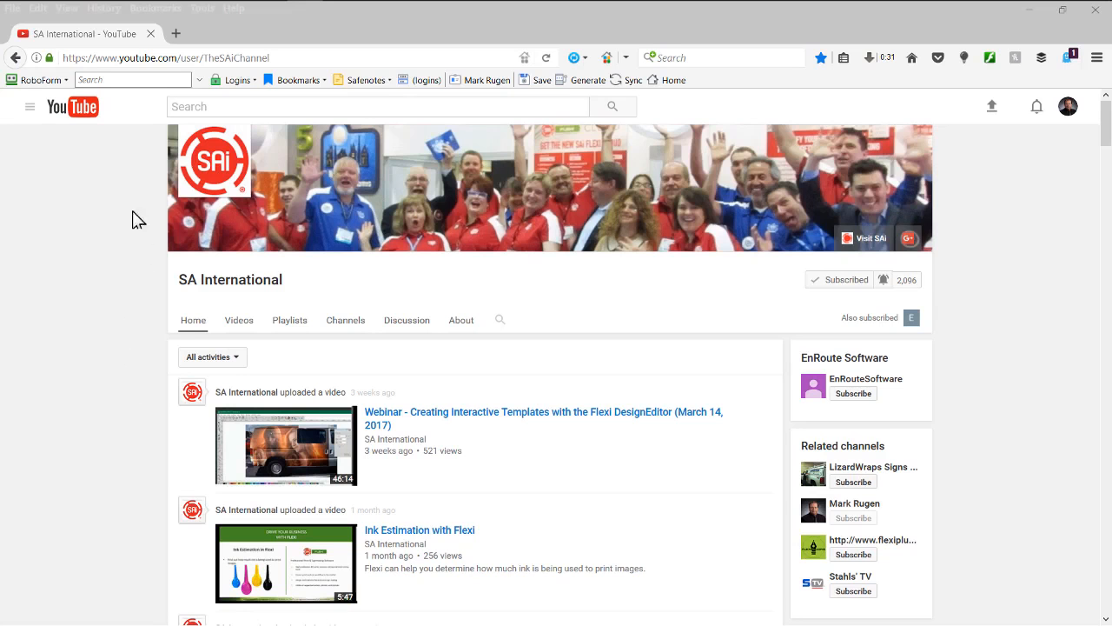
pyautogui.click(291, 322)
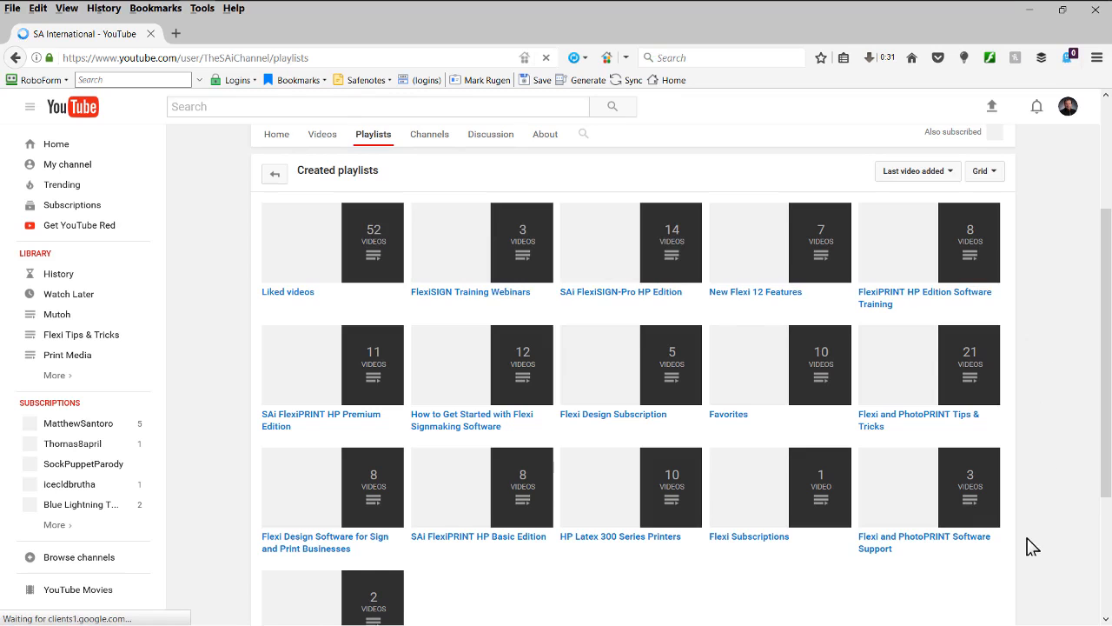
pyautogui.scroll(-3, 1031, 546)
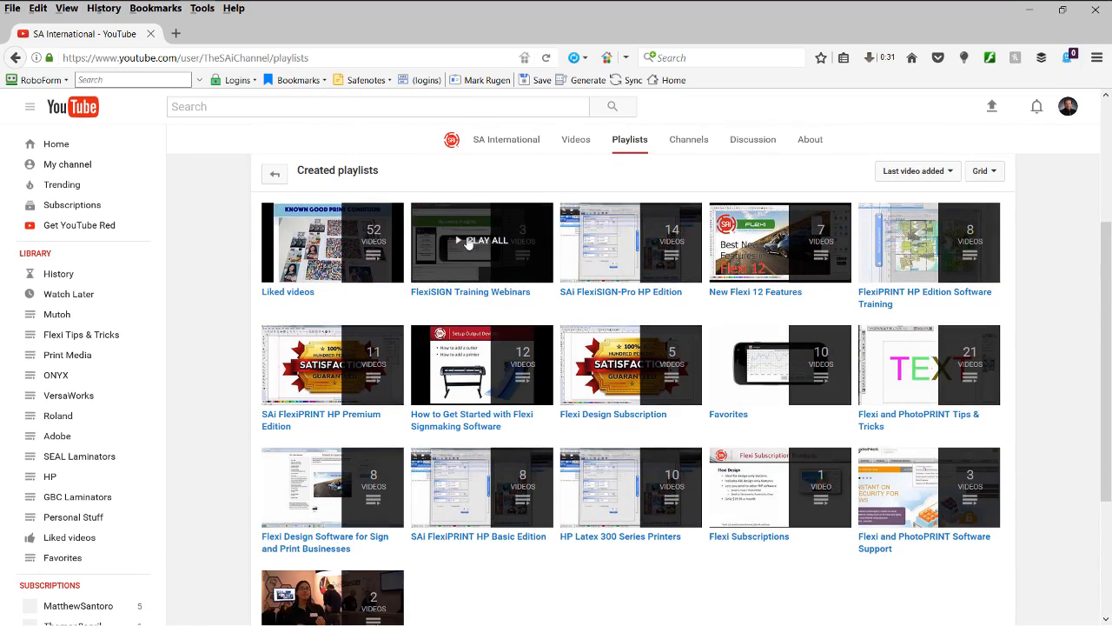
pyautogui.click(483, 241)
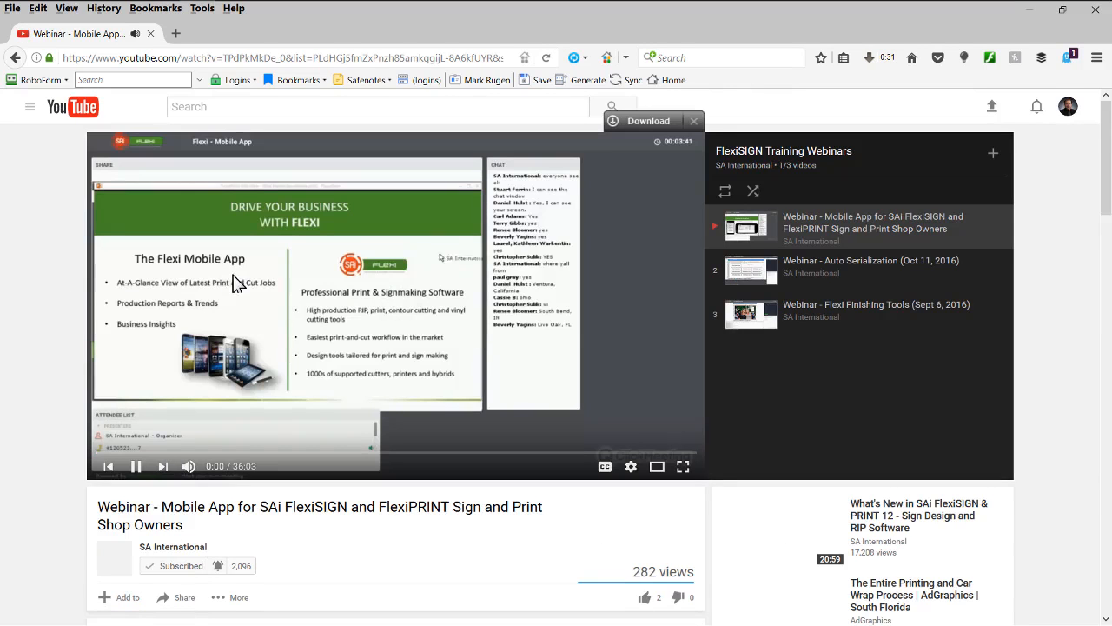
# Play the playlist's Auto Serialization (Oct 11, 2016) webinar and look through the suggested related videos
pyautogui.click(828, 274)
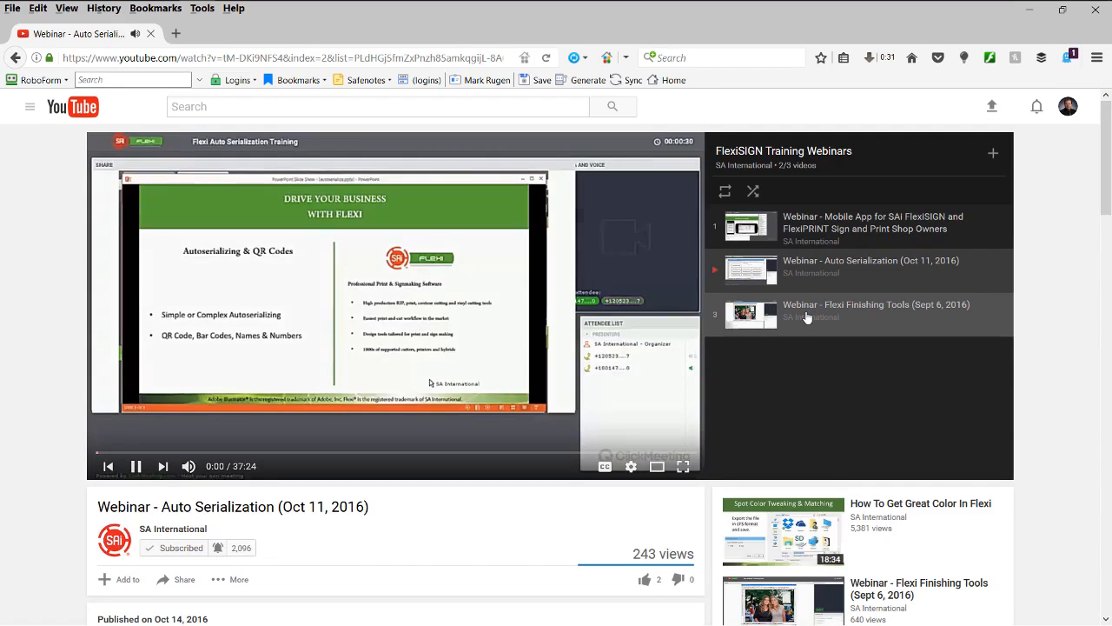
pyautogui.scroll(-3, 985, 487)
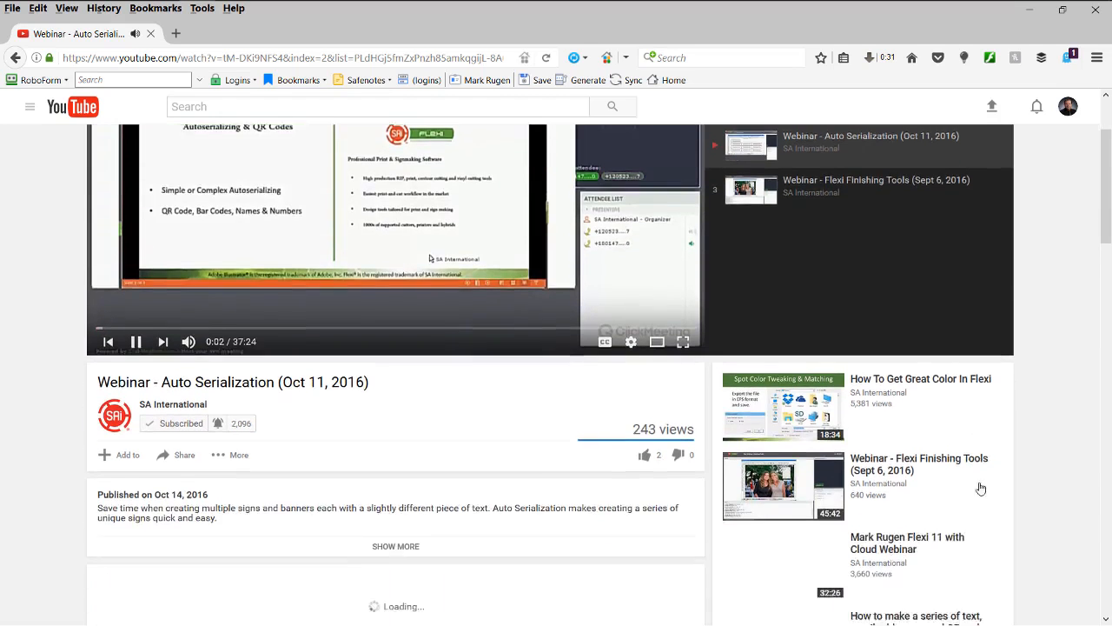
pyautogui.scroll(-3, 1022, 384)
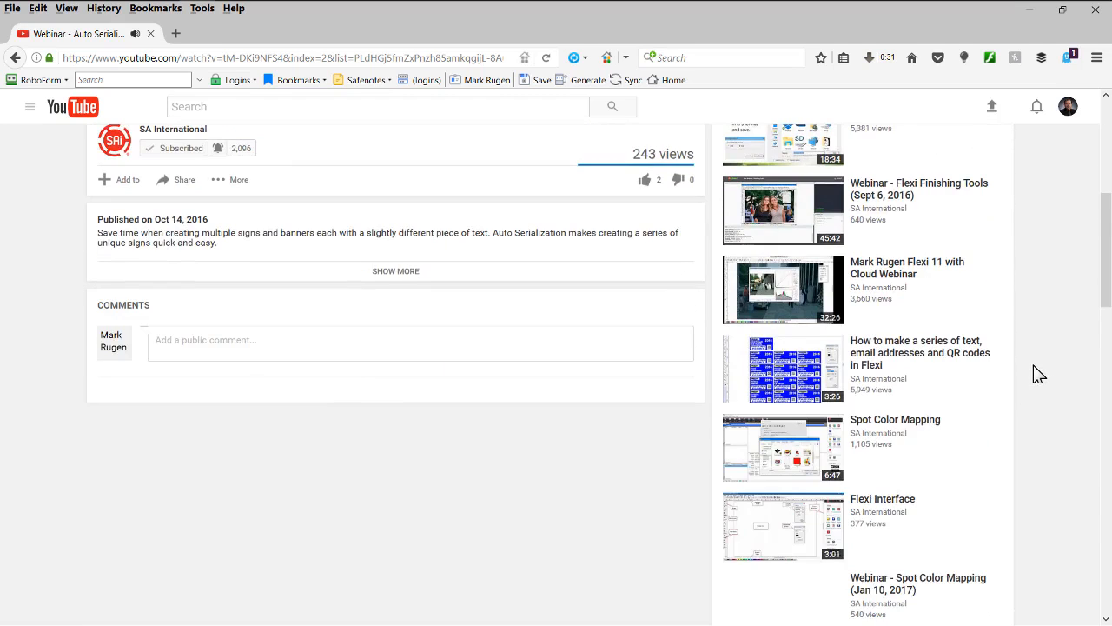
pyautogui.scroll(-4, 1033, 367)
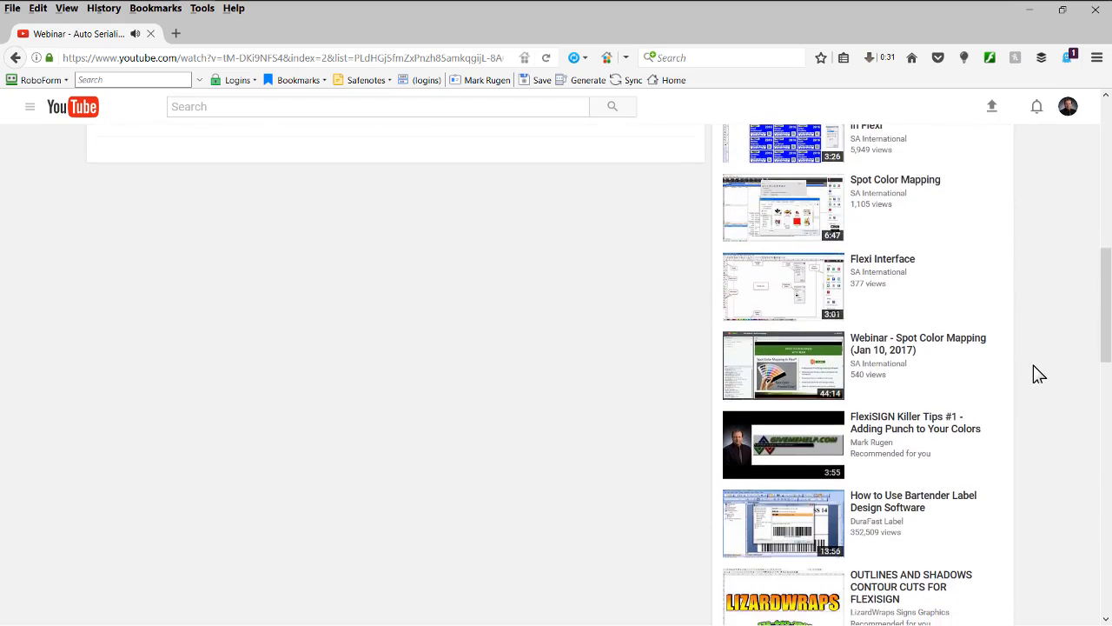
pyautogui.scroll(10, 1030, 374)
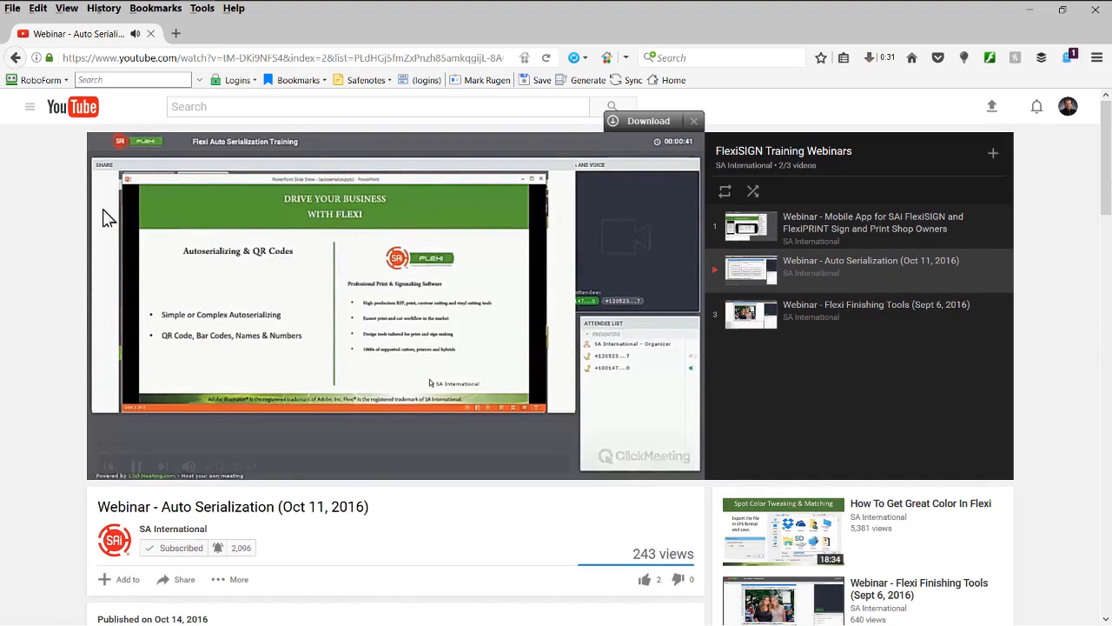
# Open the FlexiSIGN Training Webinars playlist page, and go on to the SA International channel's full list of videos
pyautogui.click(791, 150)
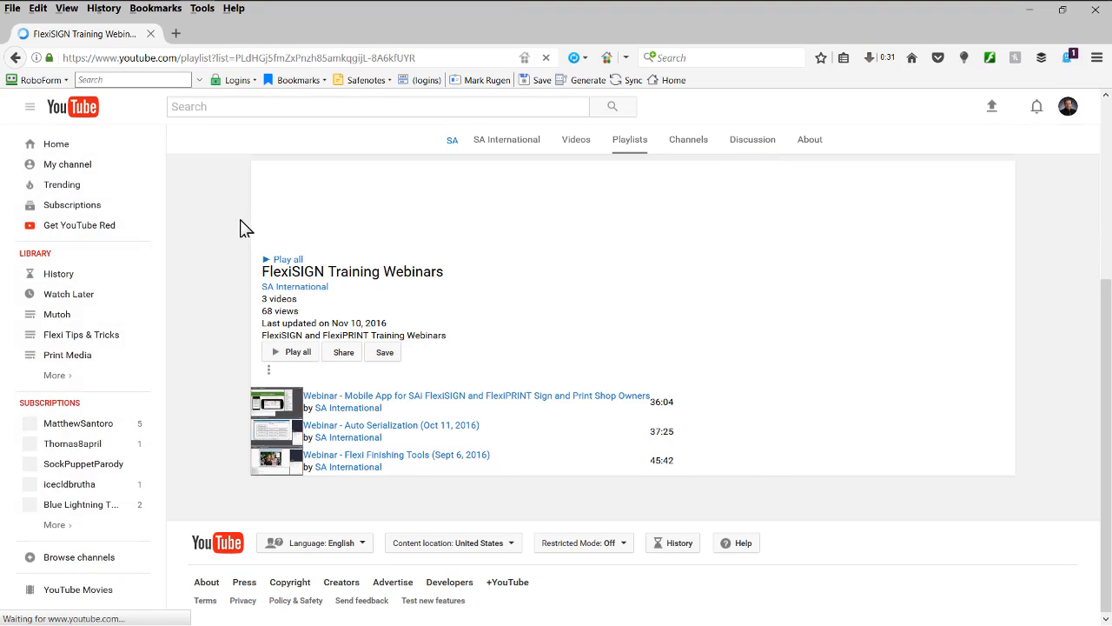
pyautogui.click(502, 142)
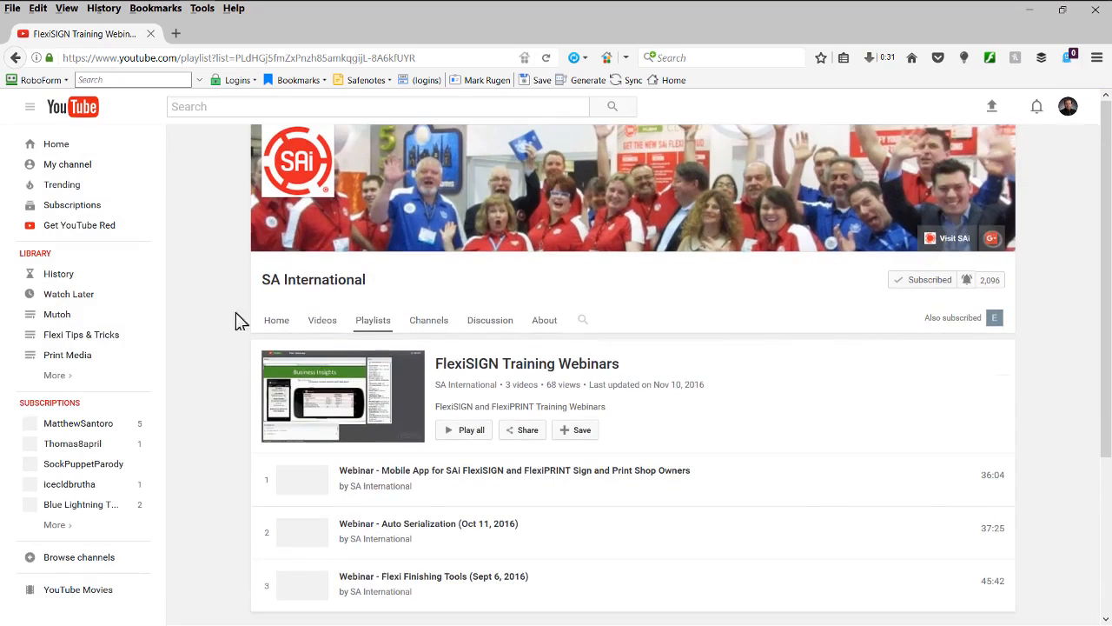
pyautogui.click(321, 323)
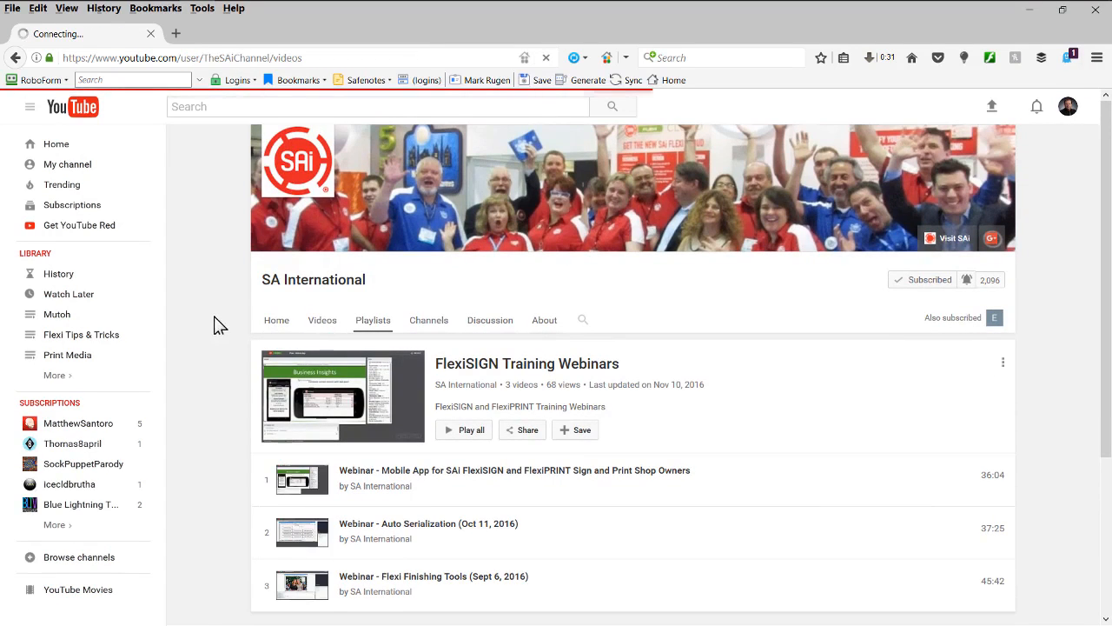